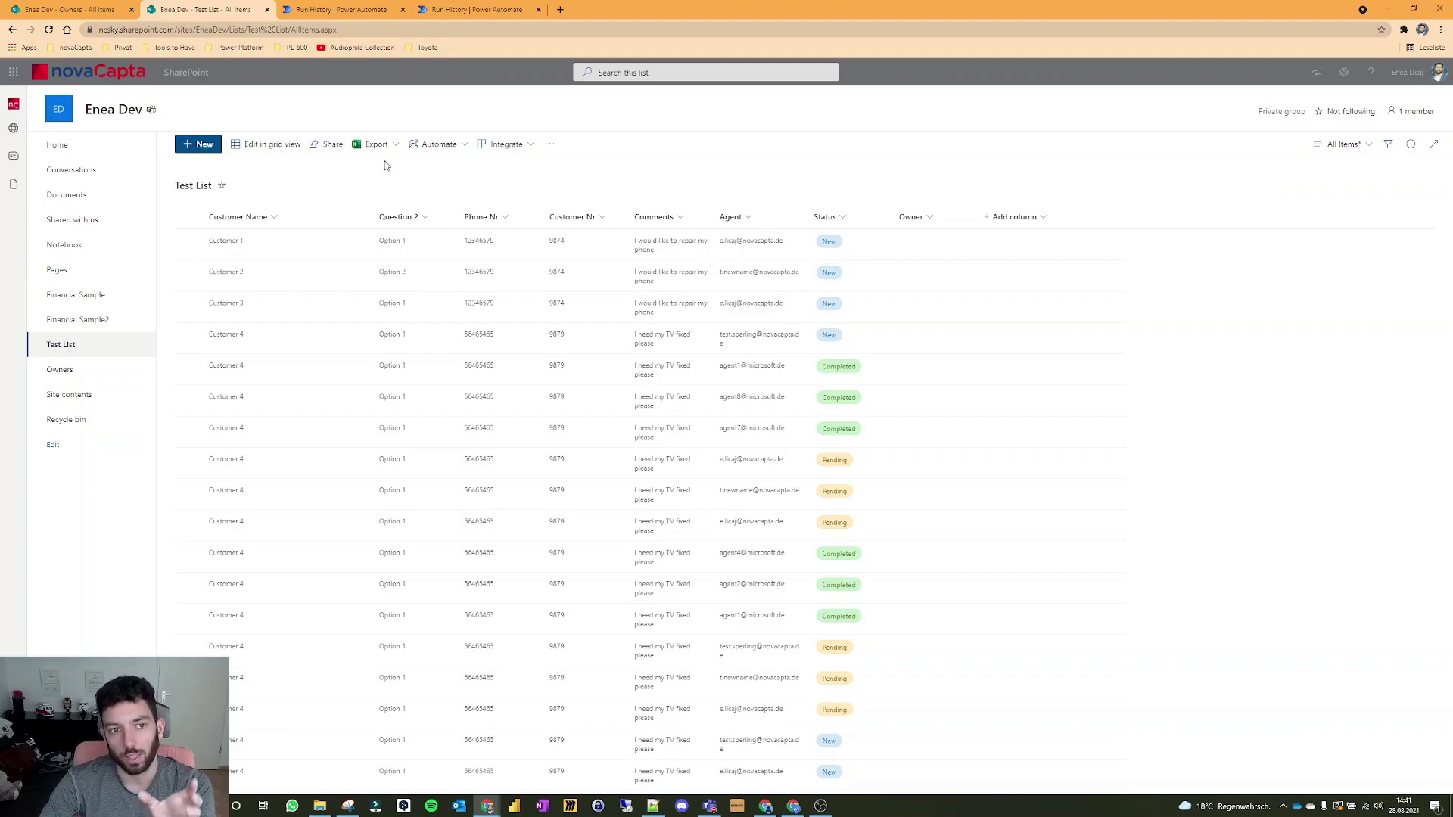
Set the Test List's Owner column to Allow multiple selections: Yes.
left_click(79, 12)
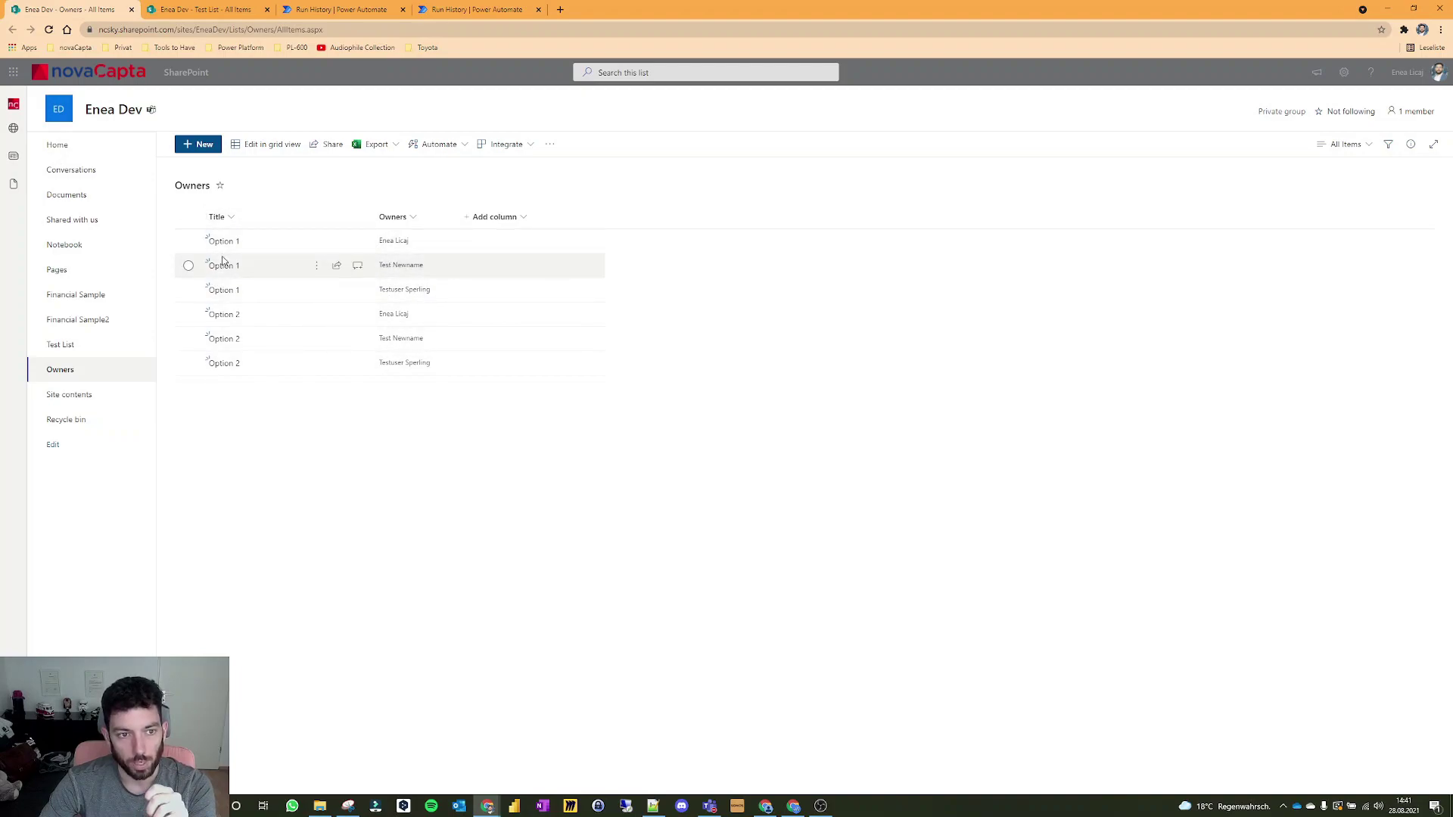
left_click(181, 12)
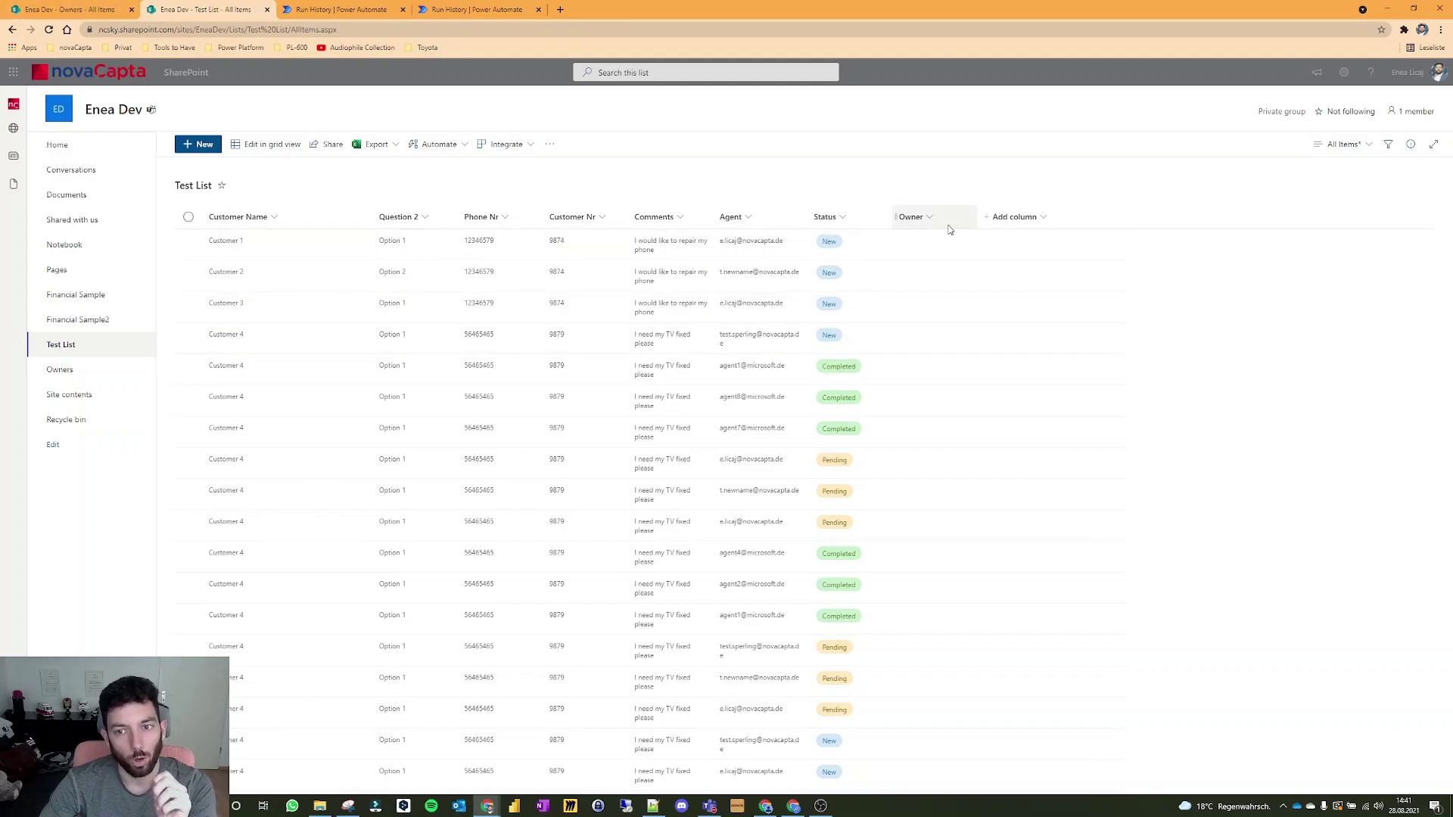
left_click(918, 217)
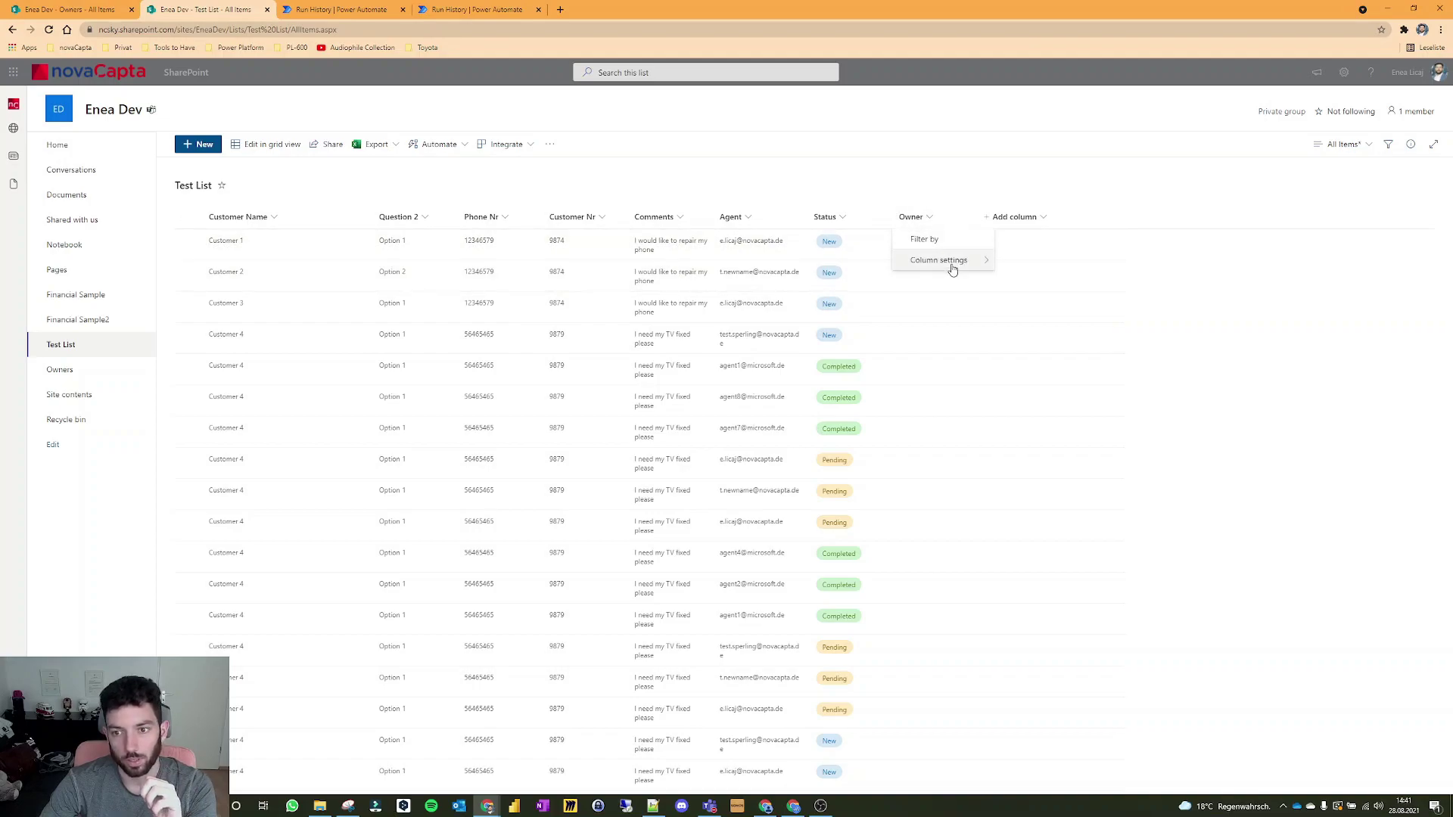
mouse_move(951, 263)
left_click(1006, 261)
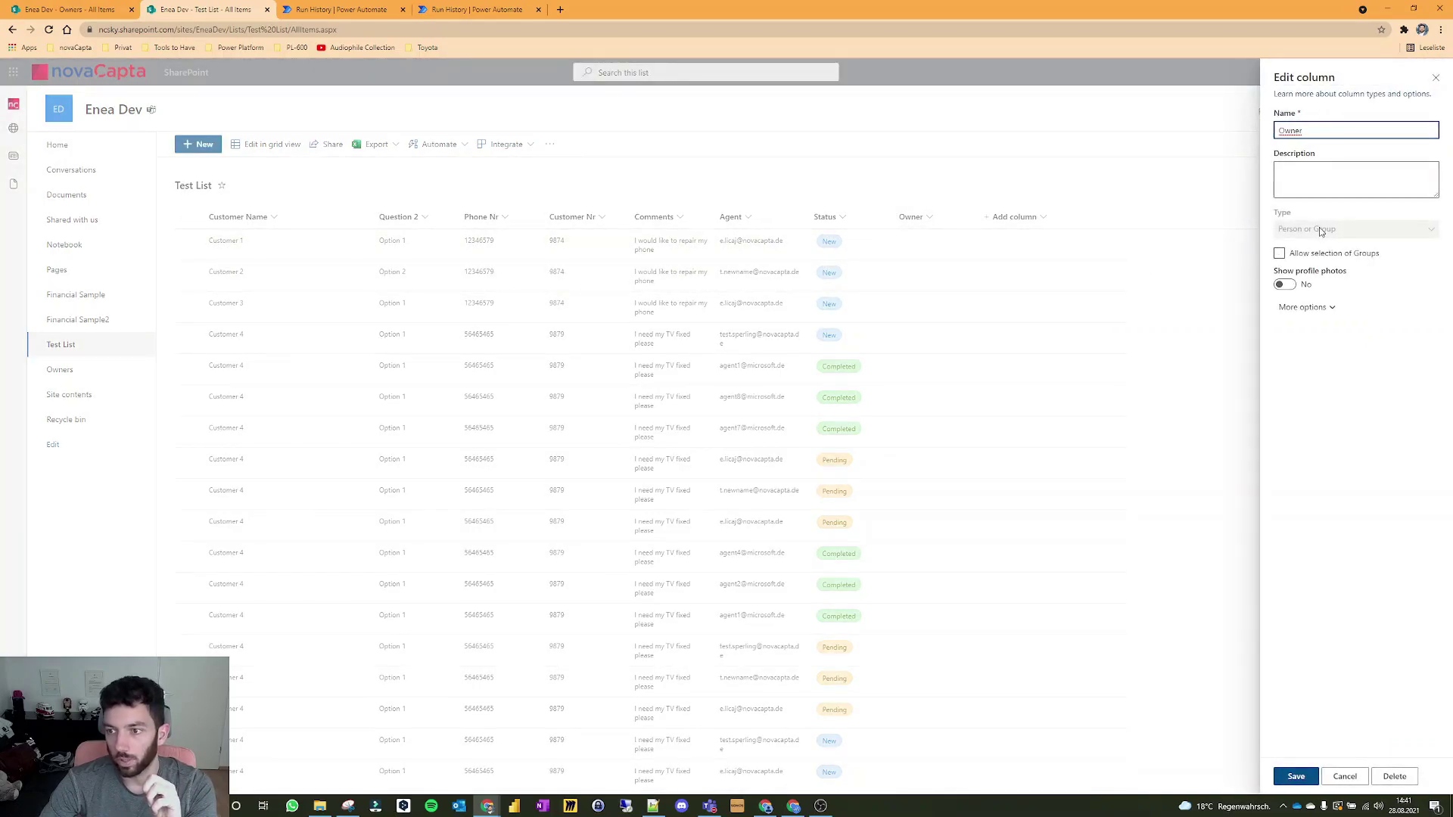
left_click(1307, 308)
left_click(1284, 347)
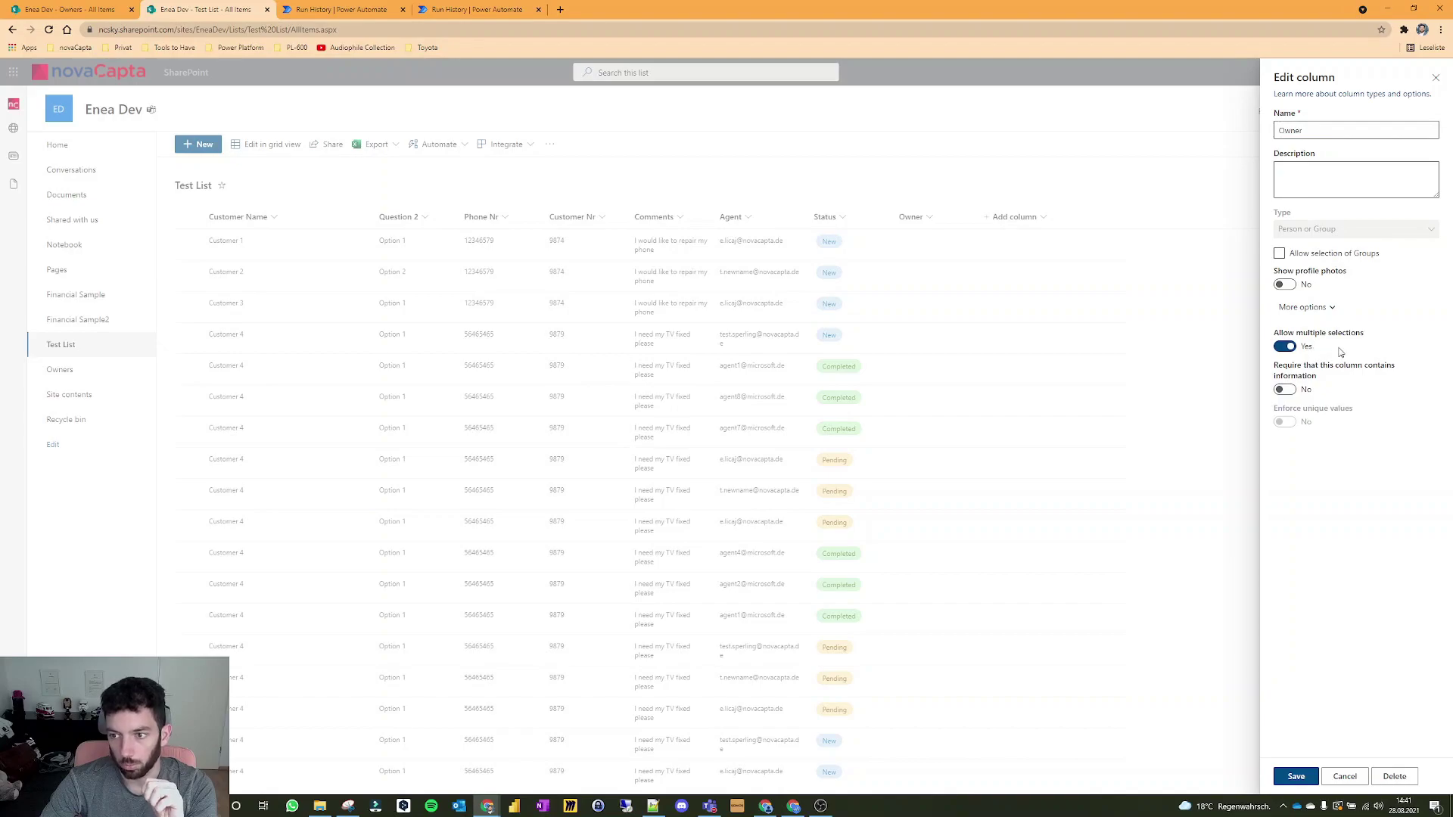
left_click(1436, 78)
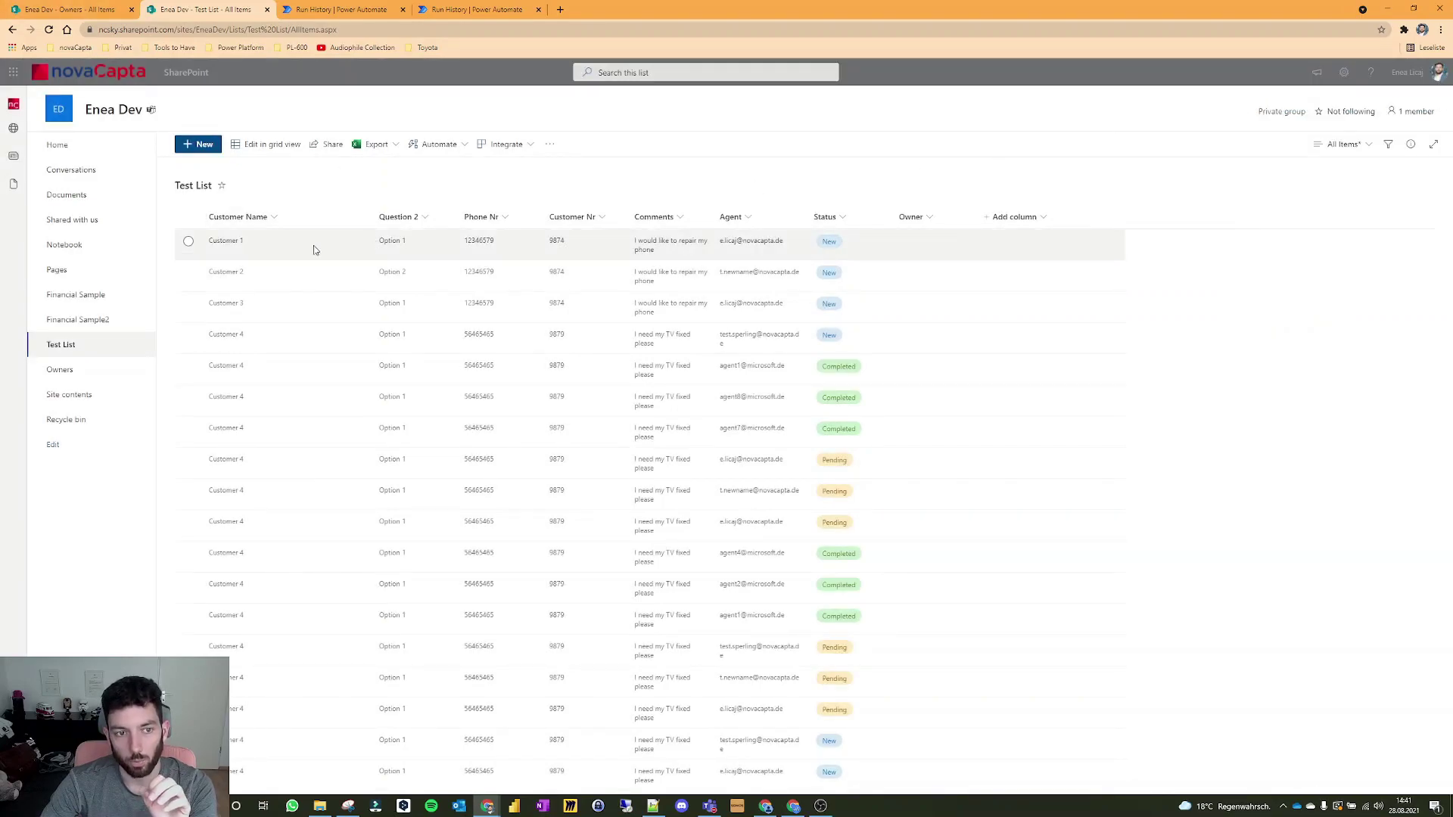
Recheck the Owners list and Test List, then move to the Power Automate run history.
left_click(75, 9)
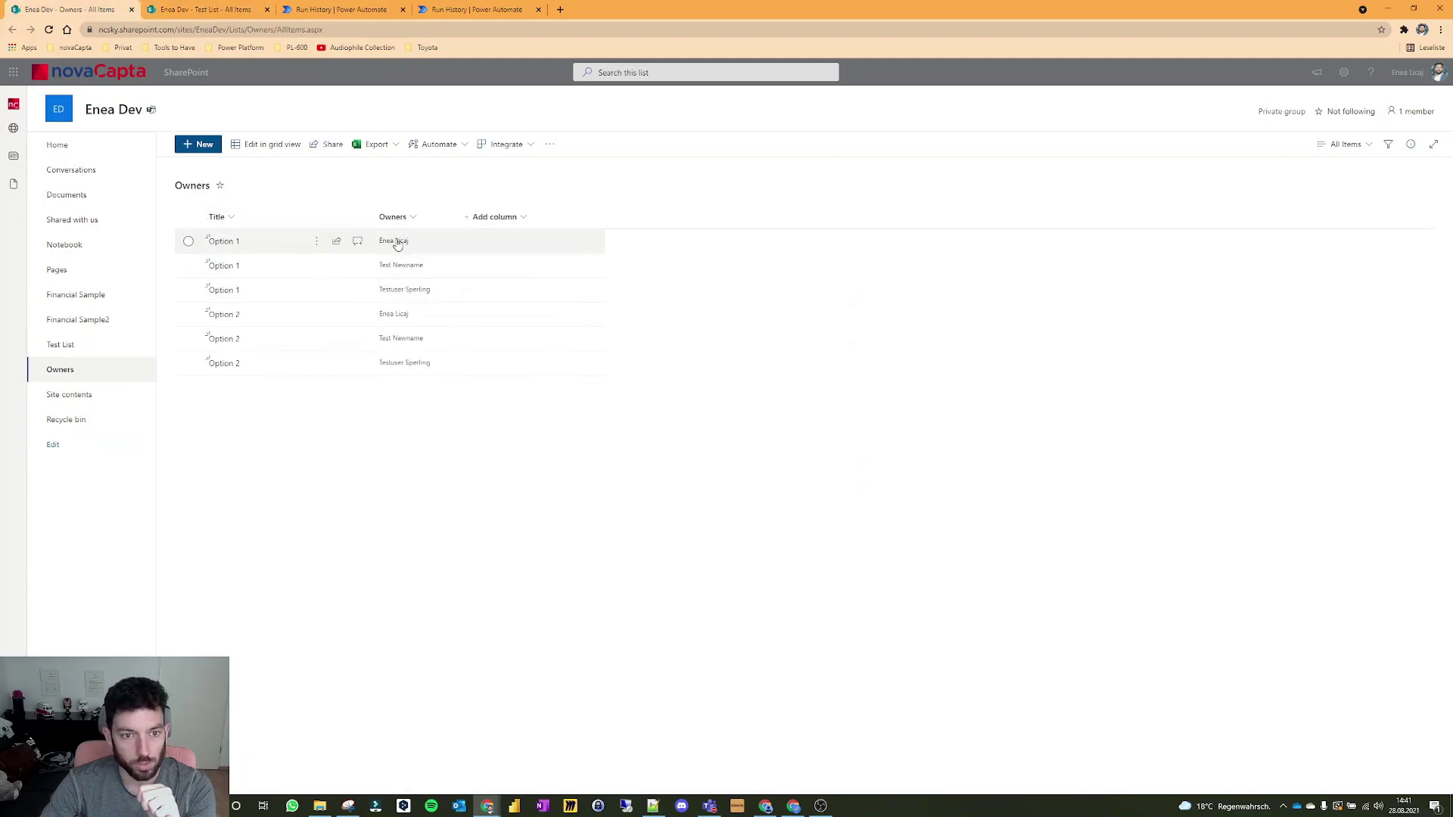
left_click(204, 9)
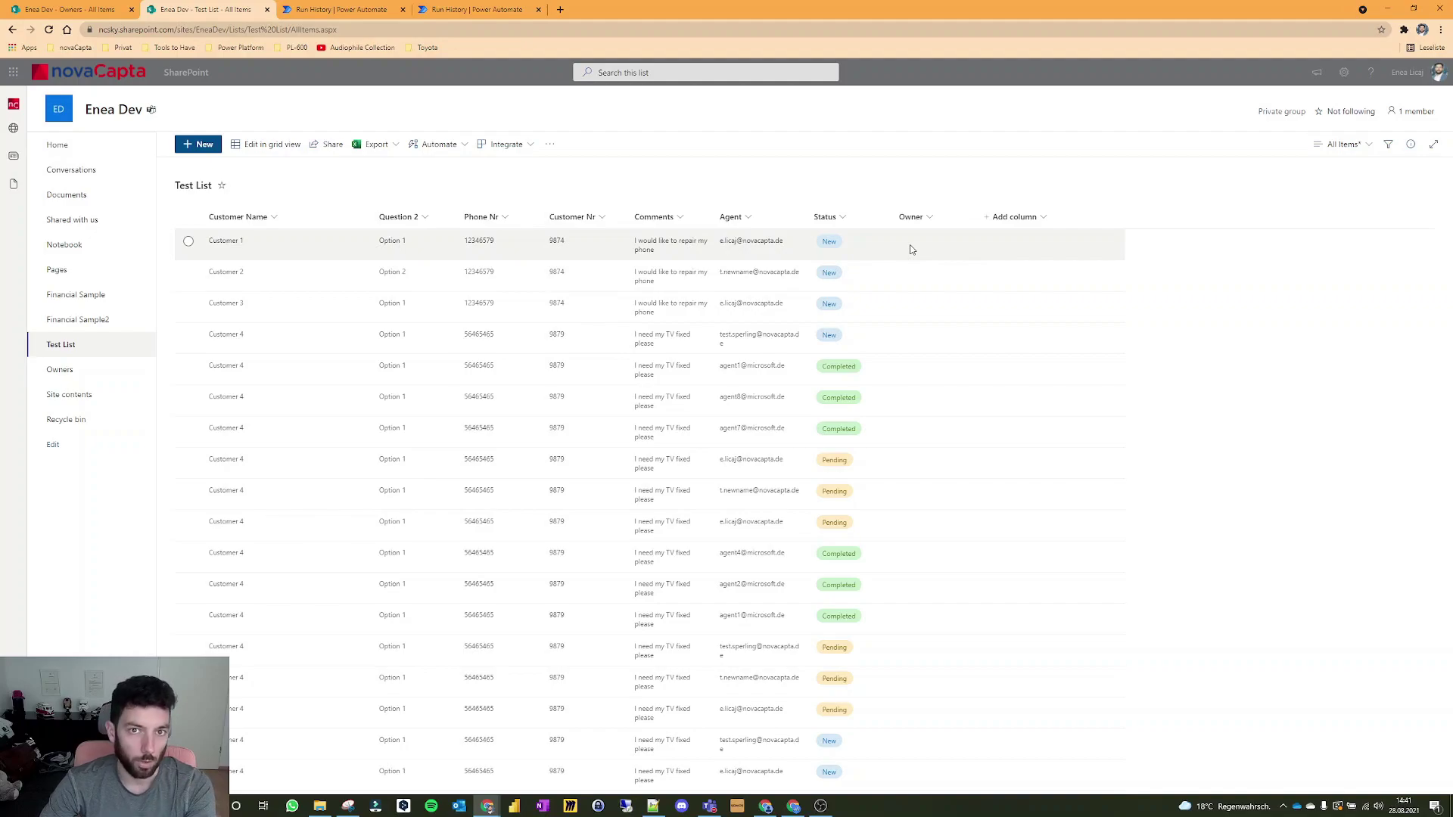
left_click(476, 9)
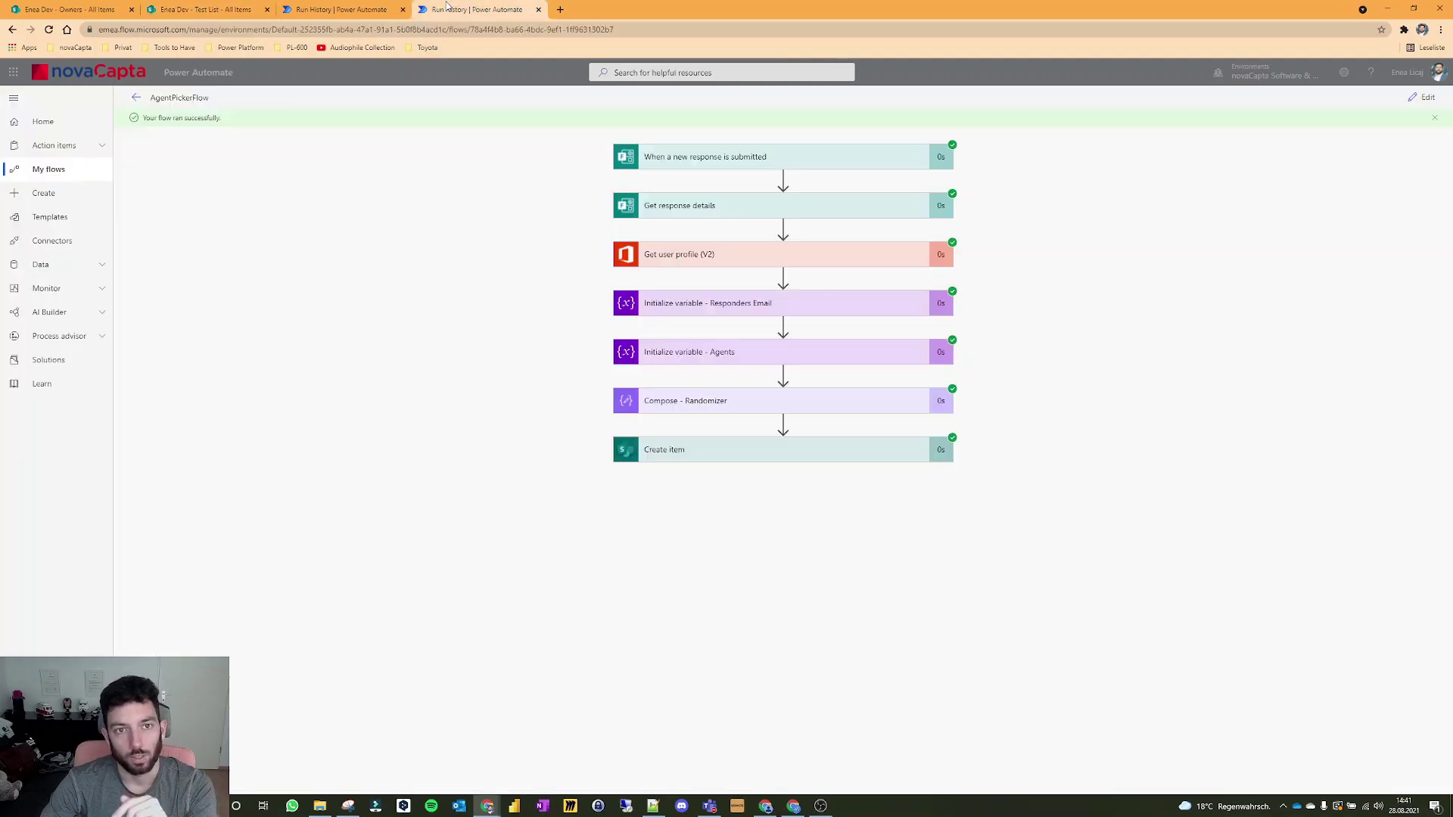
Create an automated cloud flow 'UpdateOwner' with the SharePoint 'When an item is created' trigger.
left_click(355, 15)
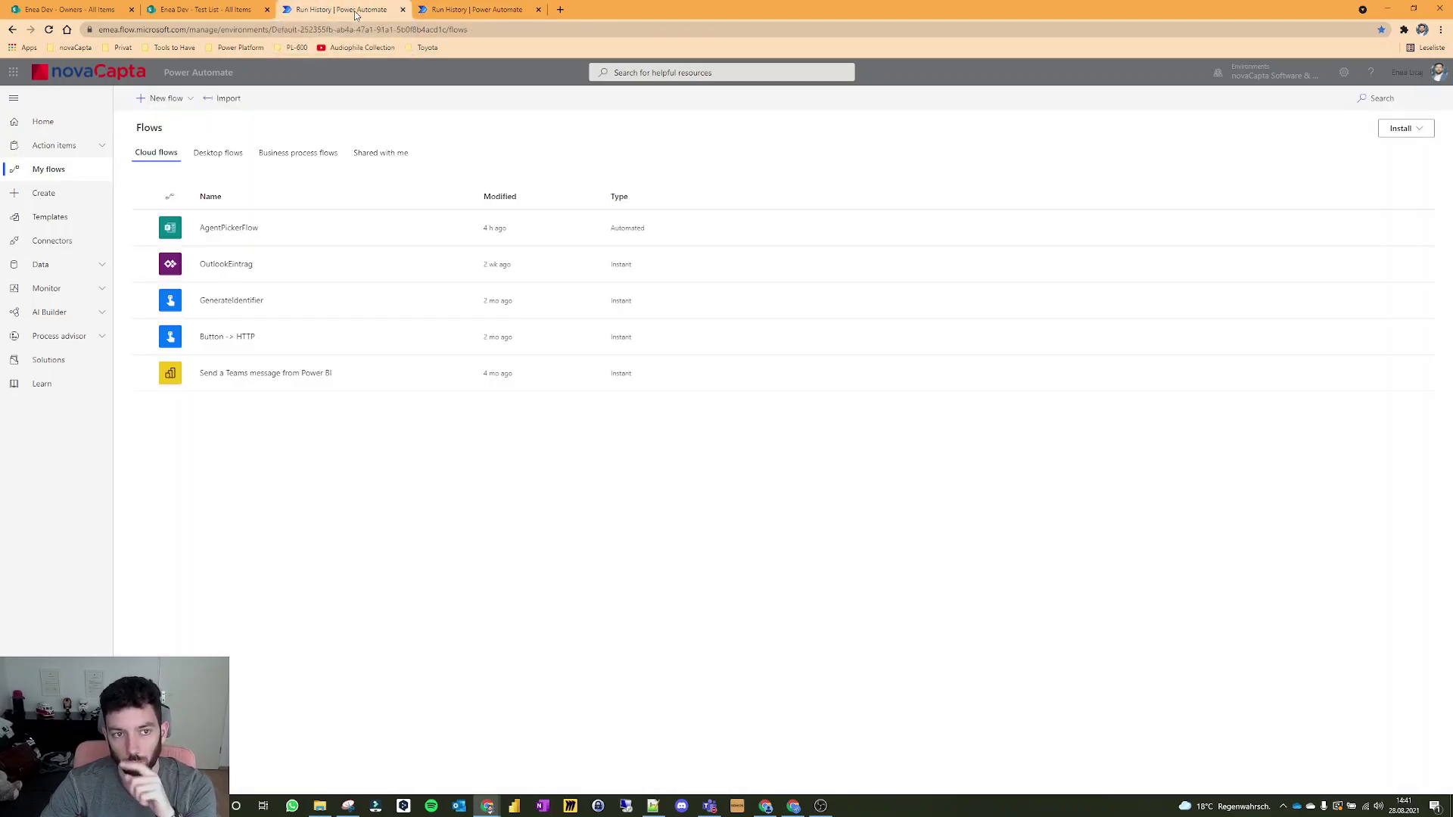
left_click(157, 98)
left_click(179, 202)
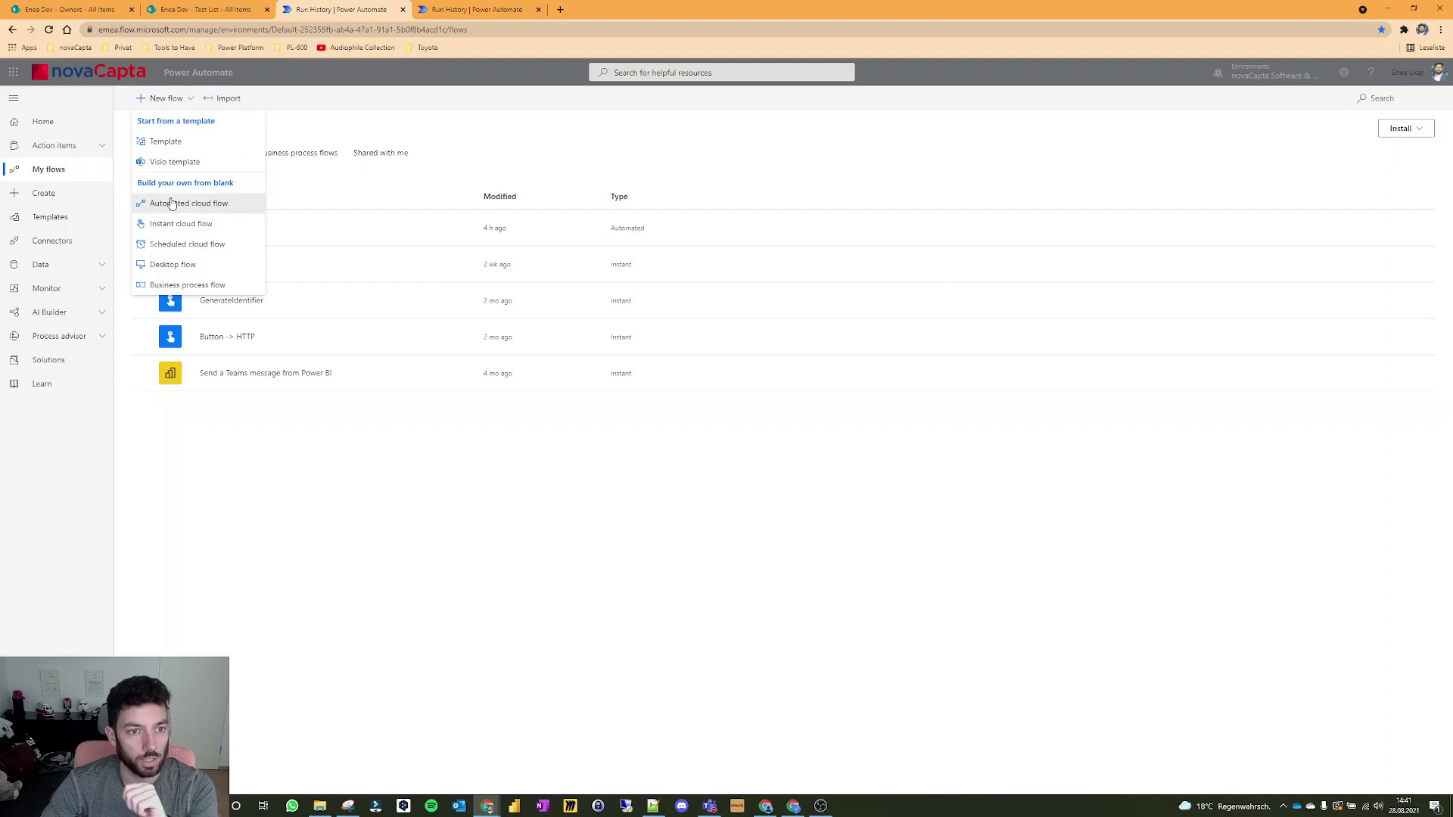
left_click(831, 323)
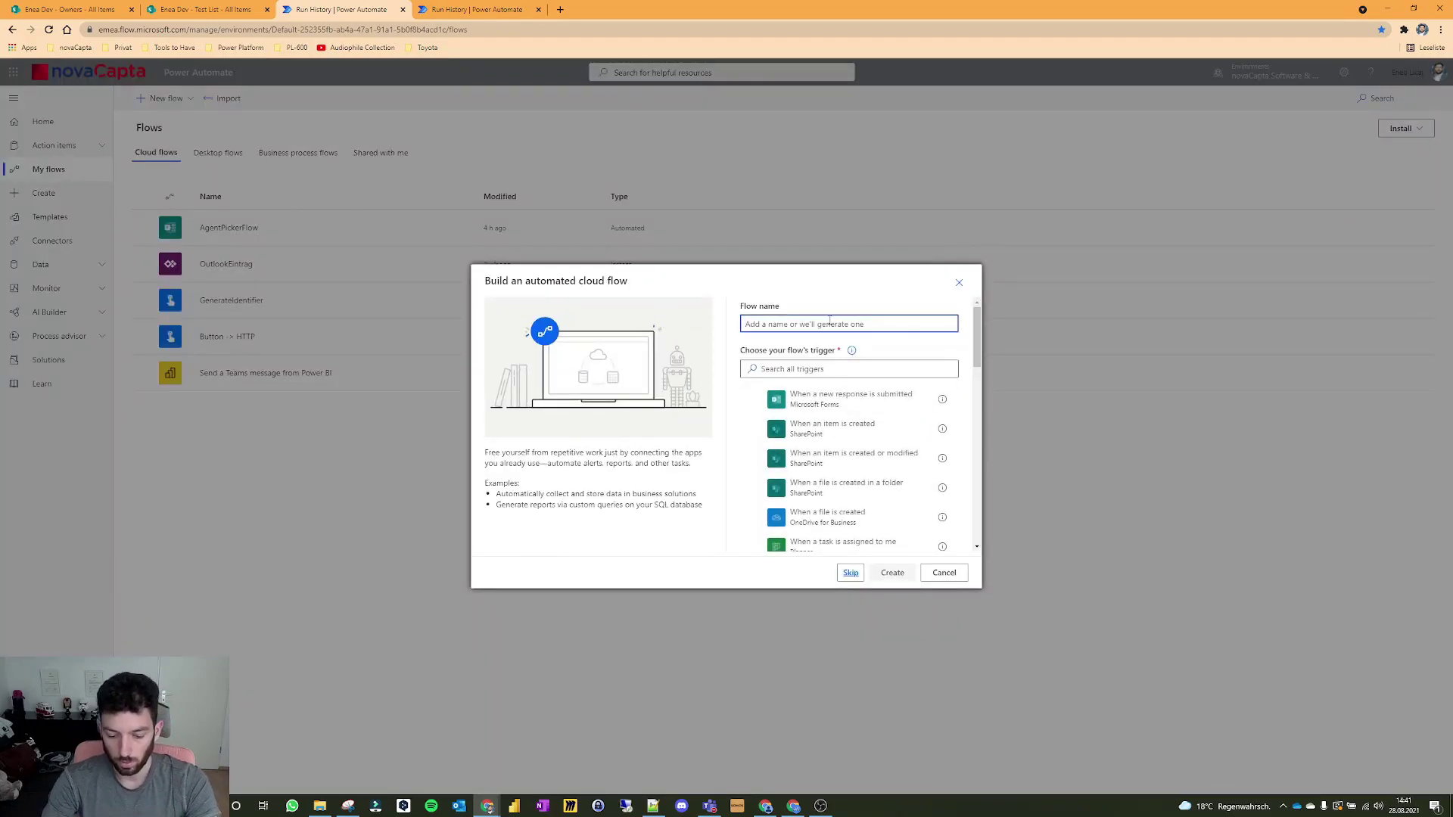
type("Upd")
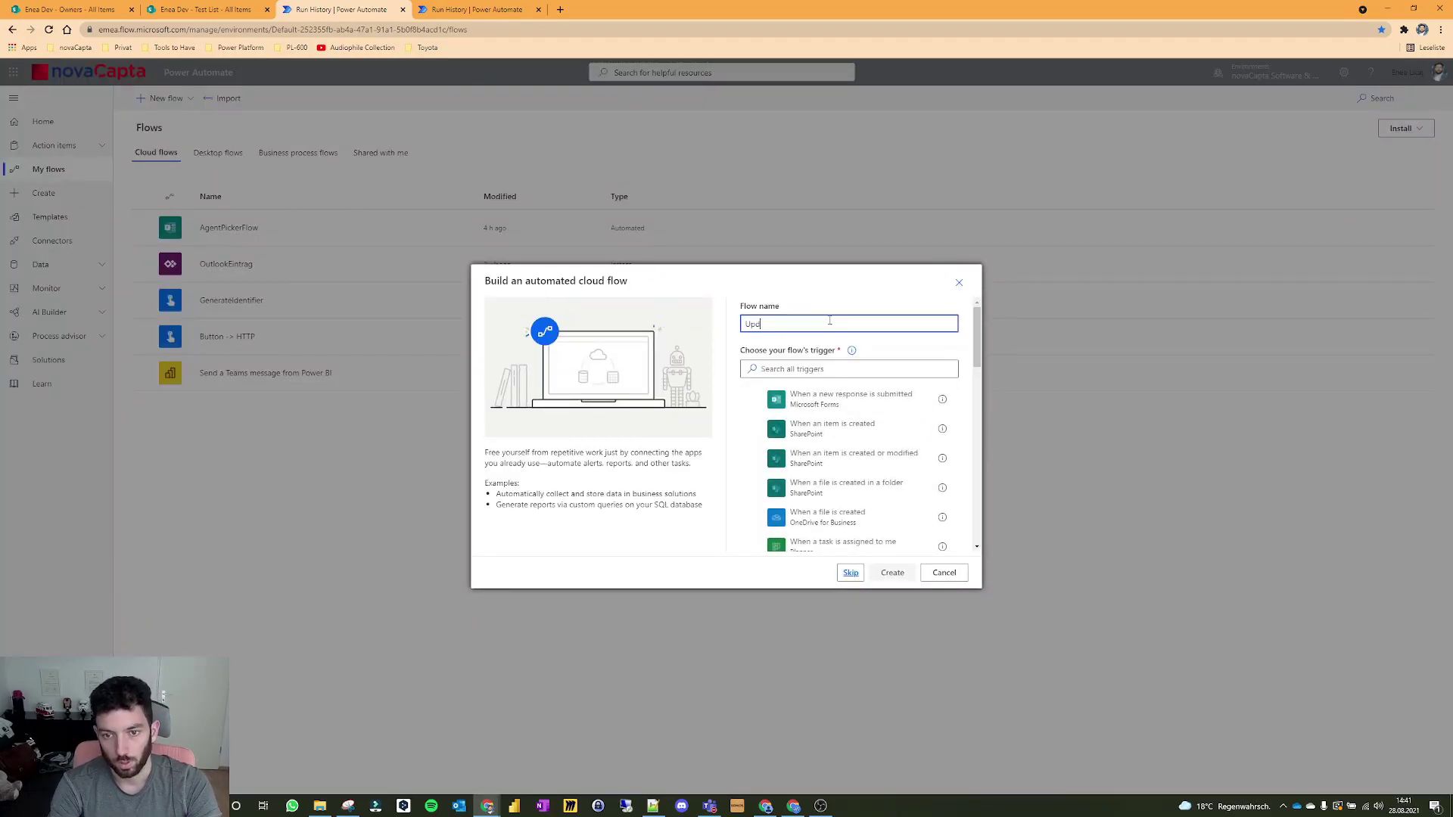
type("ateOwner")
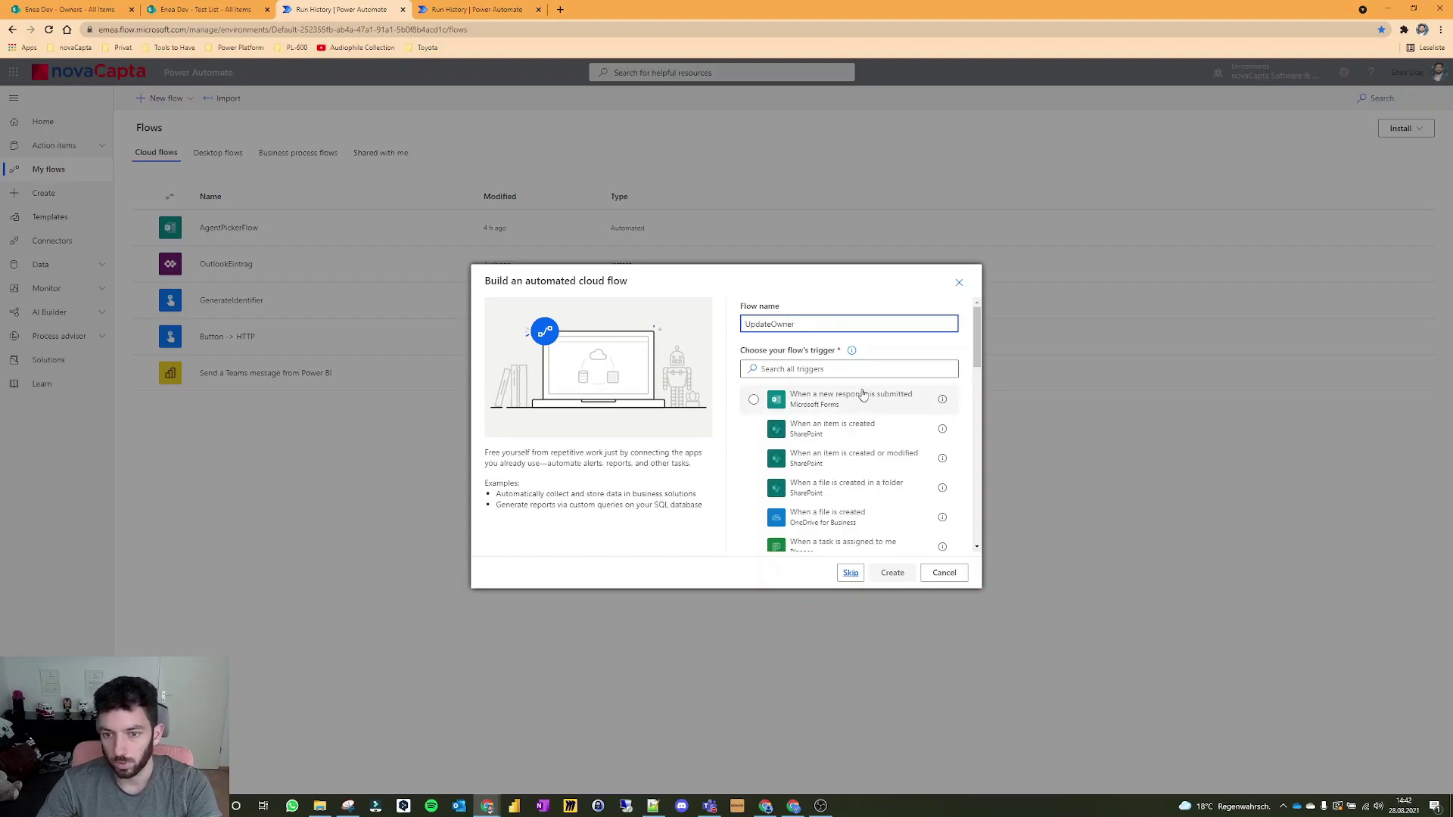
left_click(844, 437)
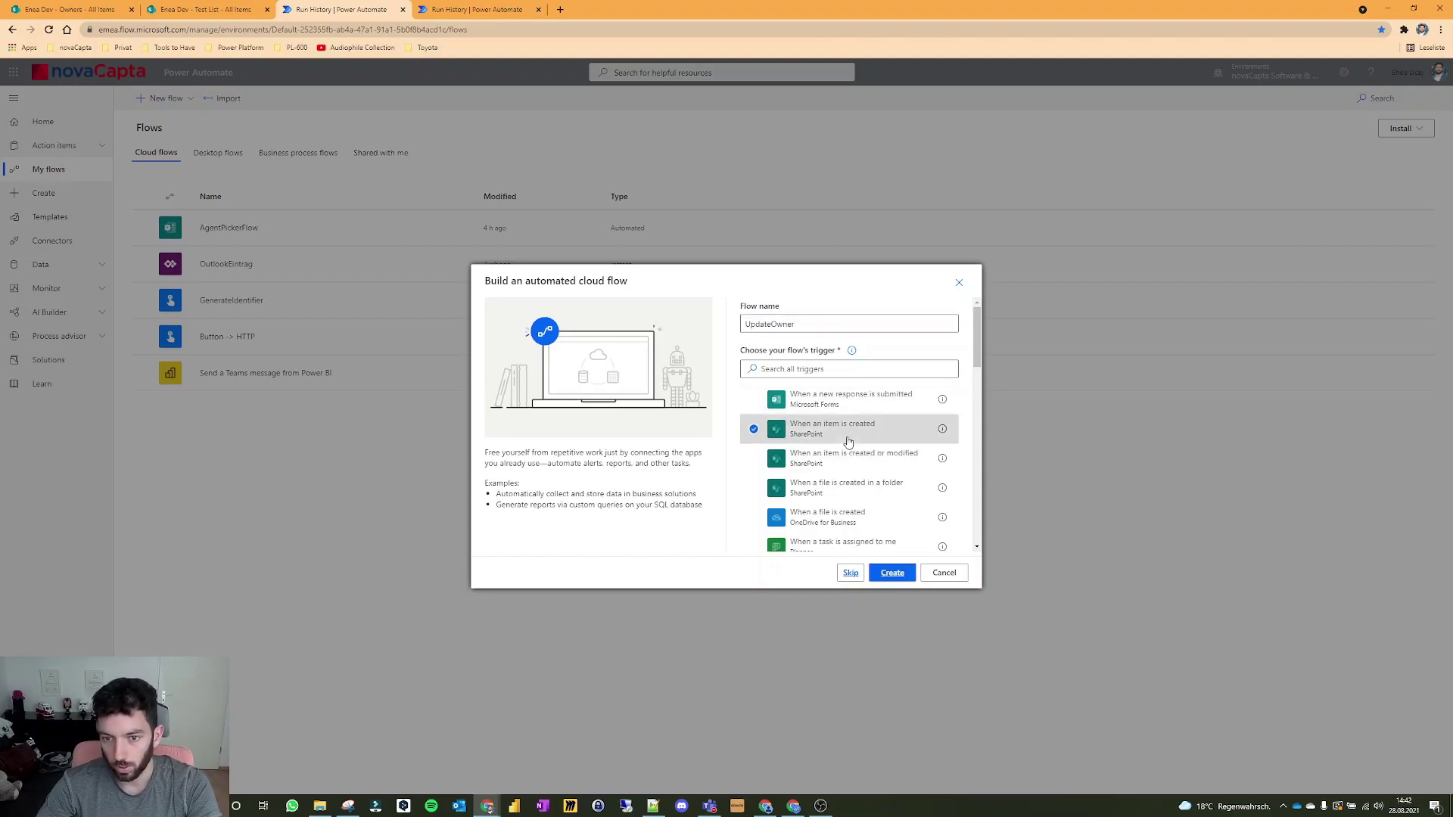
left_click(892, 572)
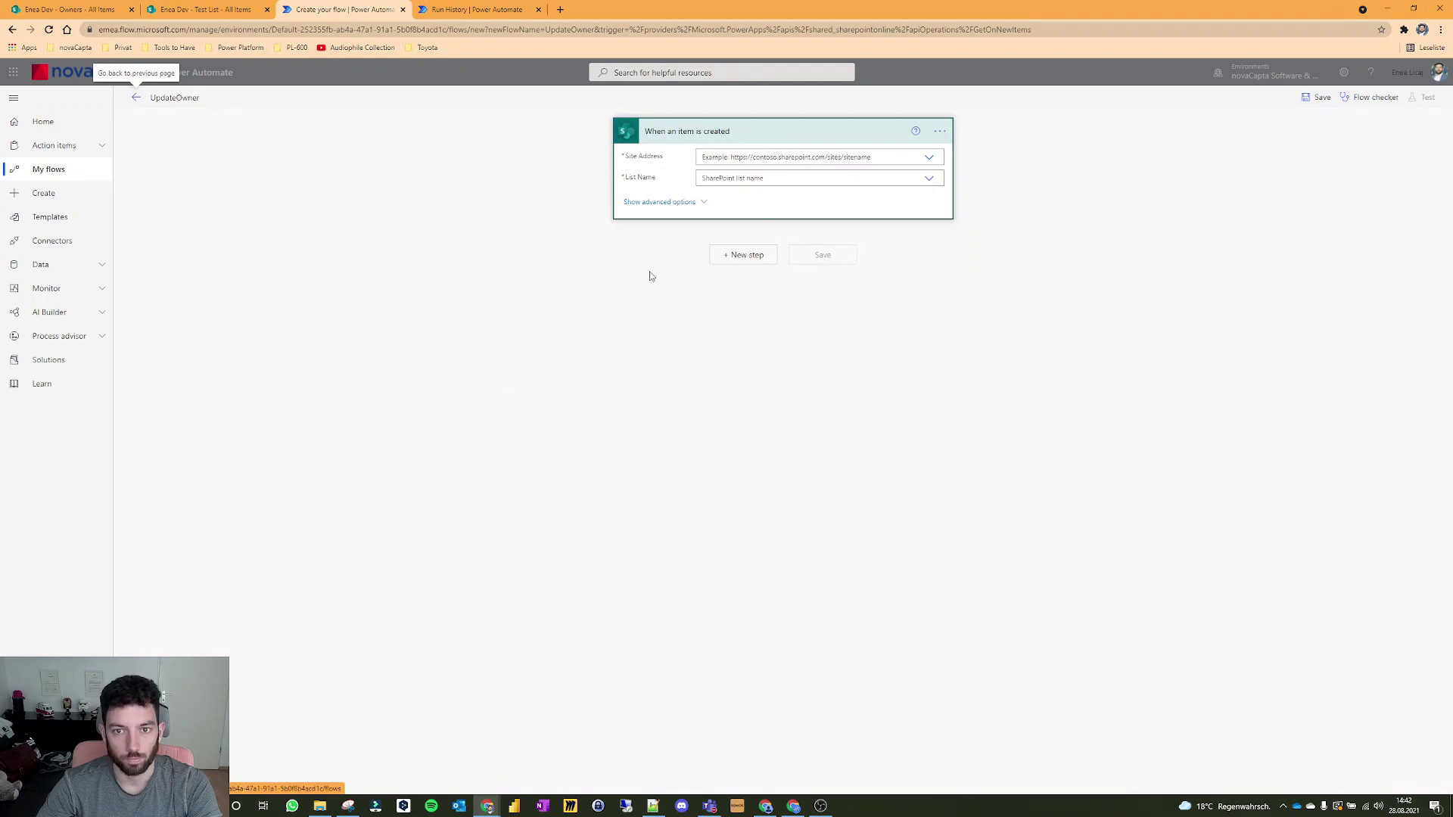
Point the trigger at the Enea Dev site and the Test List.
left_click(925, 159)
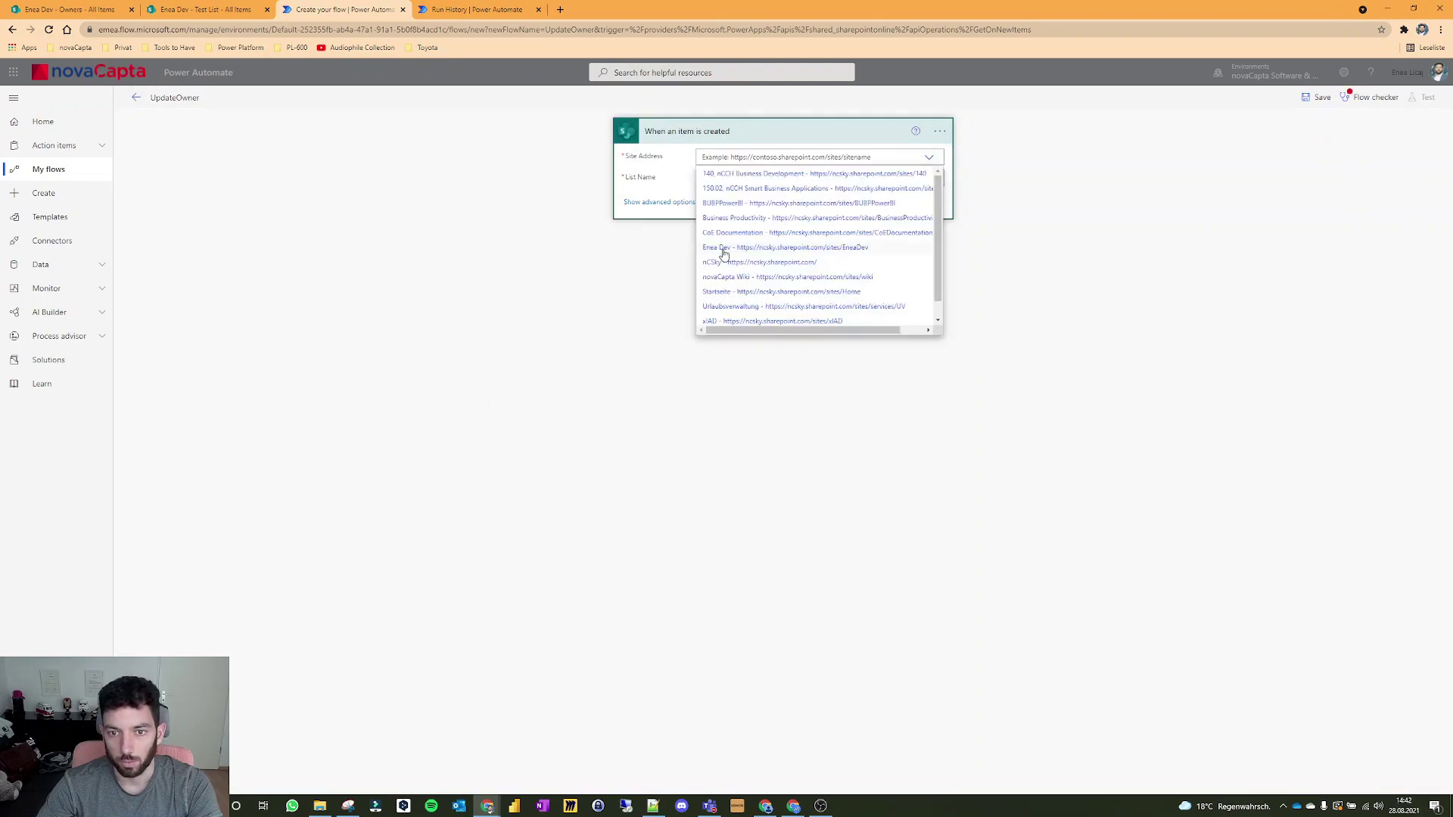
left_click(725, 253)
left_click(929, 179)
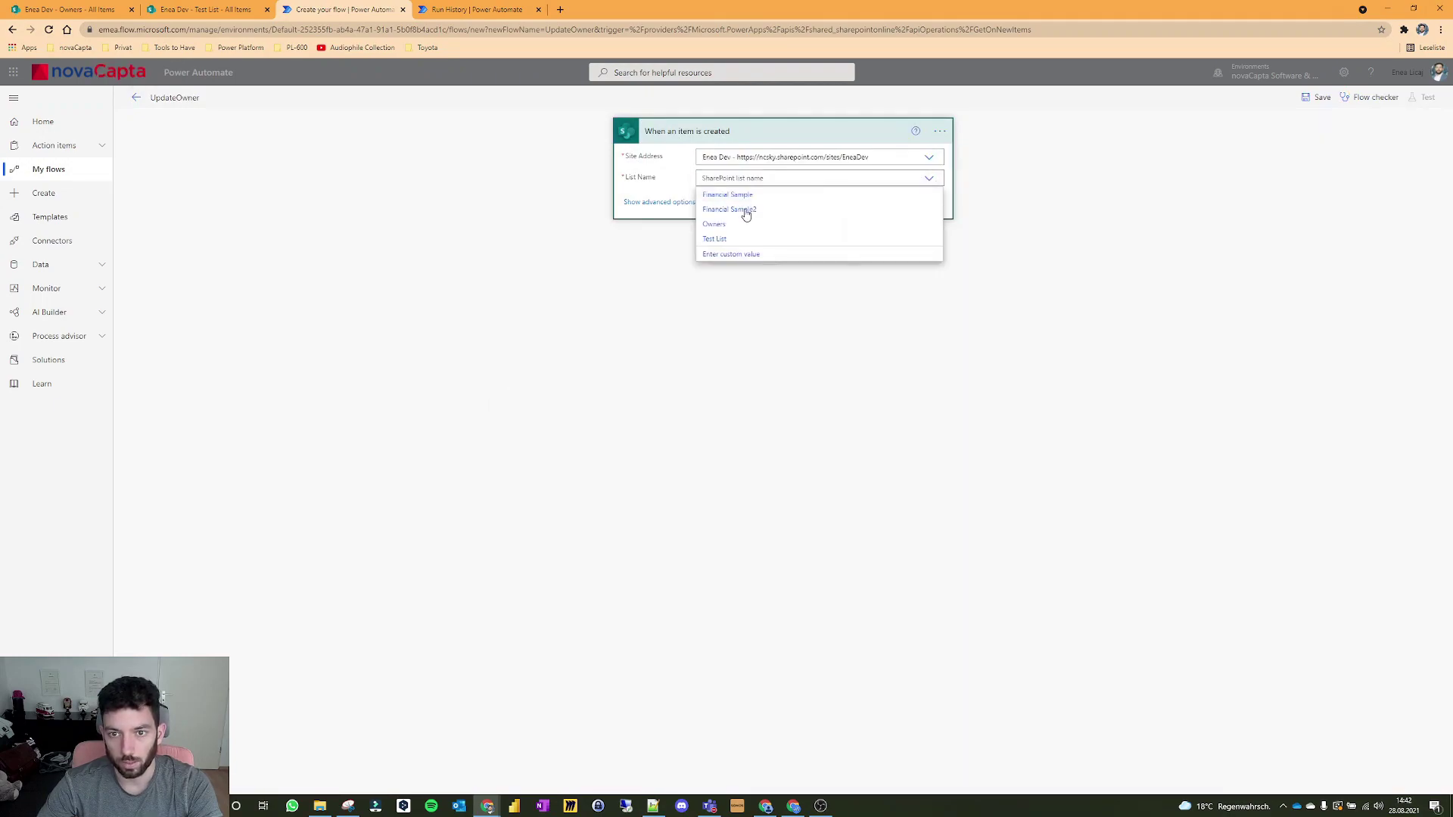
left_click(724, 240)
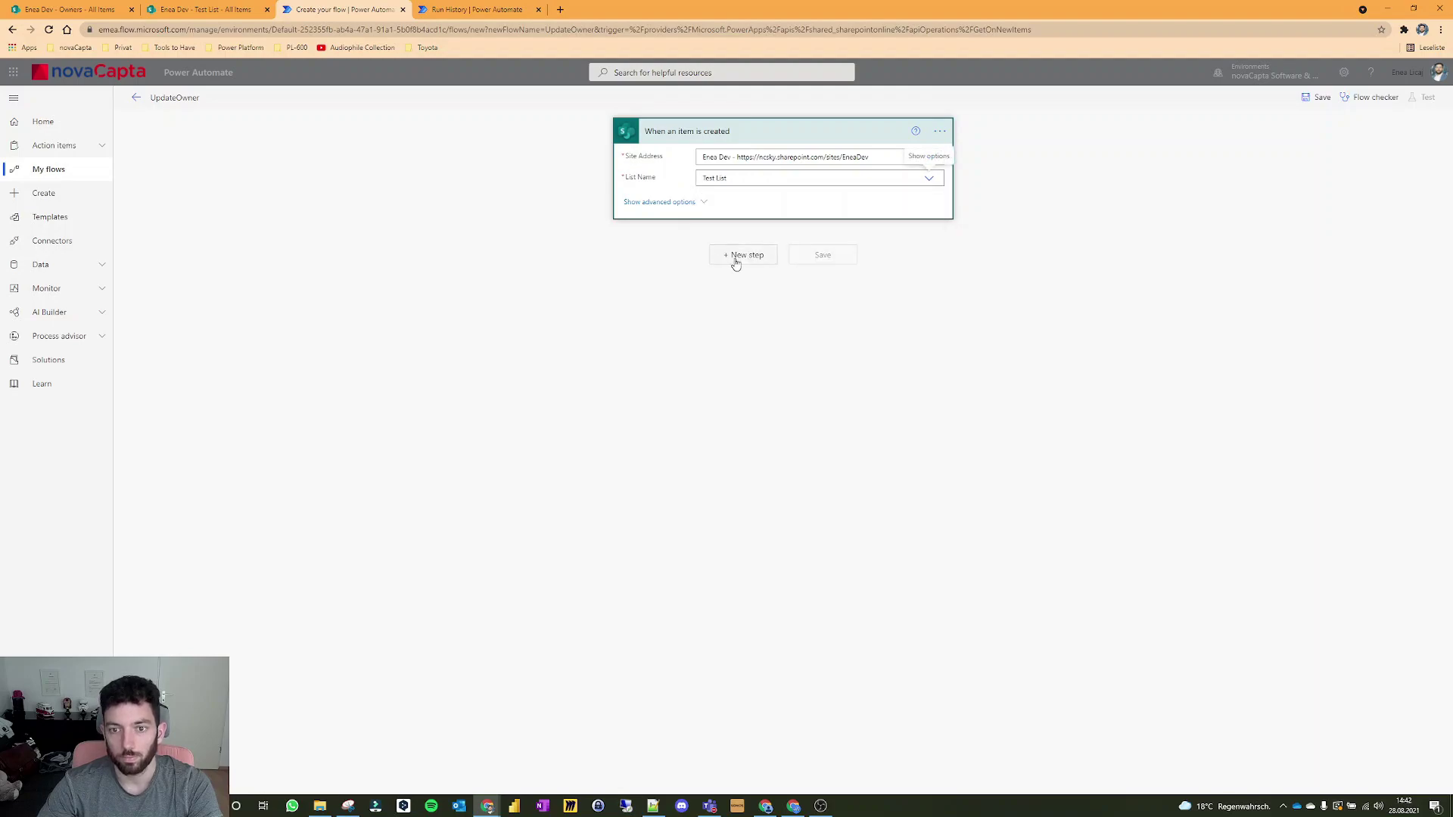
left_click(738, 259)
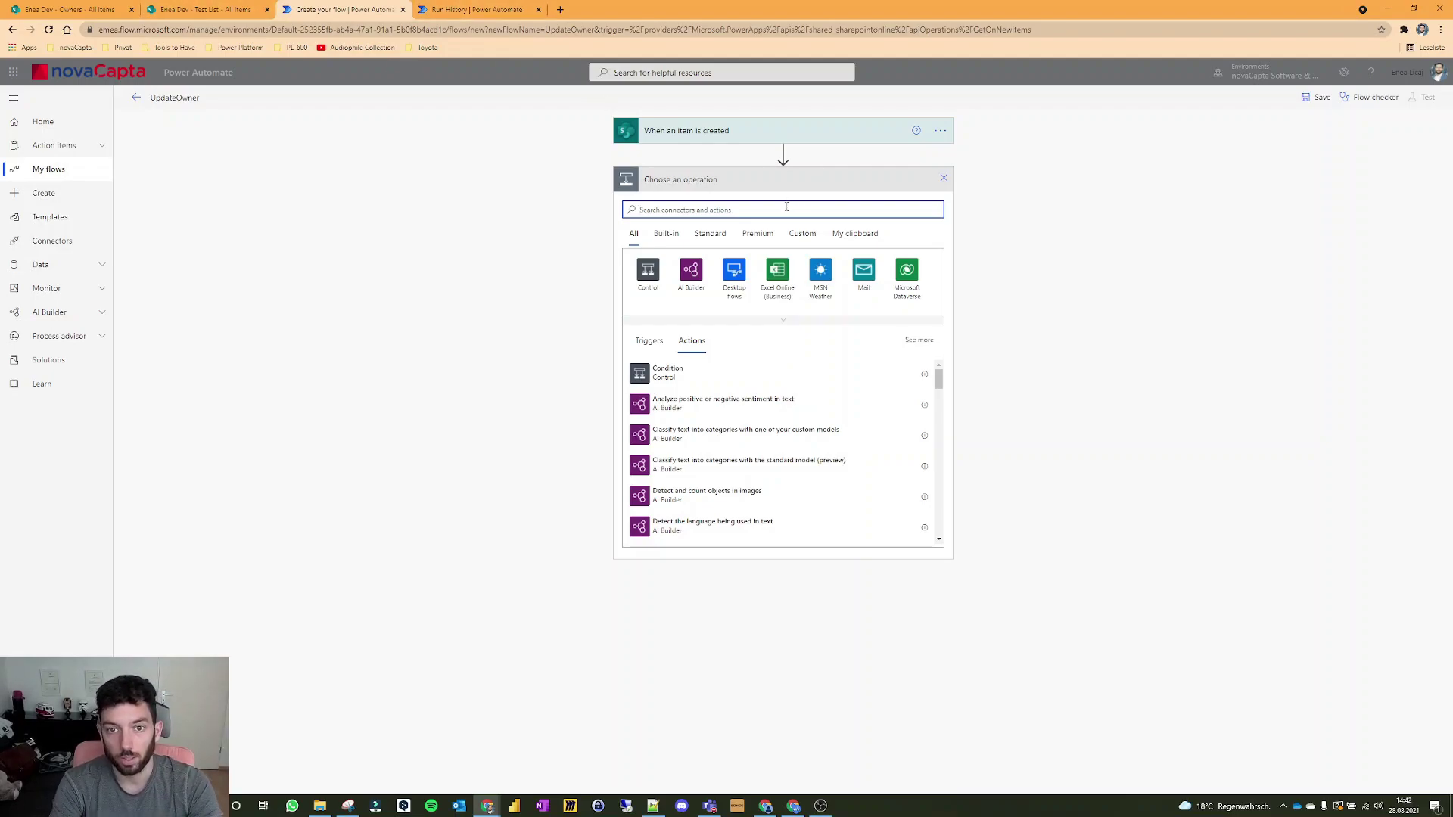
Add a SharePoint Get items action reading the Owners list on Enea Dev.
type("get items")
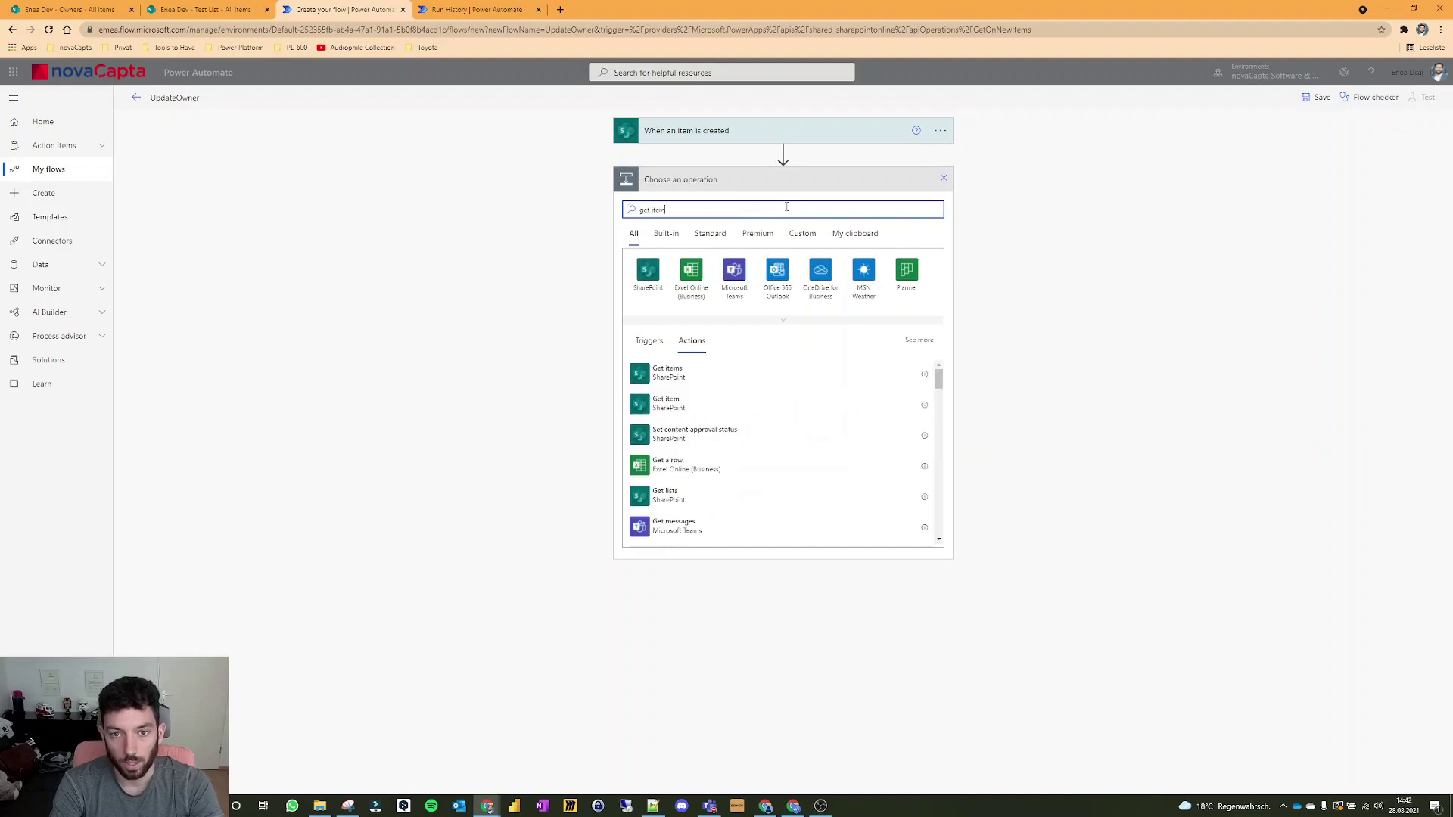
left_click(688, 383)
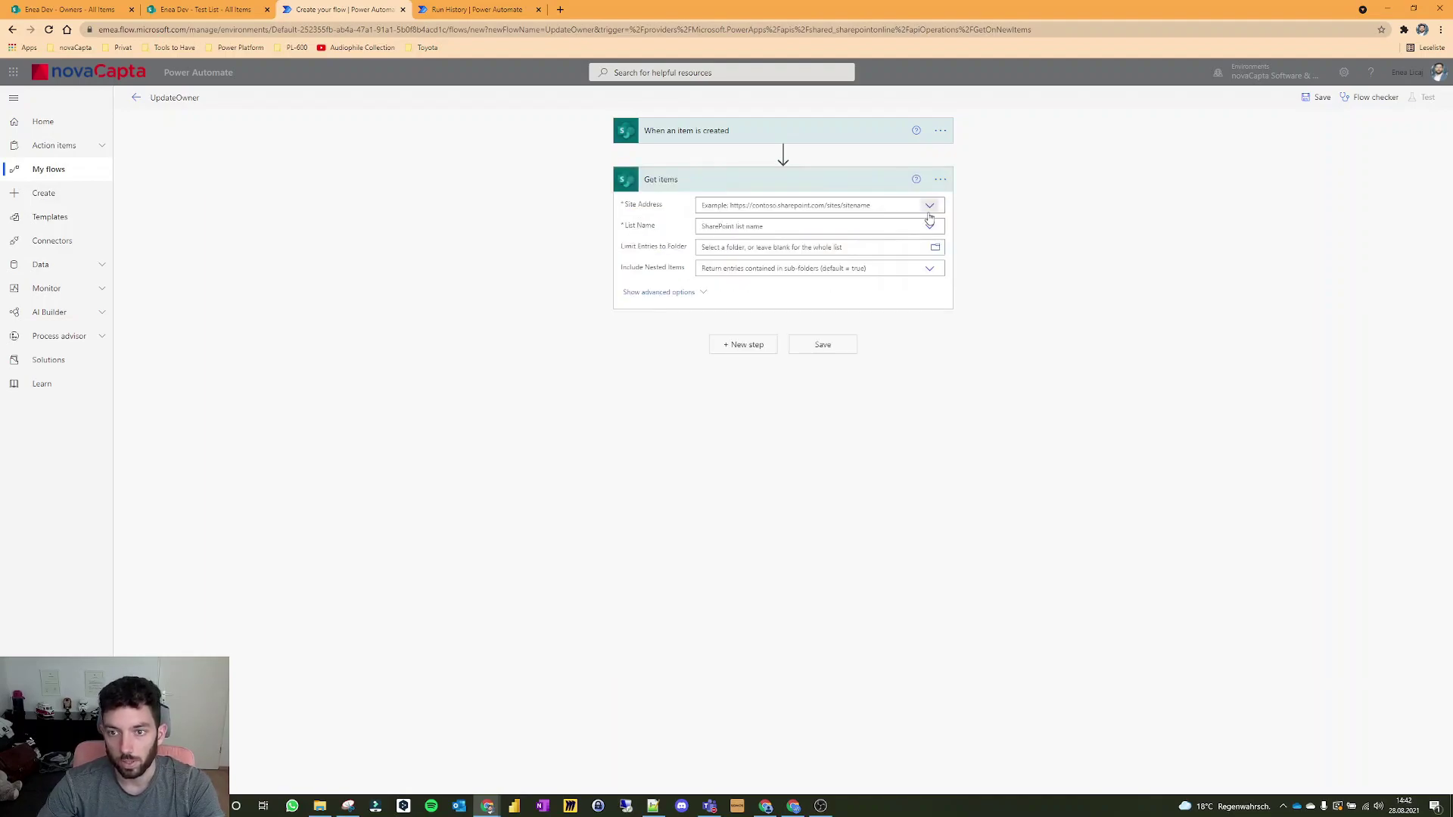
left_click(811, 205)
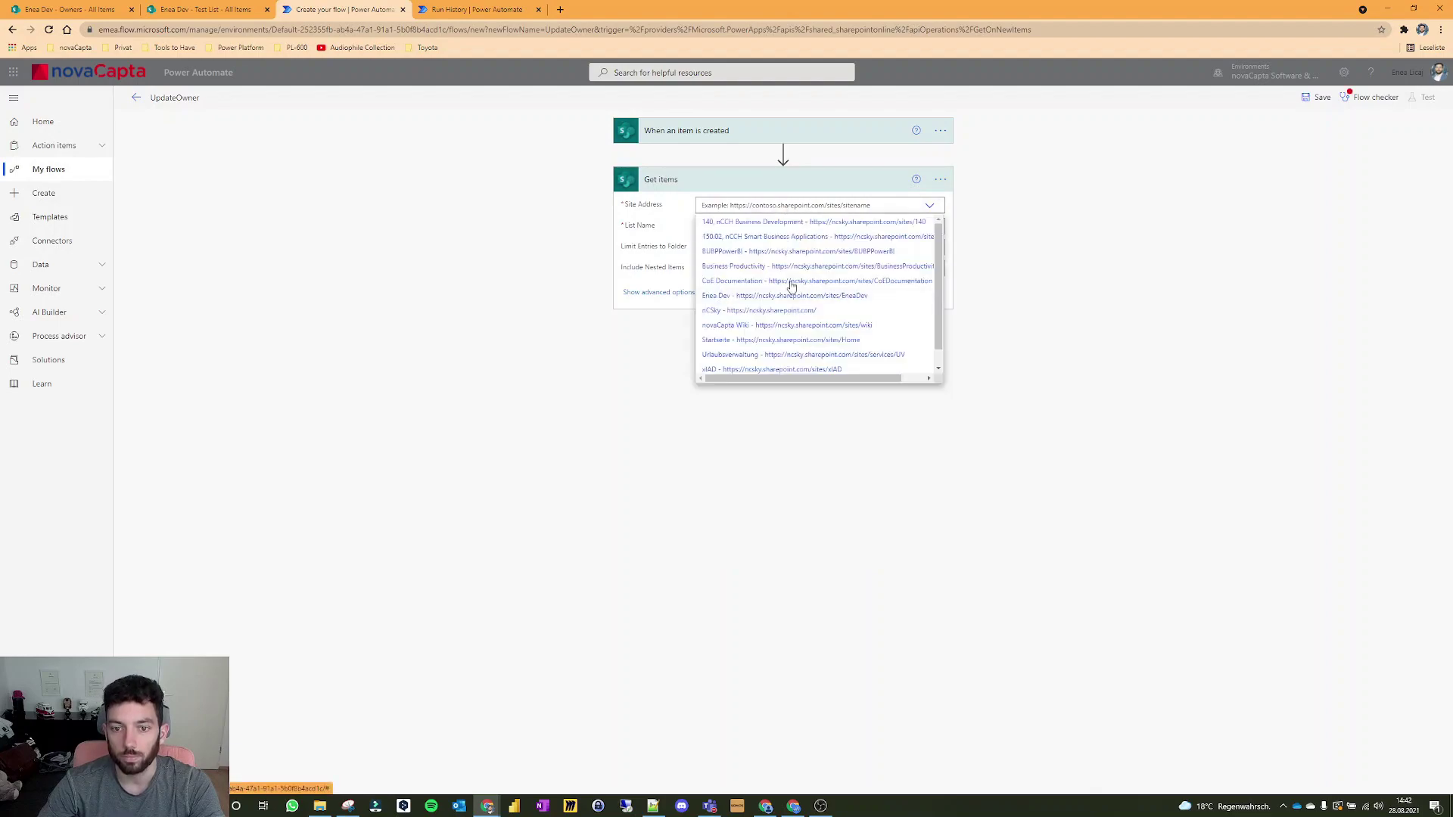
left_click(718, 290)
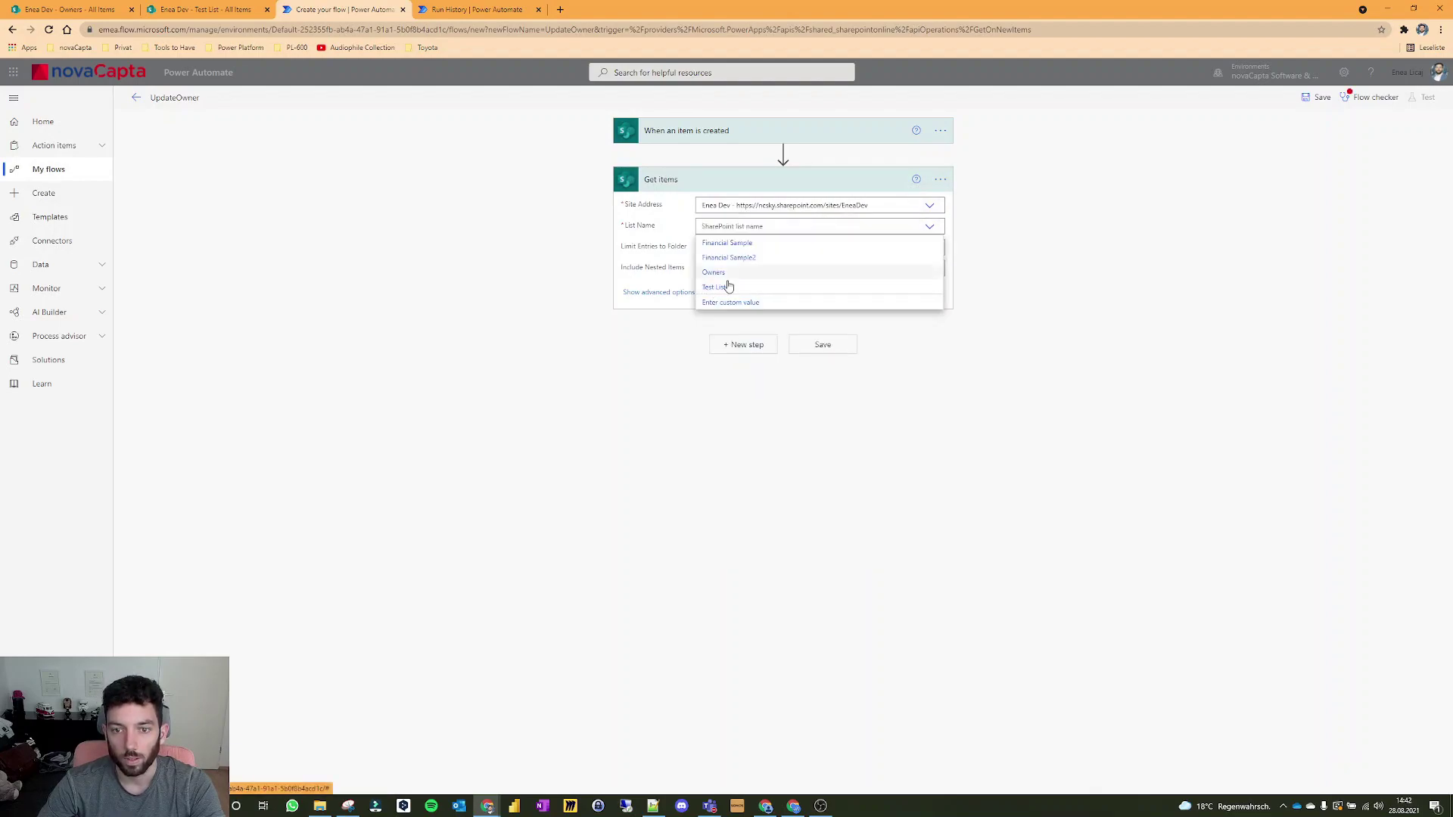
left_click(730, 277)
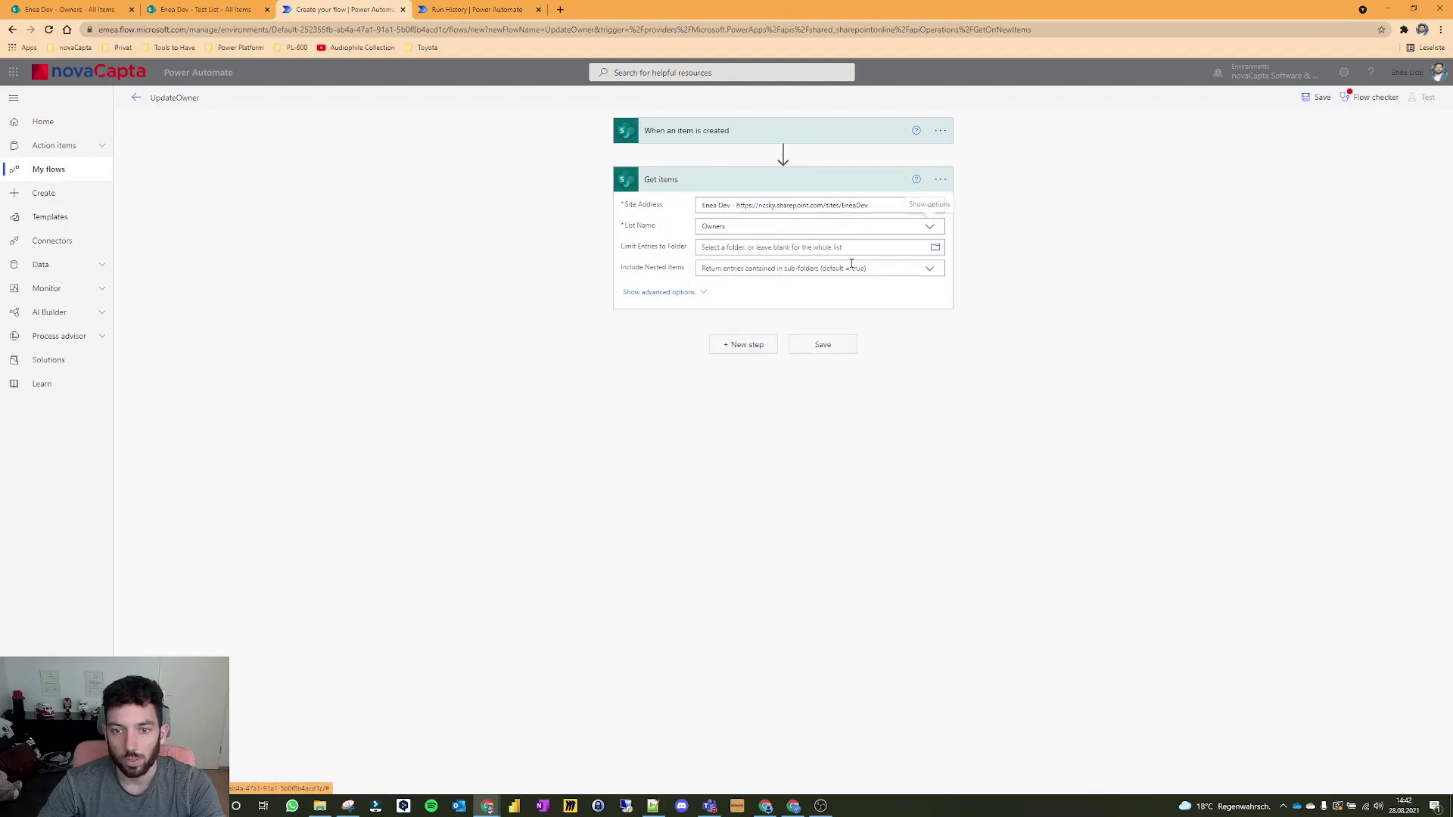
Set the Get items filter query to Title eq 'Question 2'.
left_click(703, 293)
left_click(717, 289)
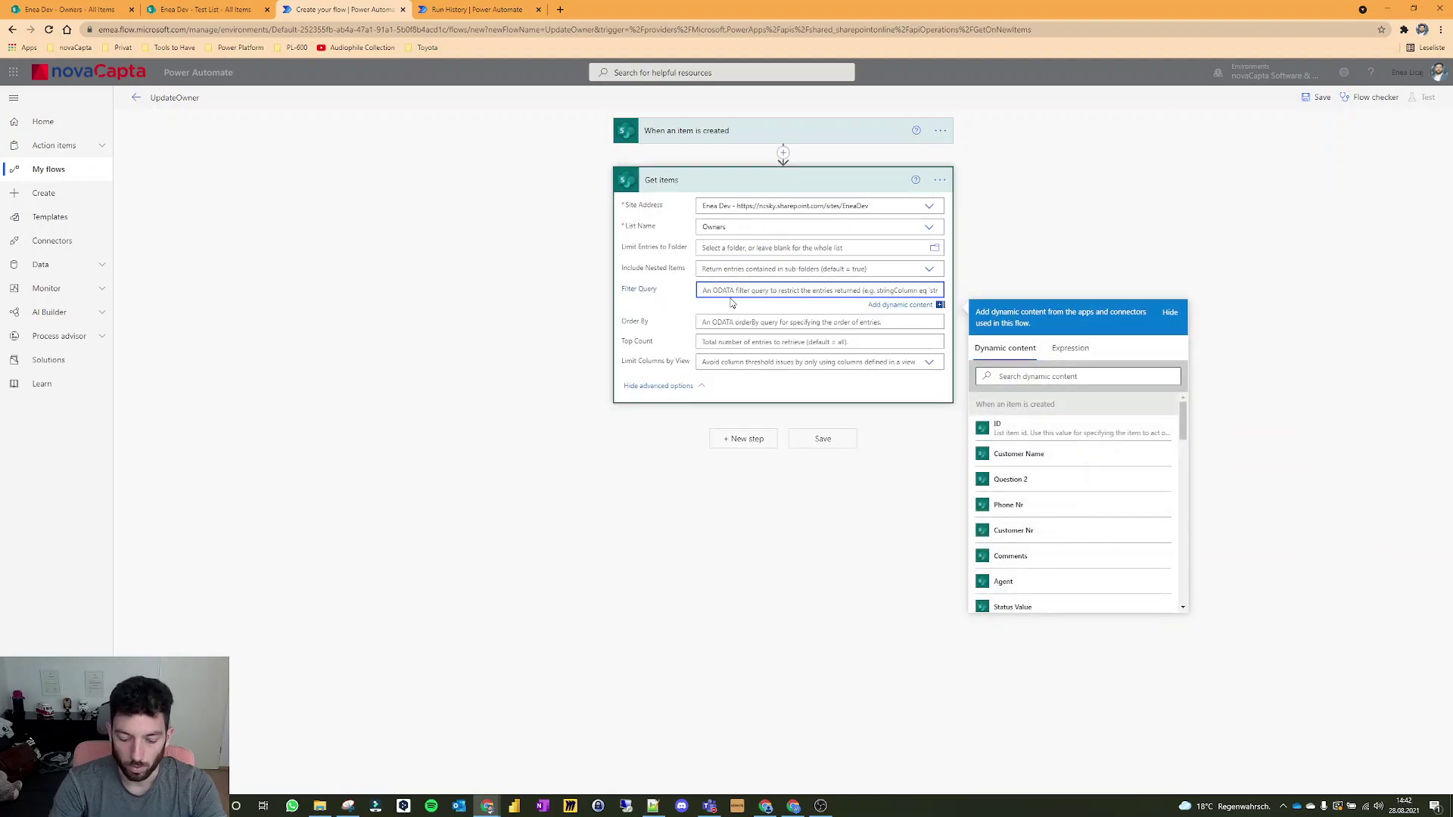
type("Title ")
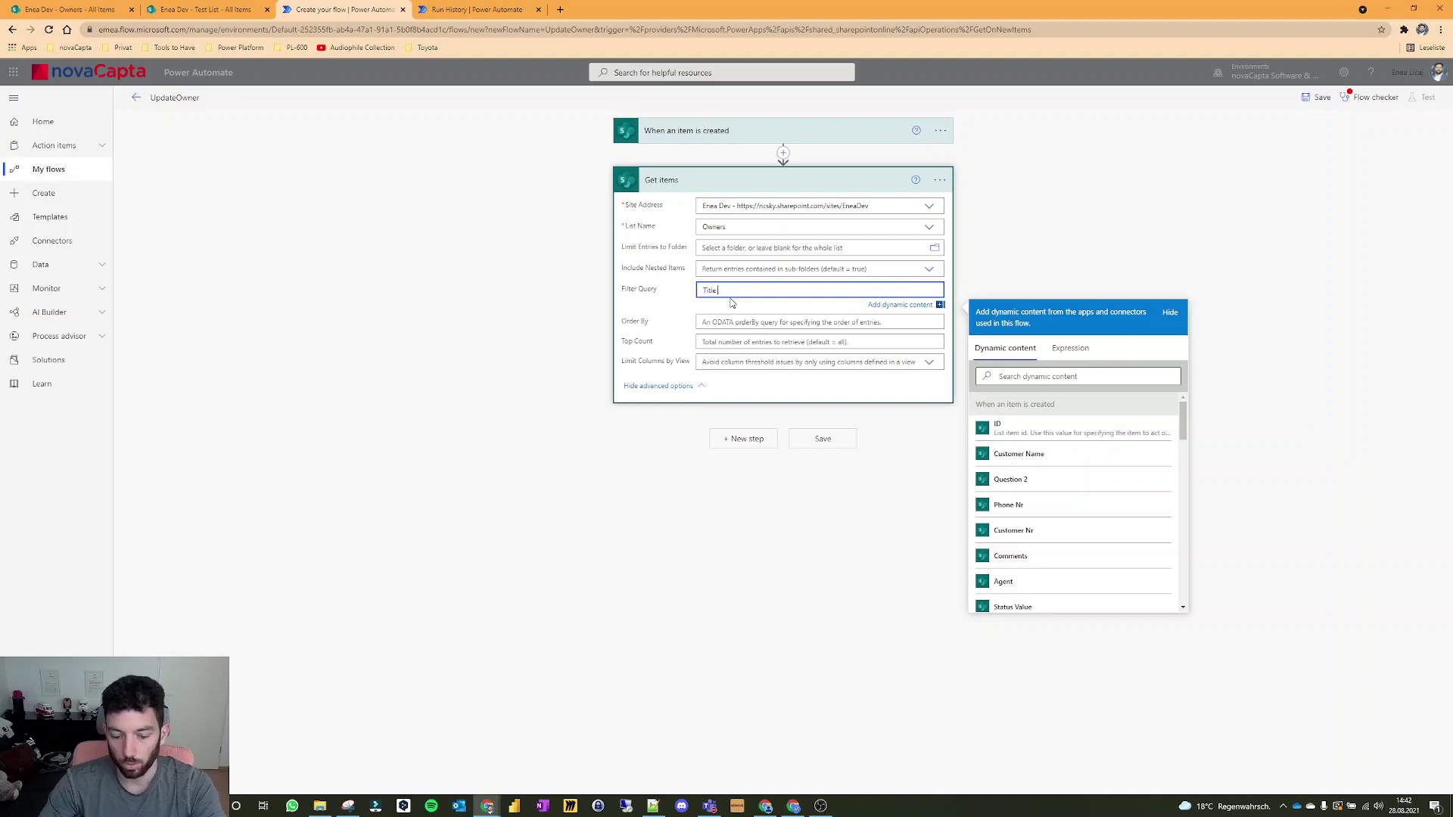
type("eq")
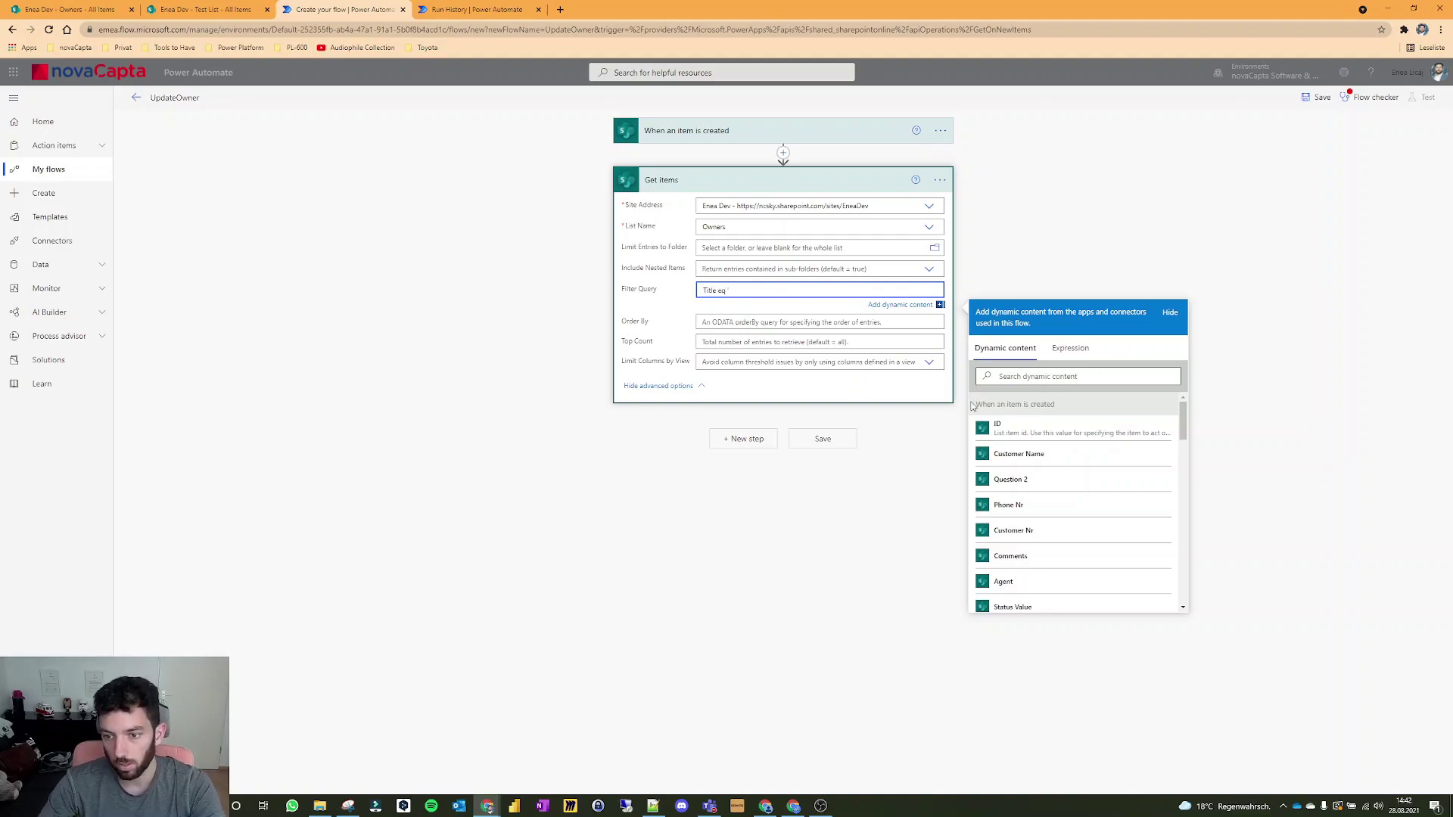
left_click(1029, 482)
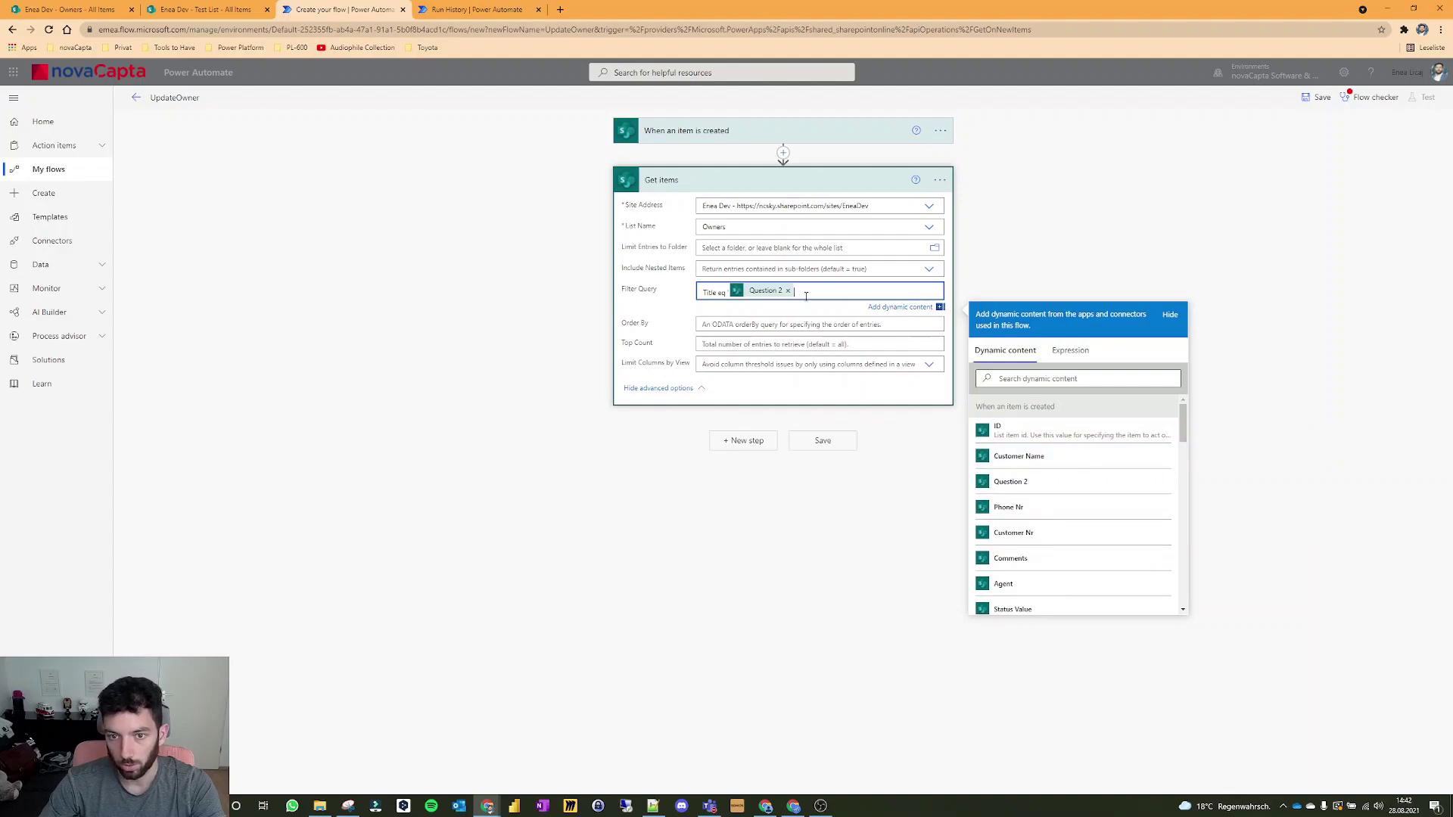
type("'")
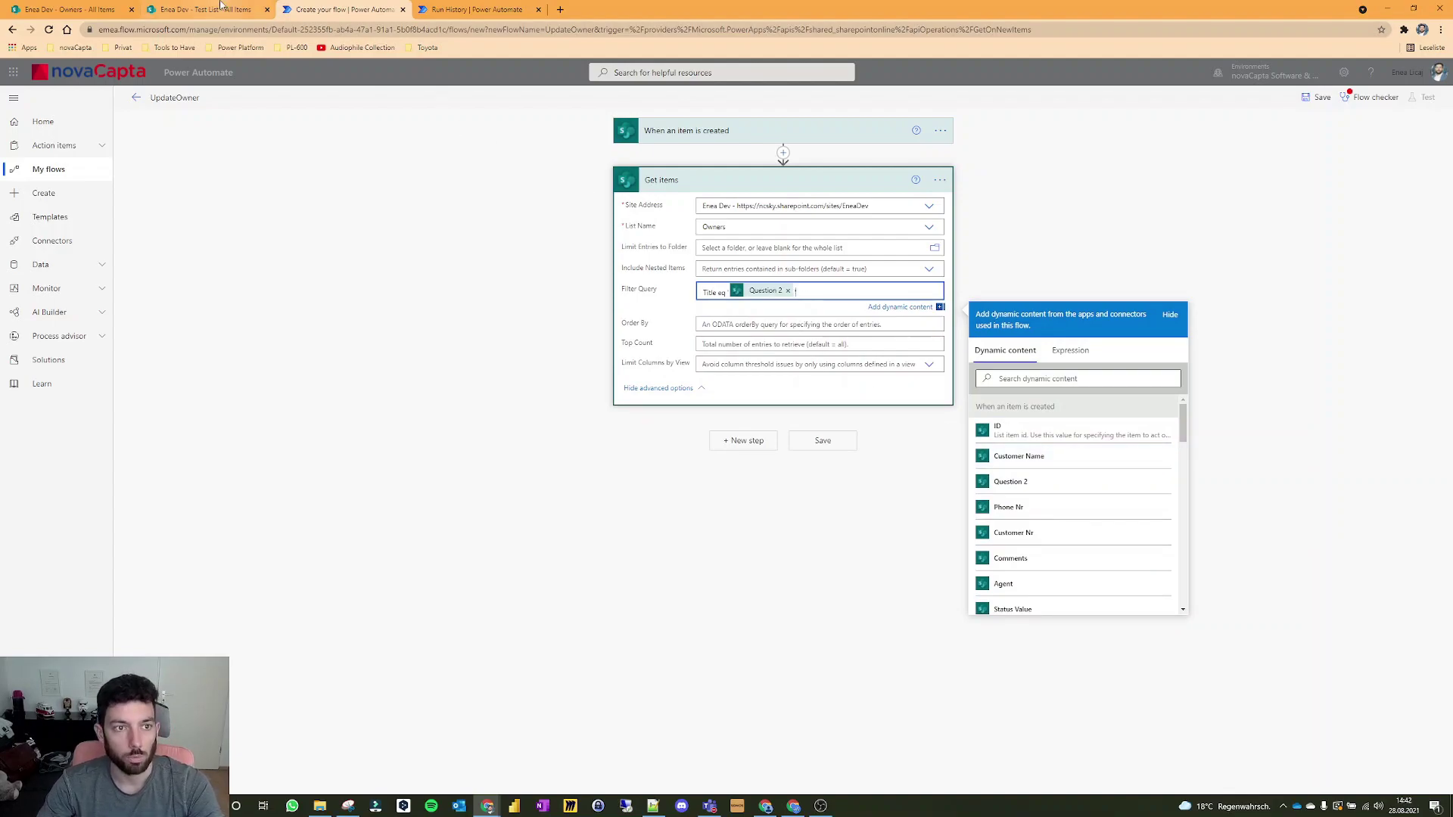
left_click(222, 8)
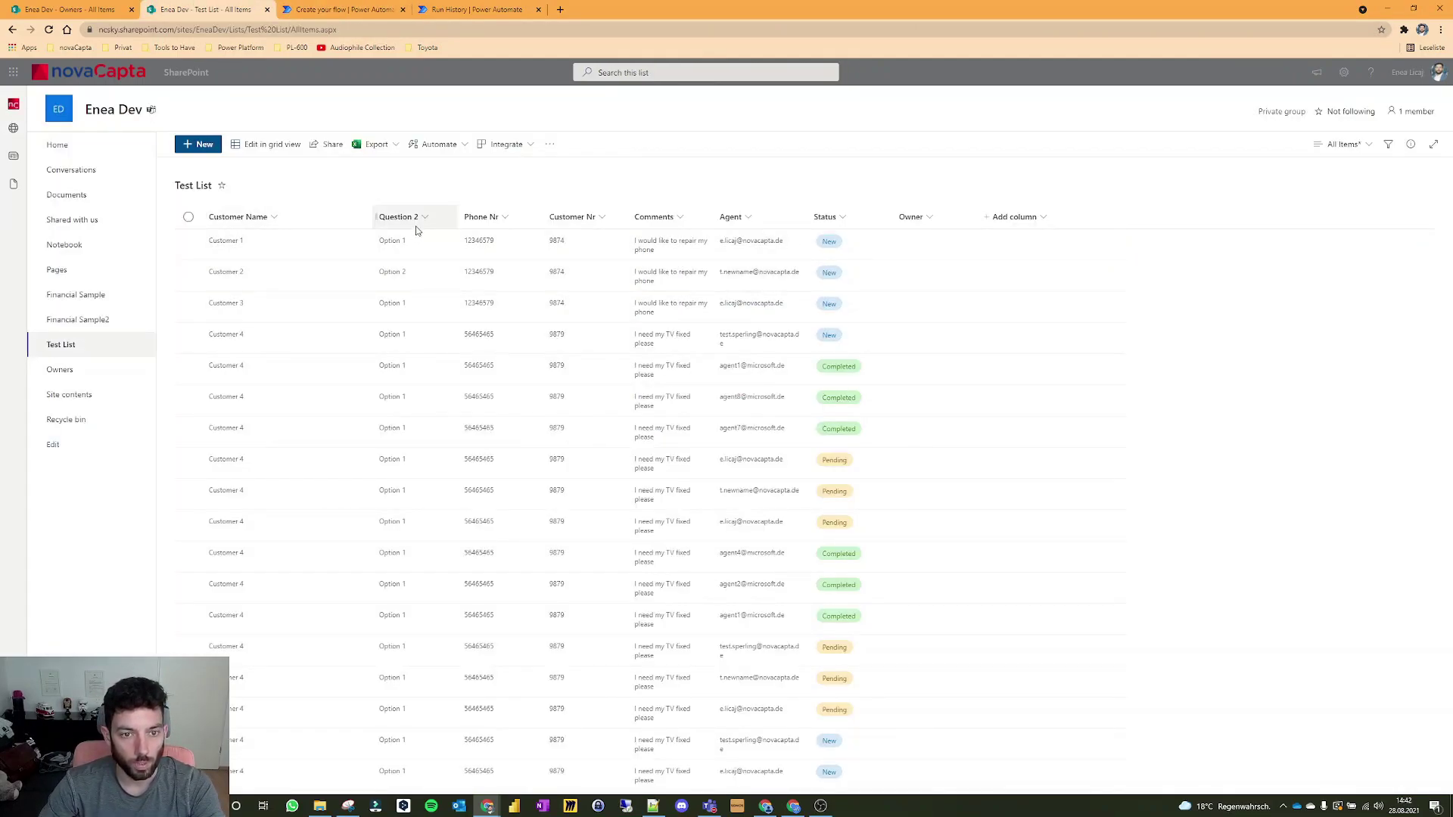
left_click(277, 242)
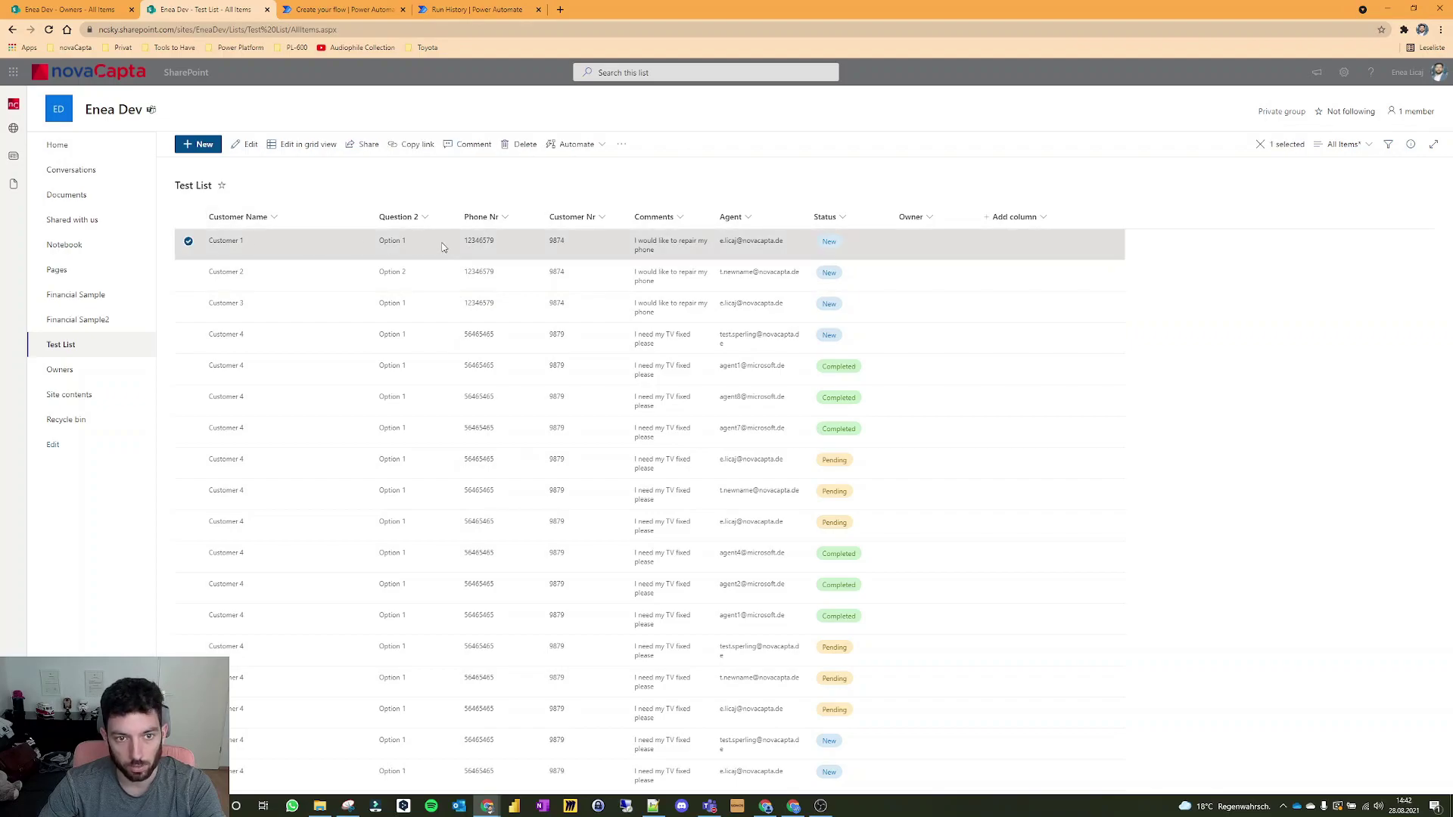
left_click(70, 9)
left_click(206, 12)
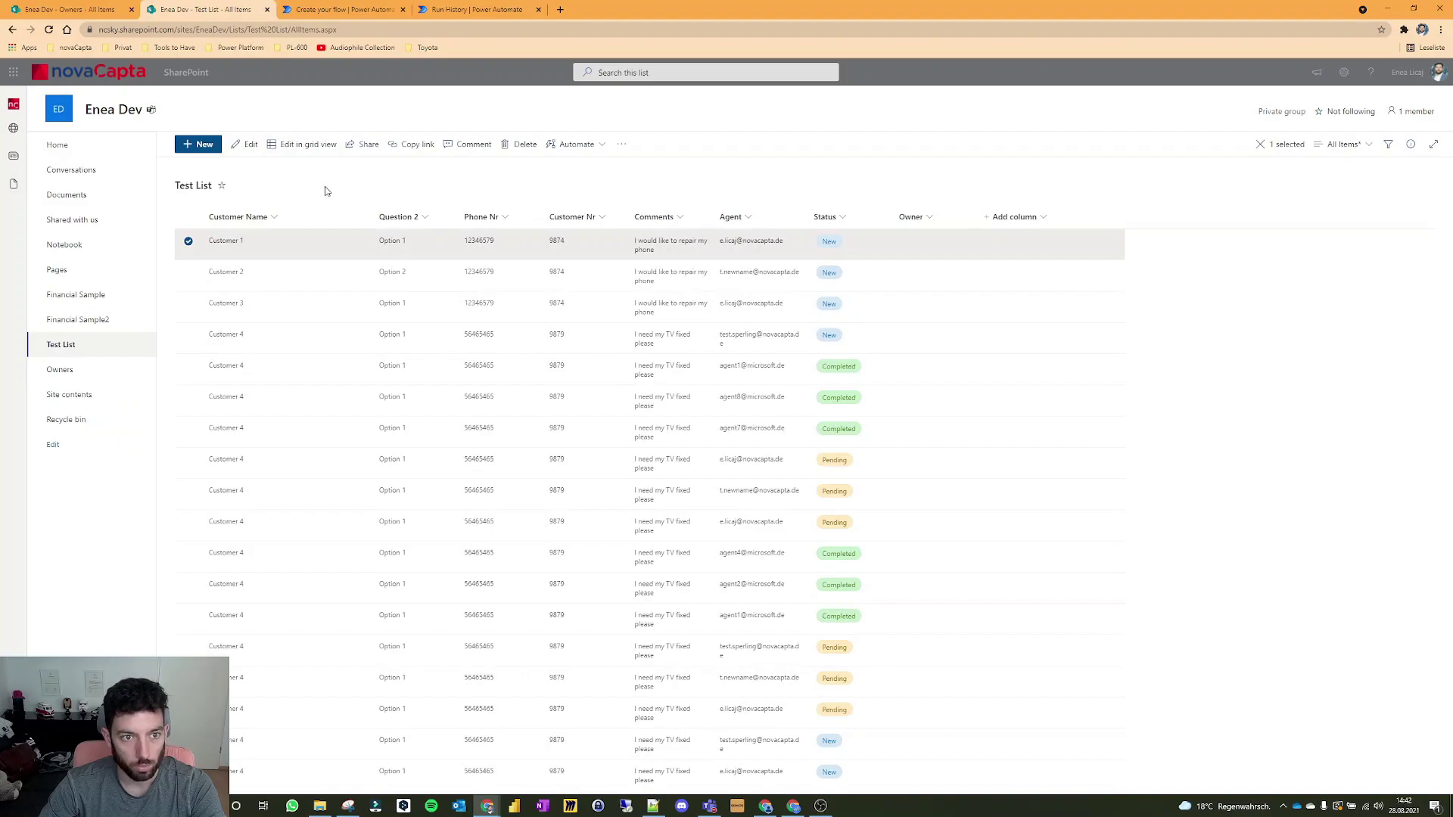
key("ctrl+shift+Tab")
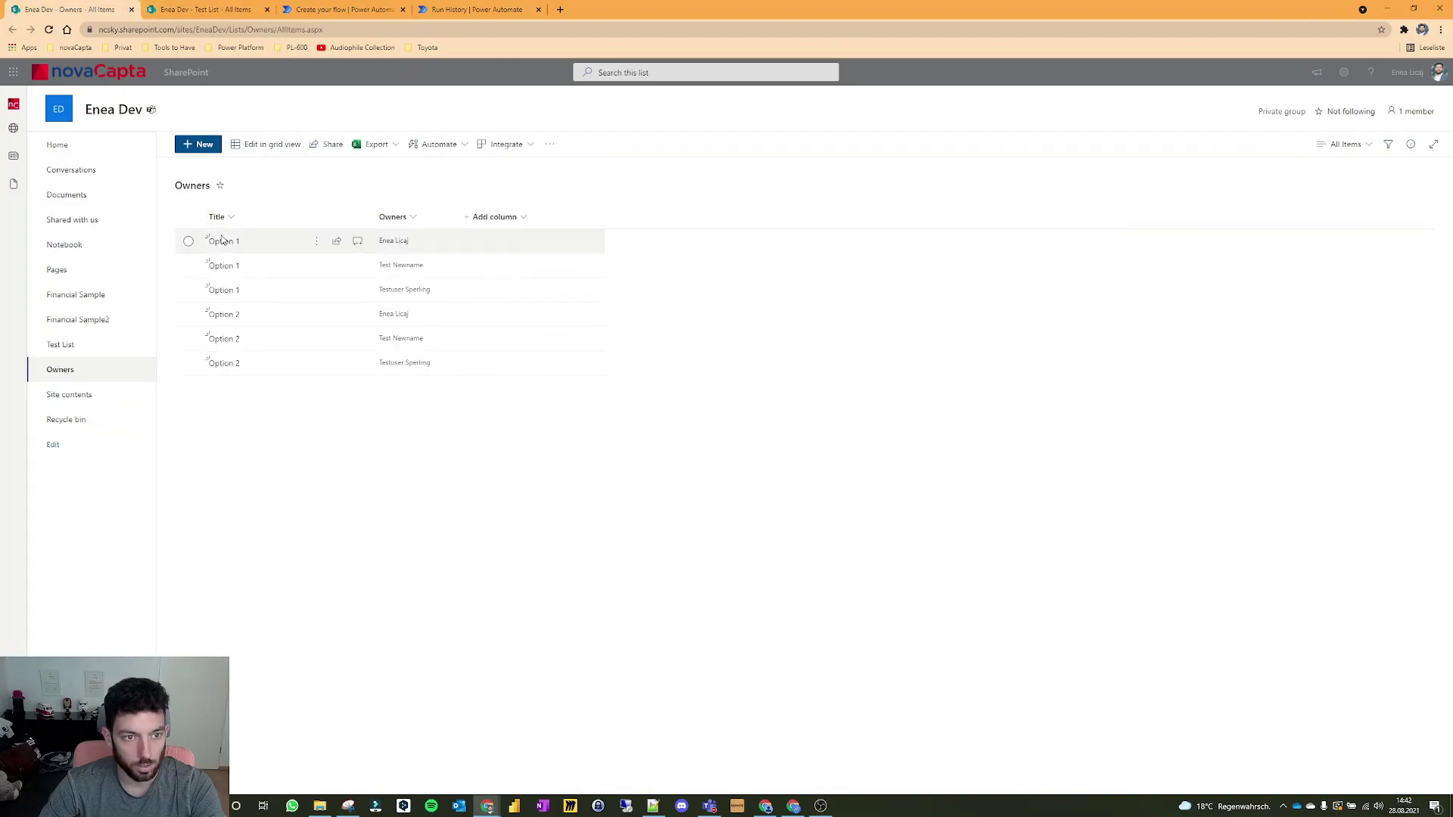
key("ctrl+Tab")
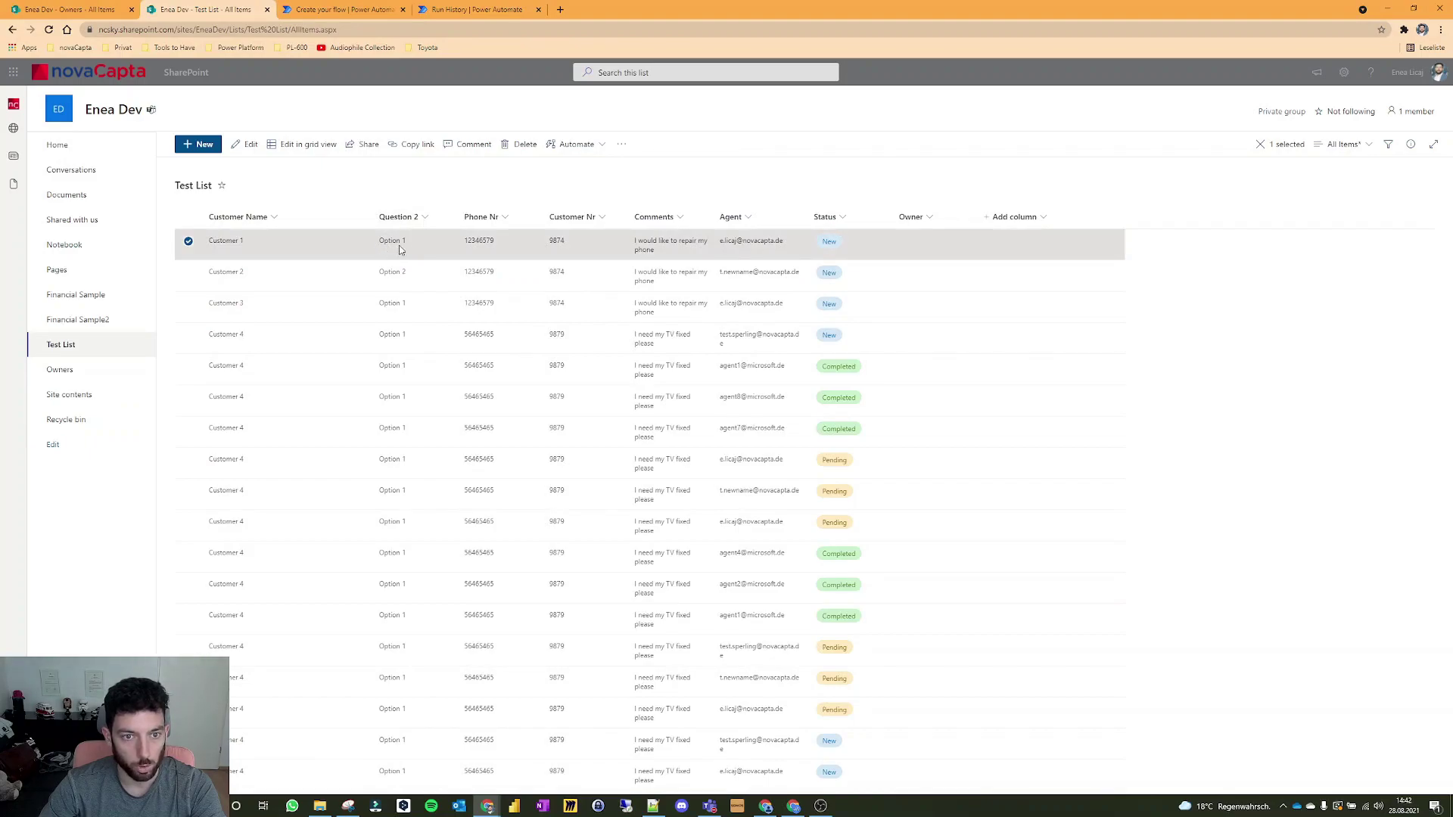
key("ctrl+shift+Tab")
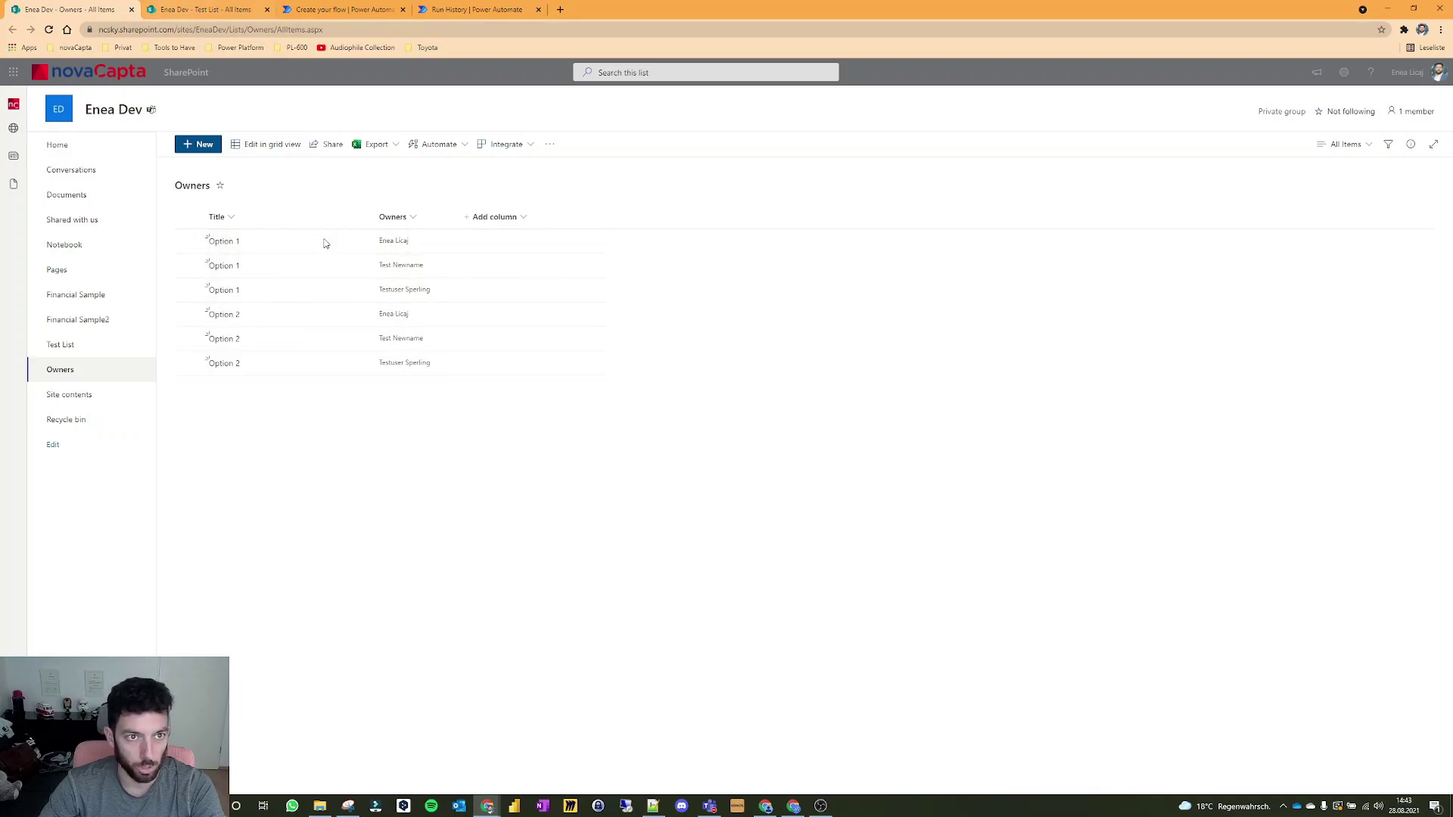
left_click(204, 9)
left_click(91, 8)
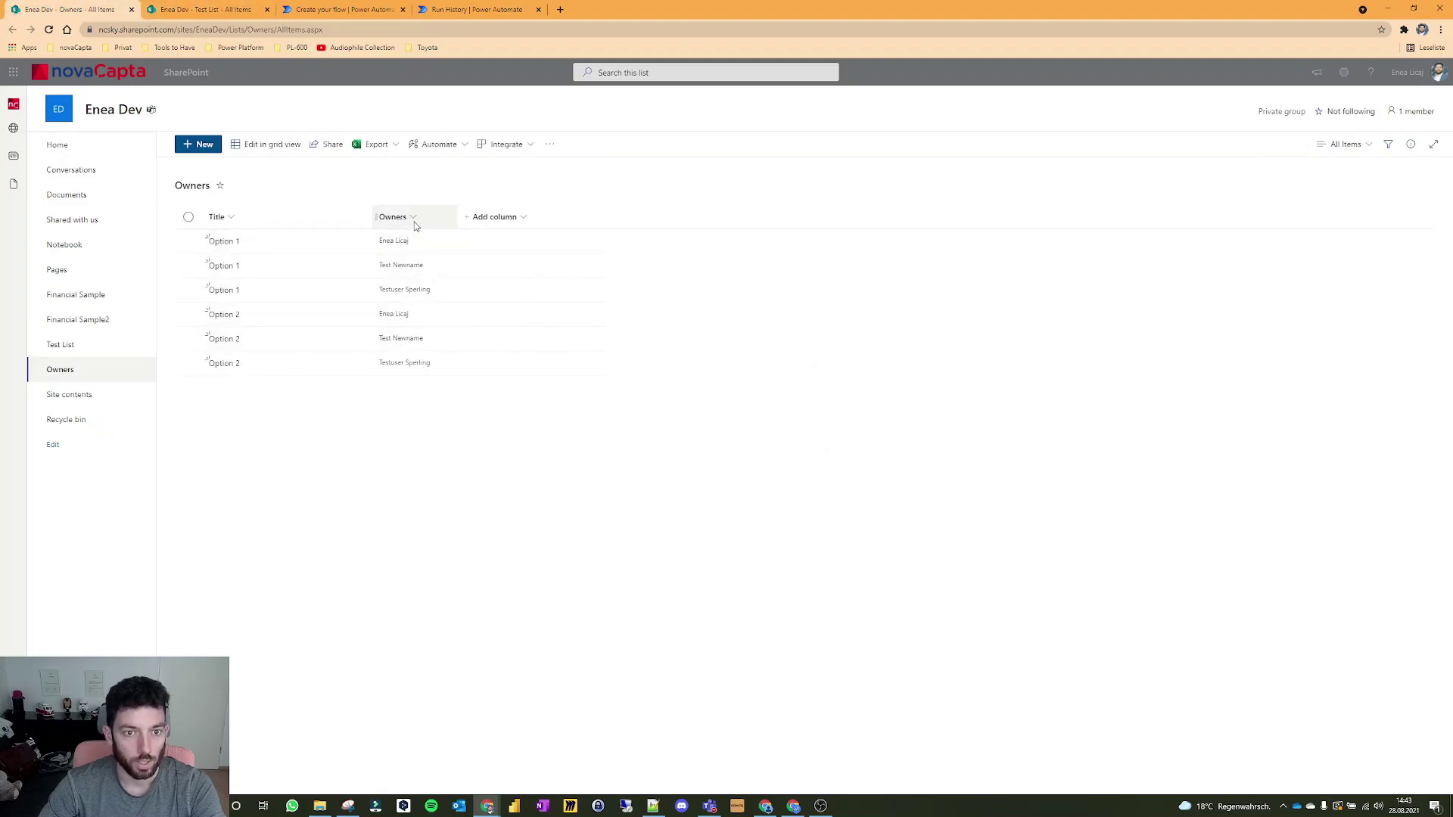
left_click(205, 10)
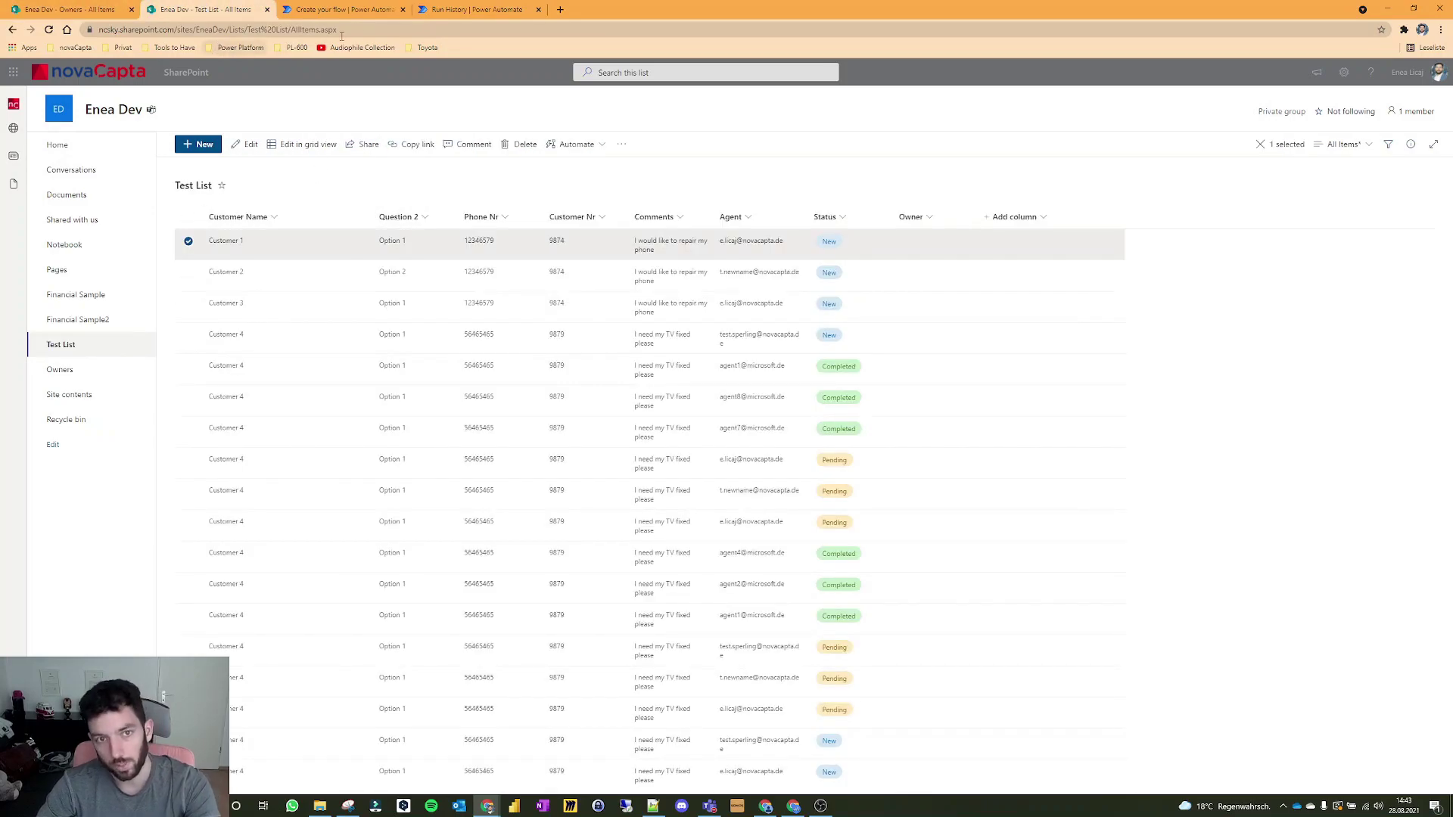
left_click(477, 9)
left_click(345, 9)
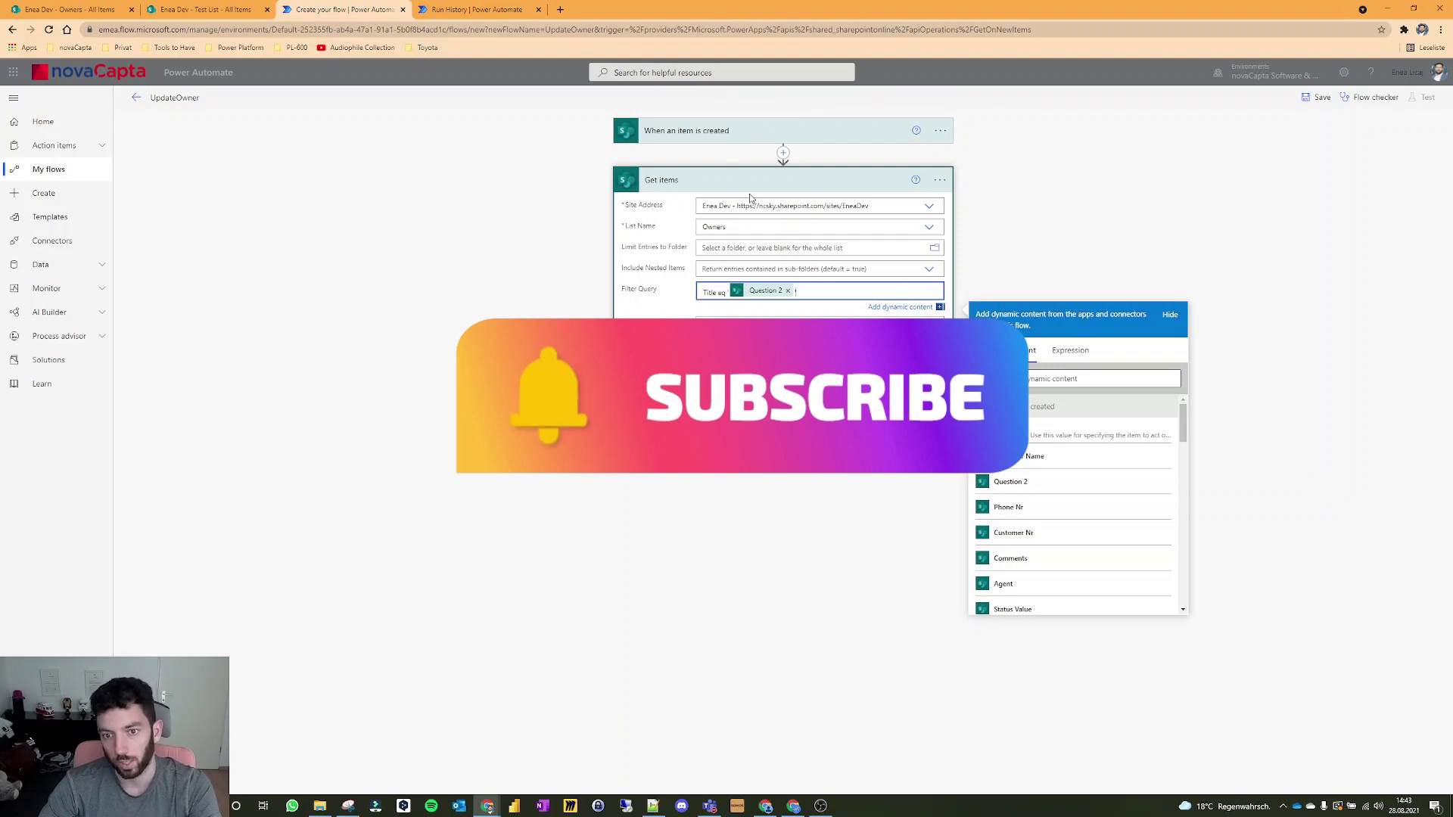
Insert an Initialize variable step before Get items declaring 'Owners' as an Array.
left_click(736, 442)
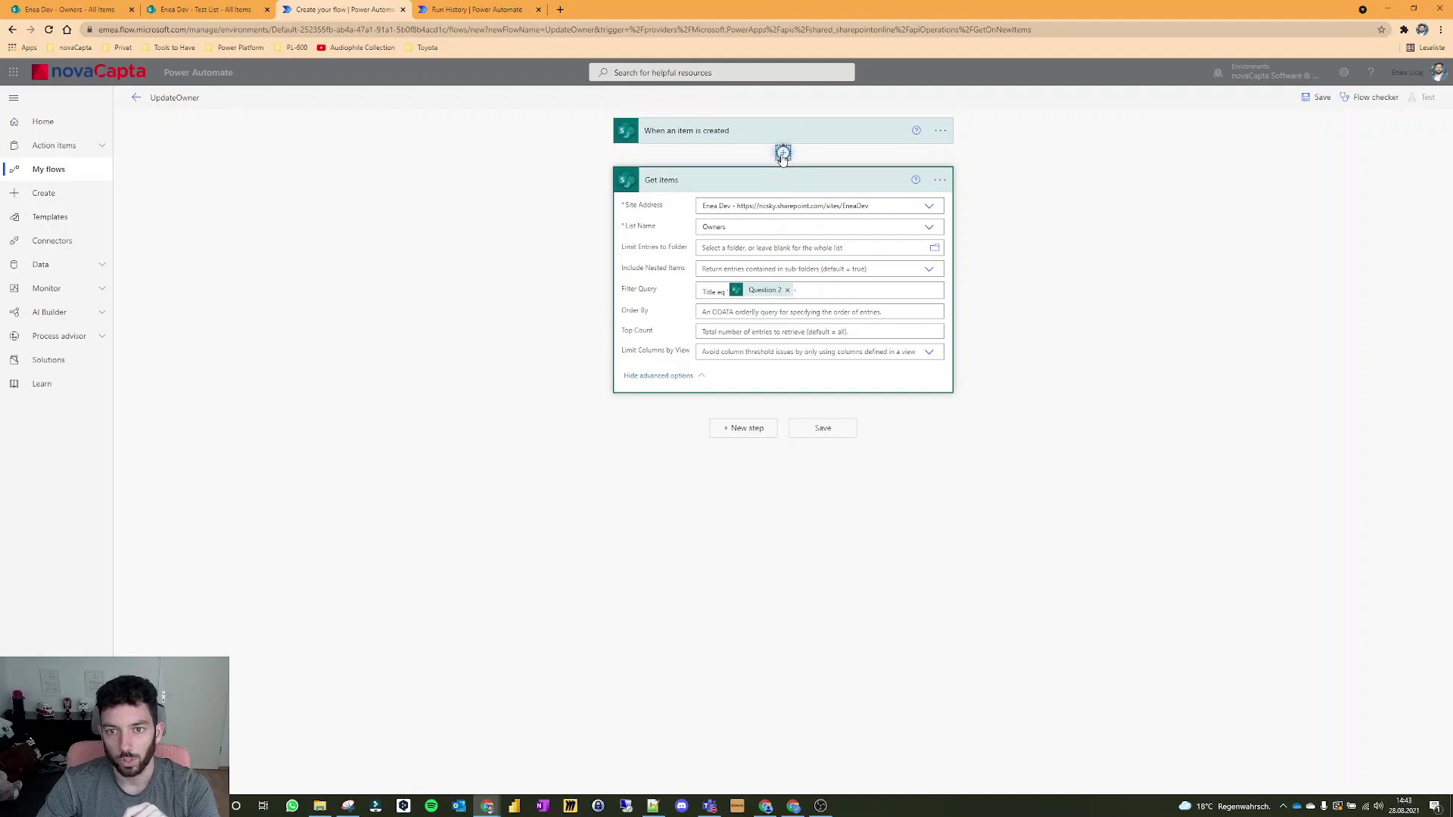
left_click(783, 153)
left_click(787, 168)
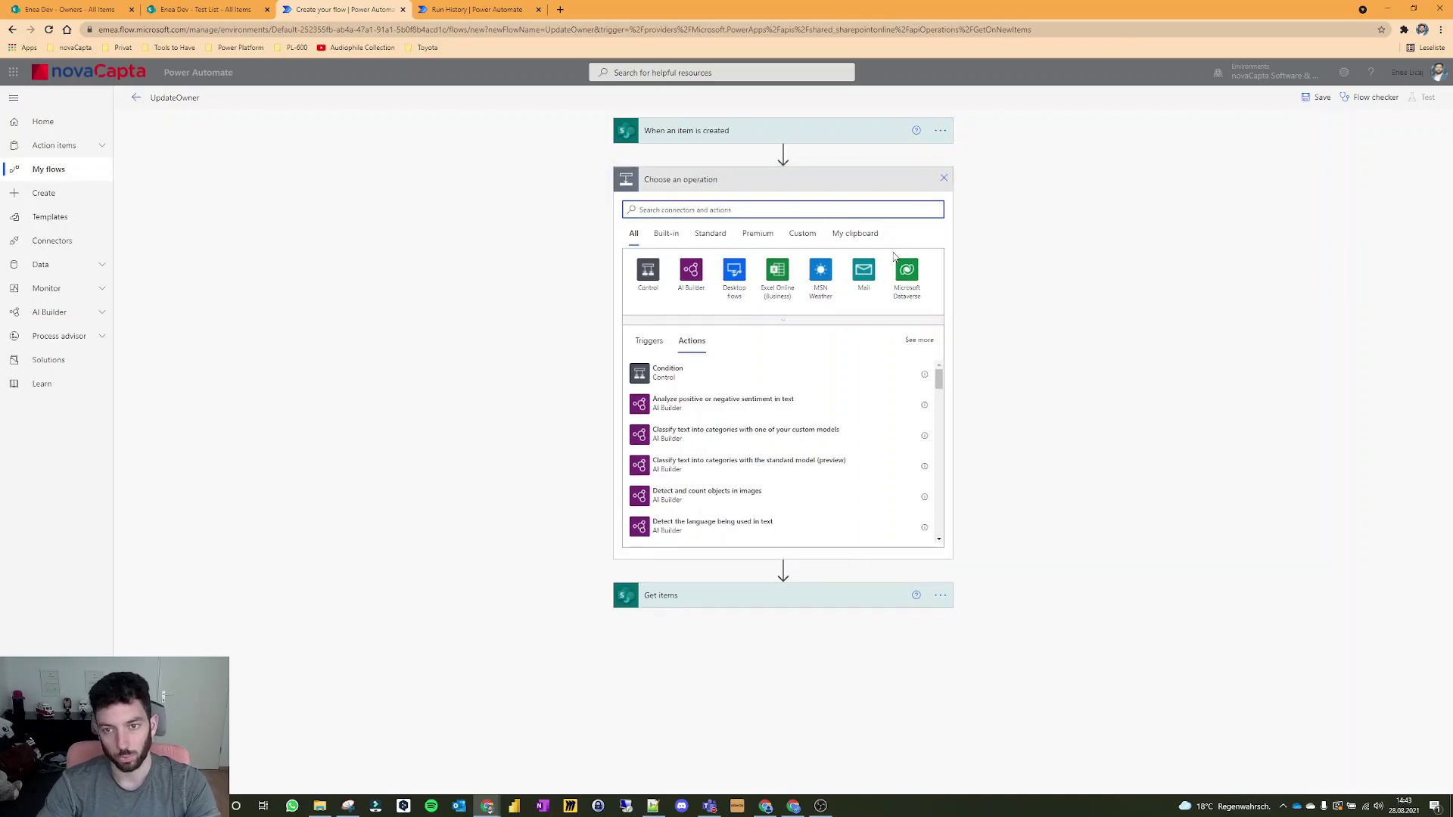
type("i")
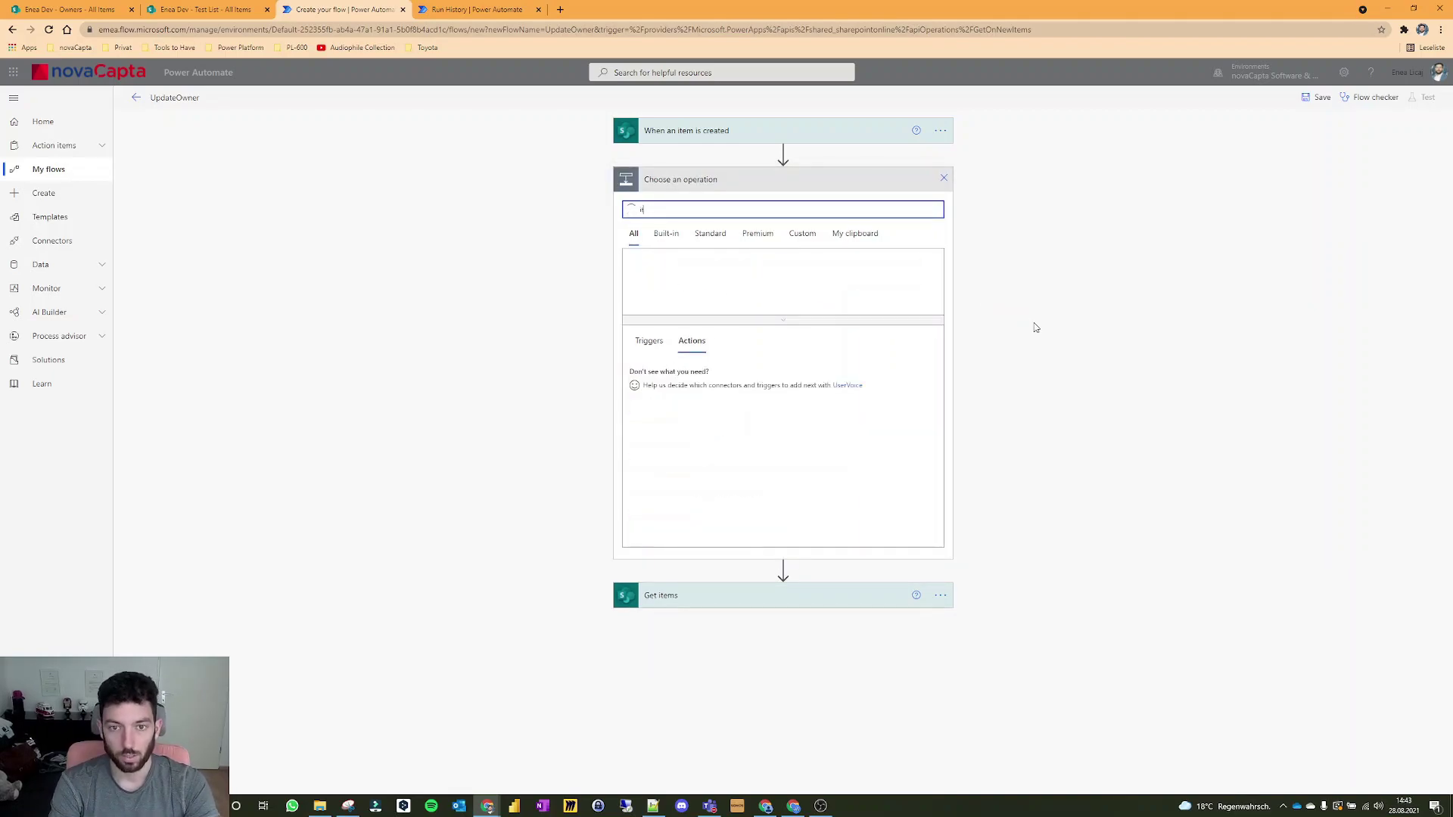
type("nitialize")
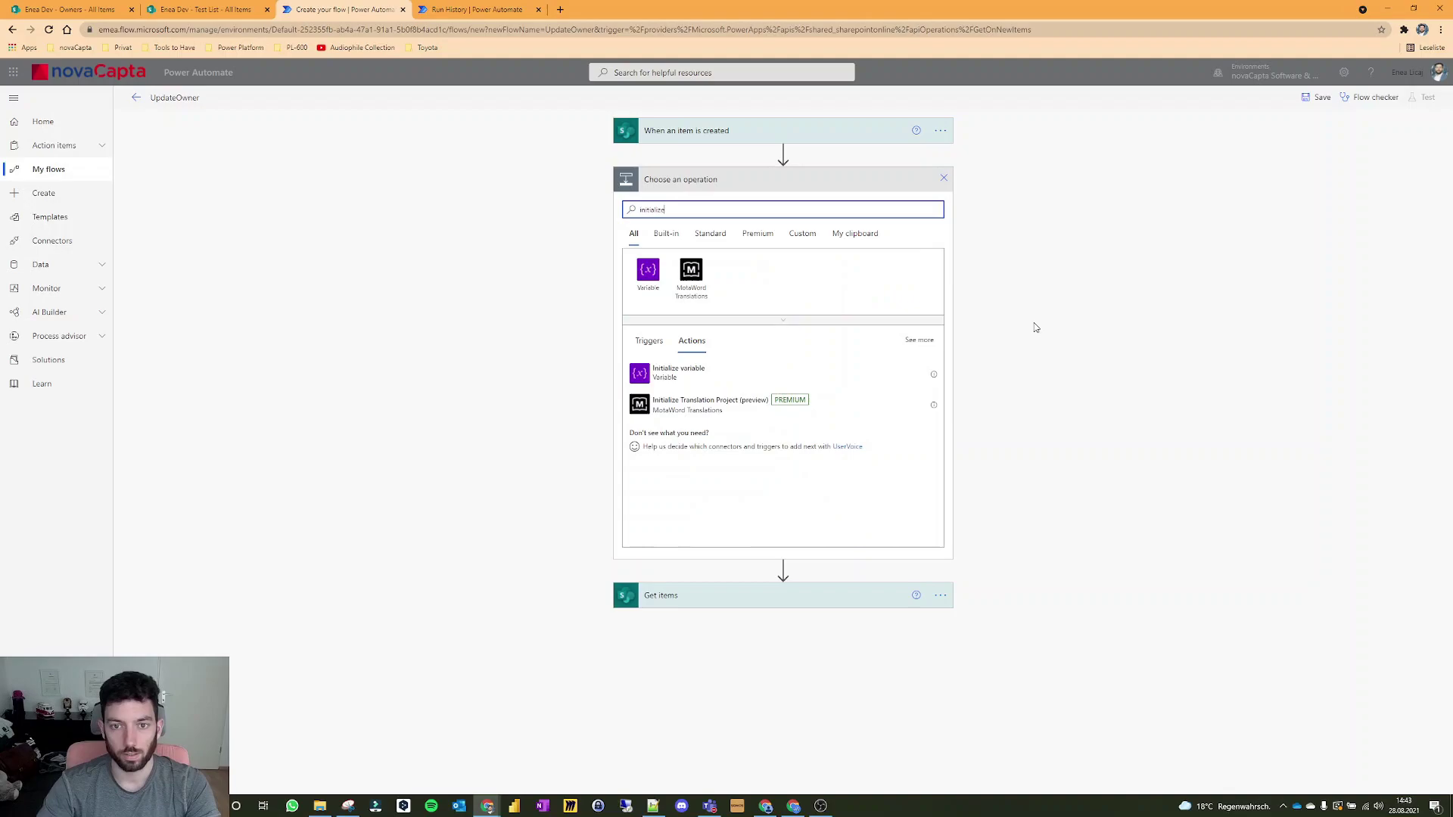
left_click(714, 379)
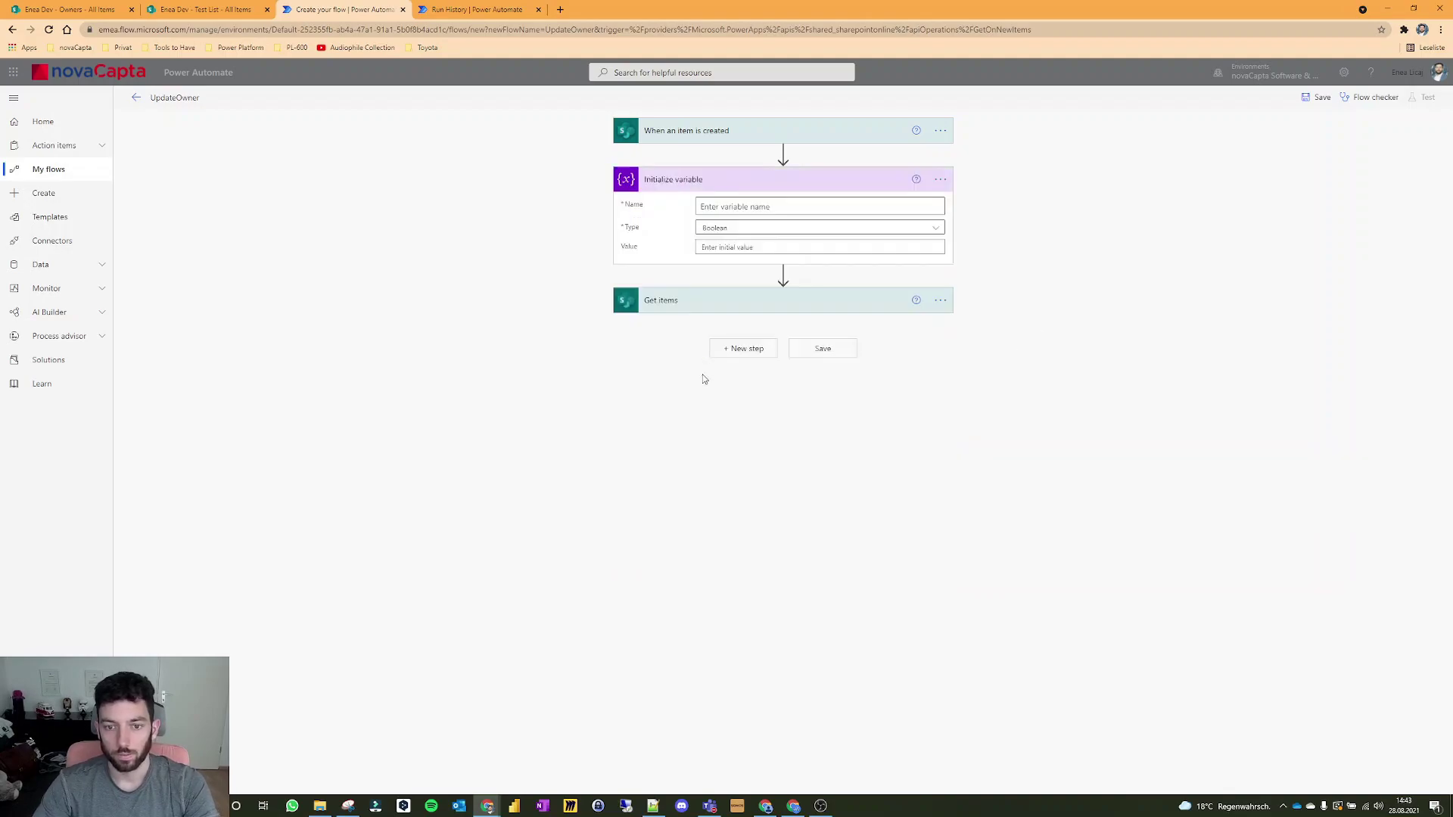
left_click(892, 214)
type("Owners")
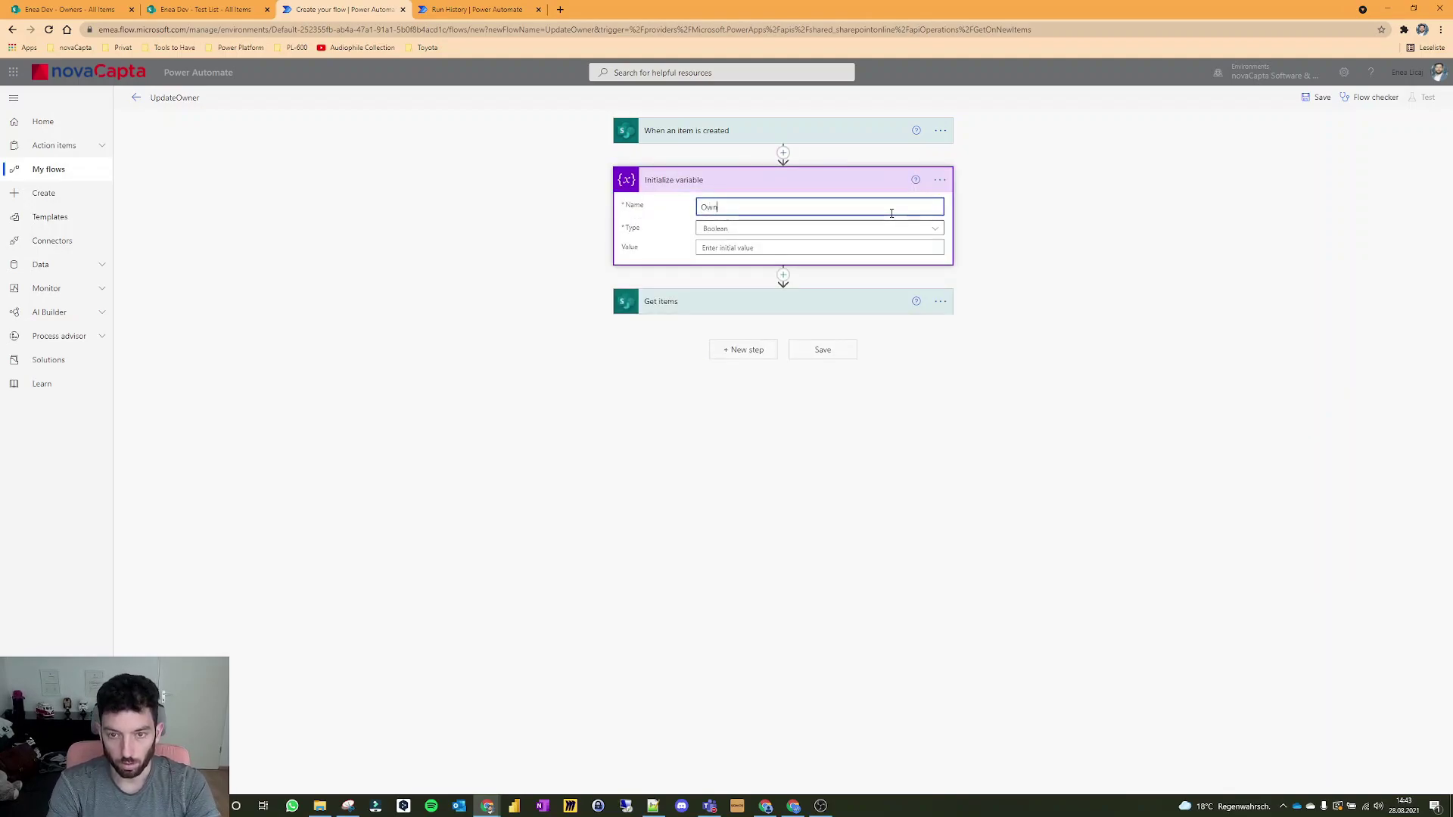
left_click(902, 230)
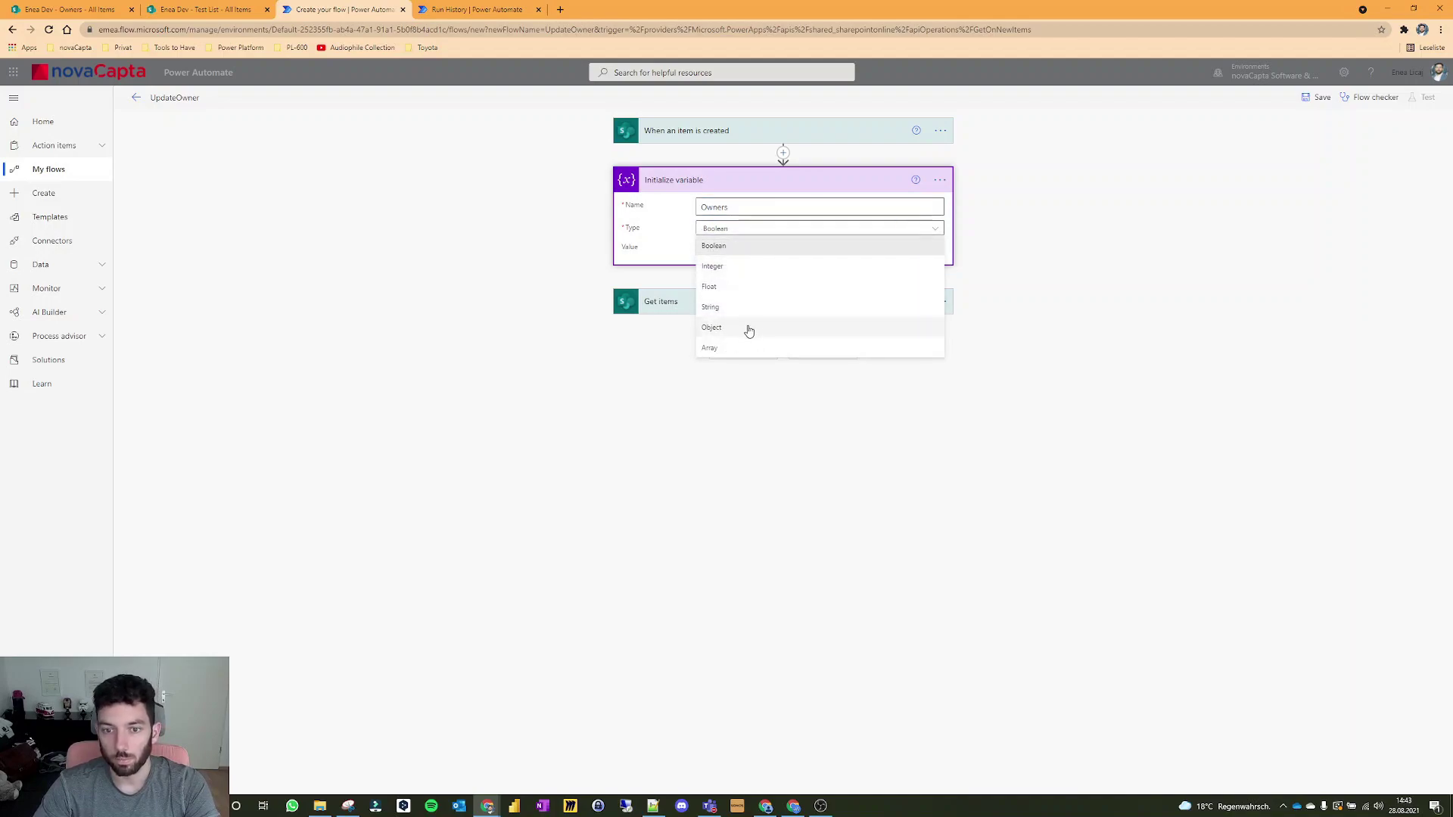
left_click(733, 347)
left_click(738, 349)
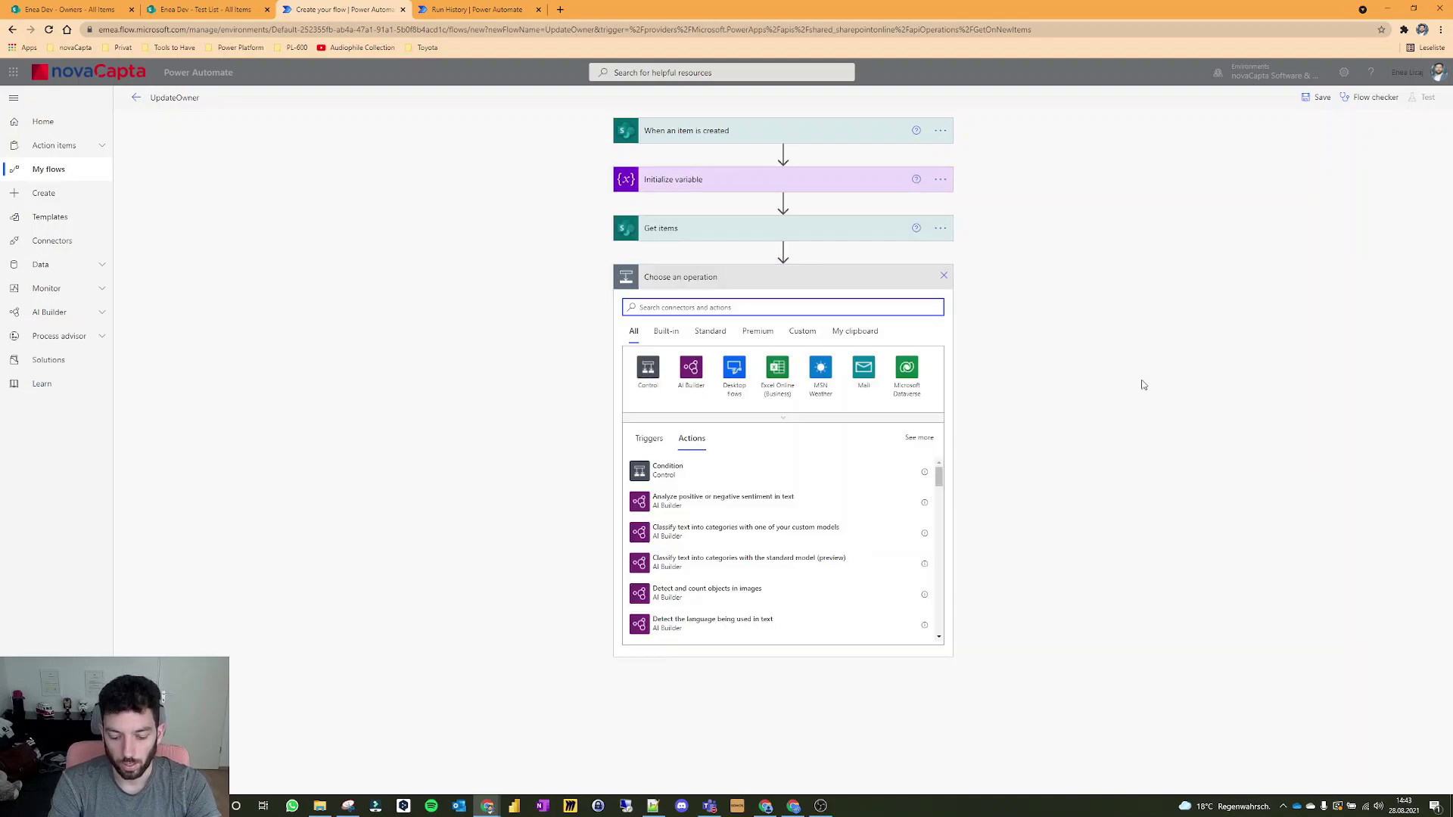
Add Append to array variable, appending each item's Owners Email to the Owners variable.
type("appe")
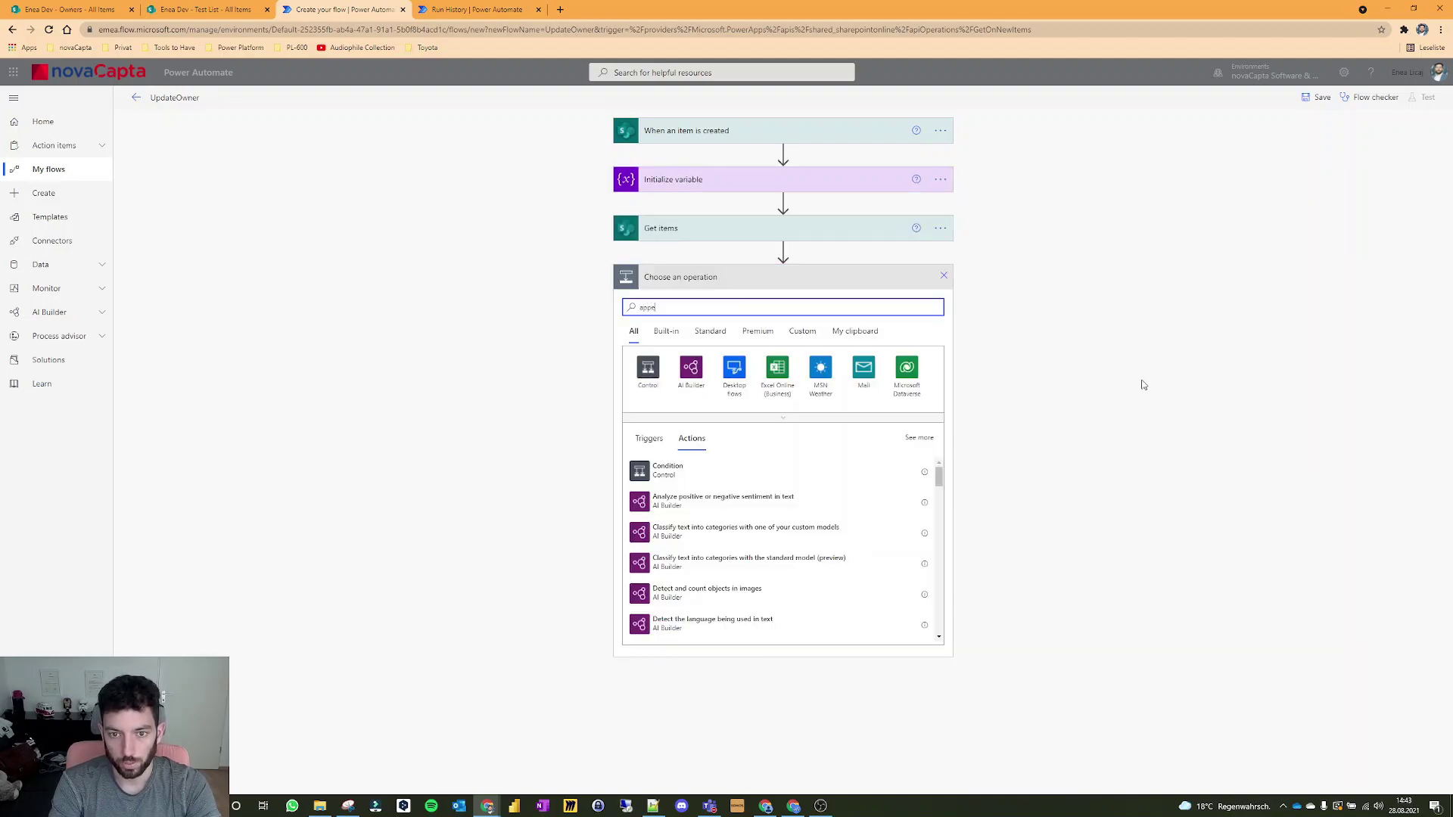
type("nd")
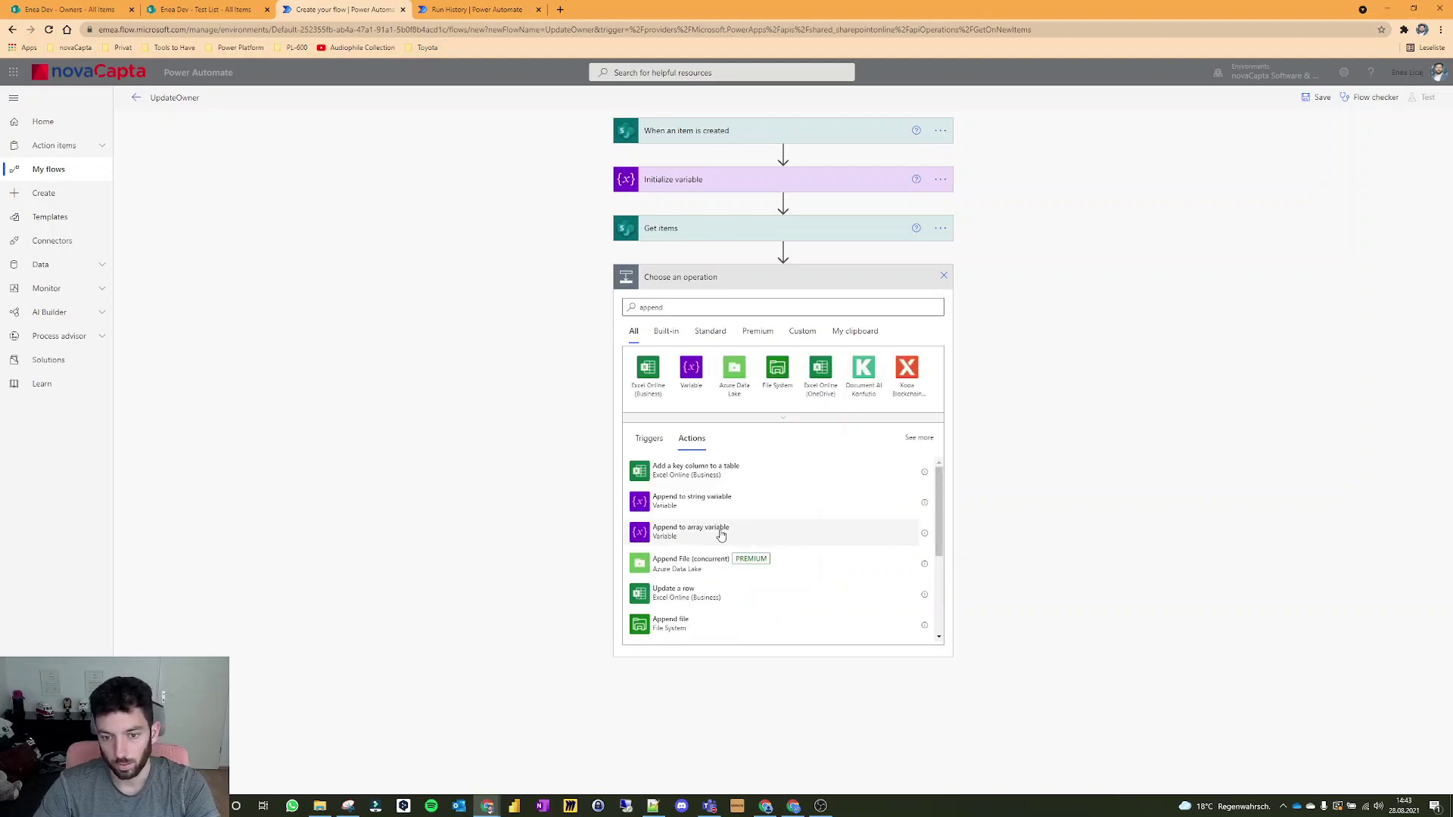
left_click(722, 535)
left_click(772, 303)
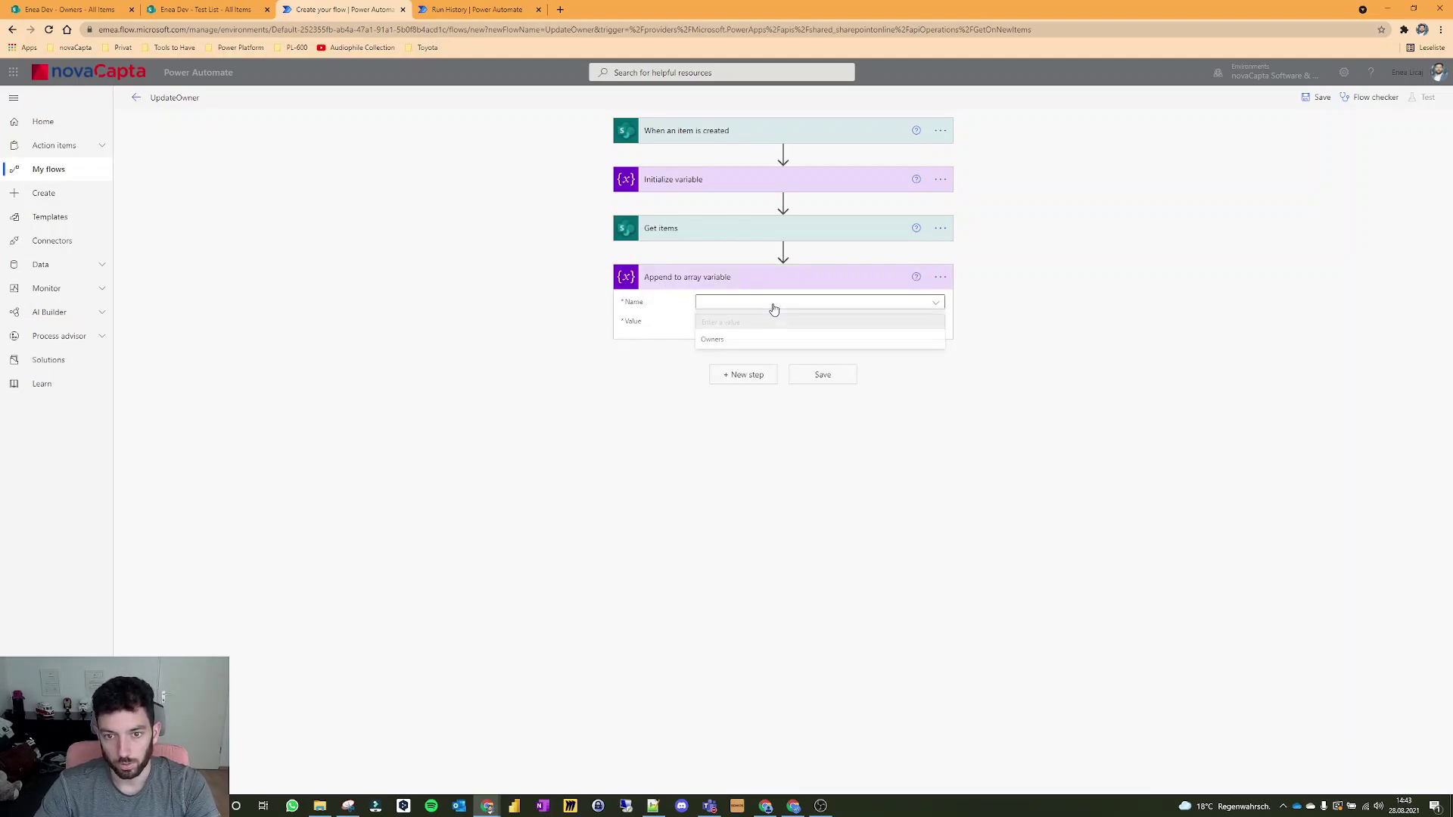
left_click(720, 339)
left_click(719, 323)
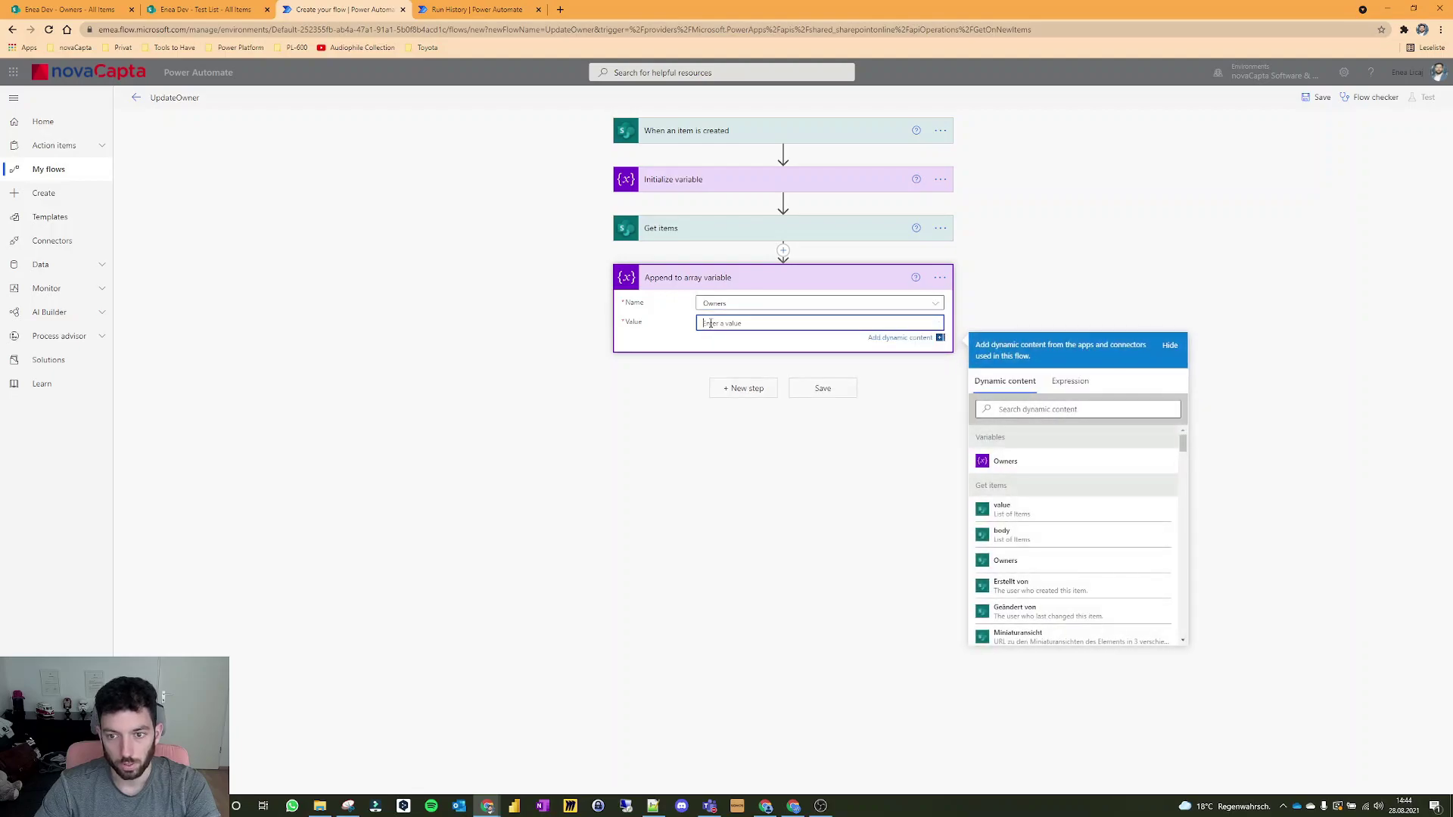
scroll(1038, 550, "down", 3)
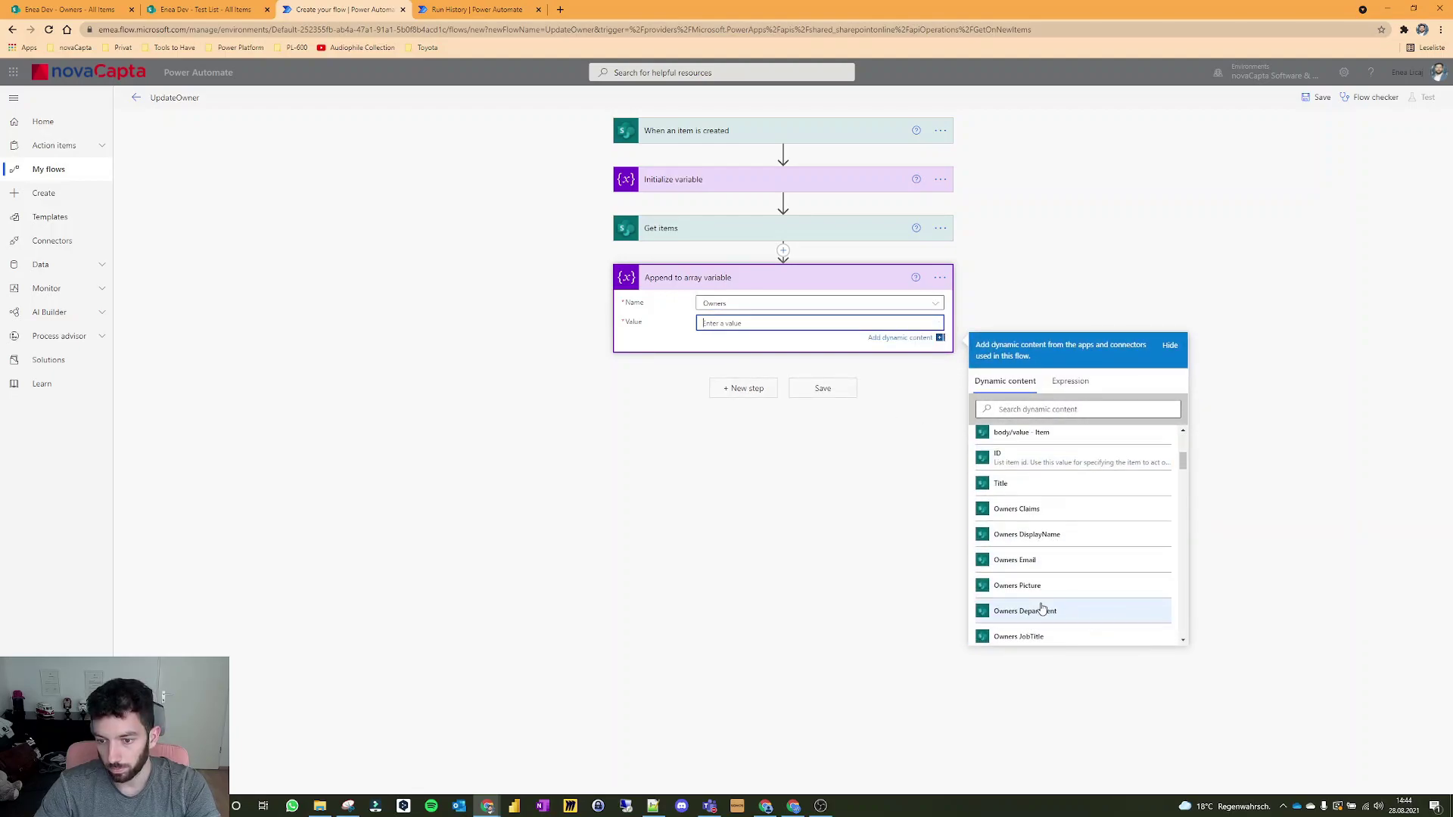
scroll(1052, 575, "down", 1)
left_click(1034, 519)
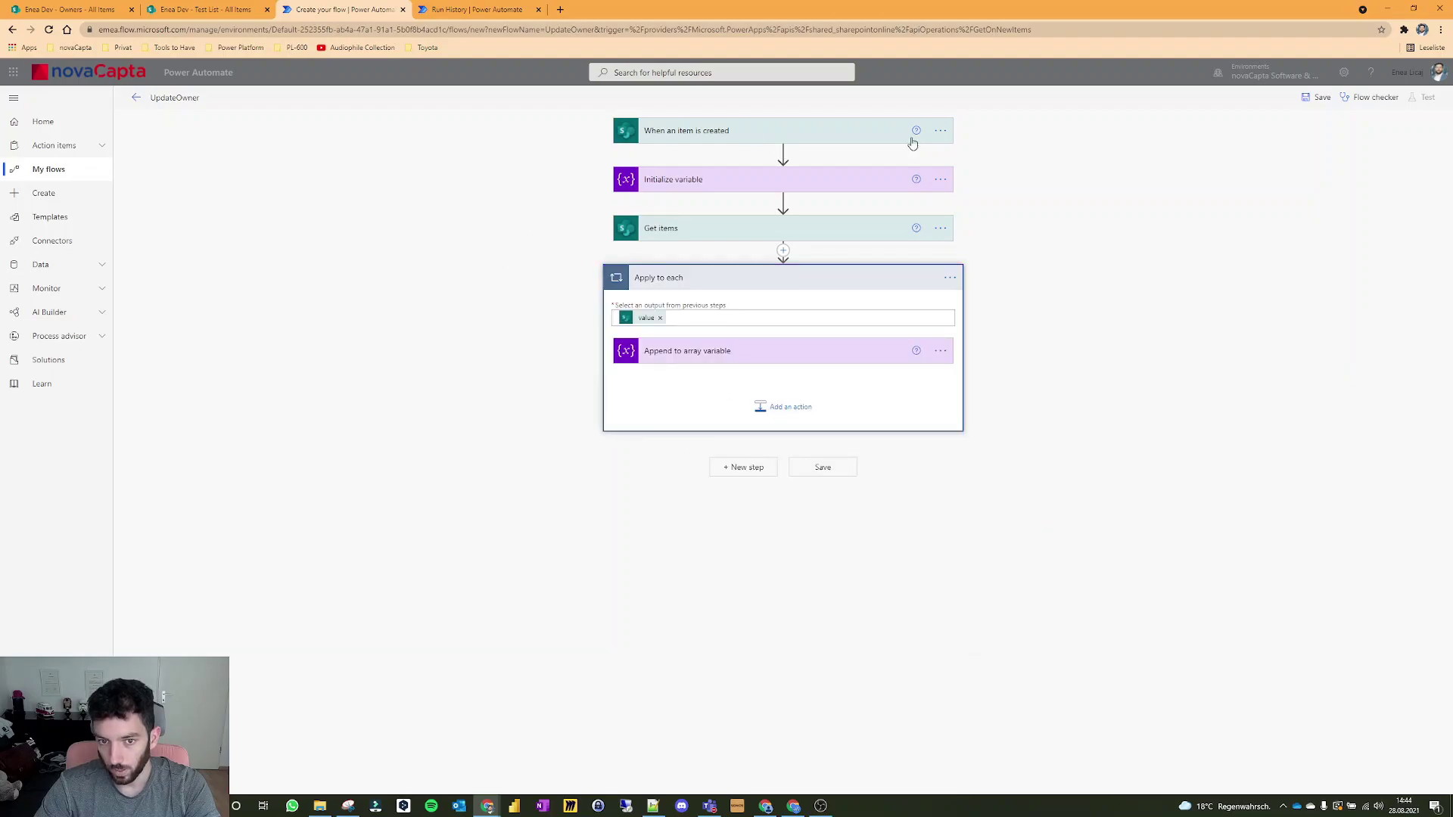
left_click(202, 9)
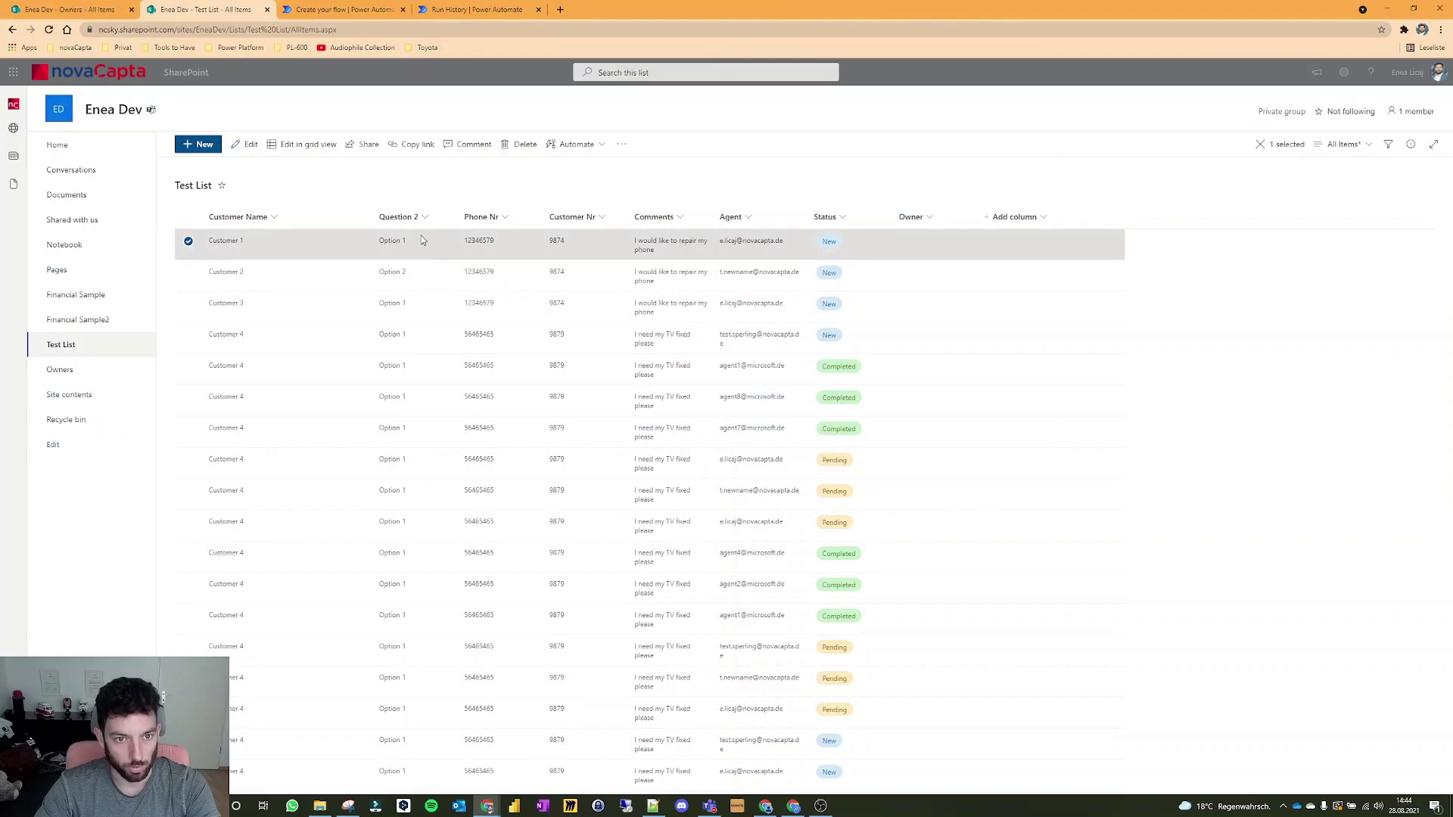
Look over the Owners list and Test List items, then go back to the UpdateOwner editor.
left_click(68, 9)
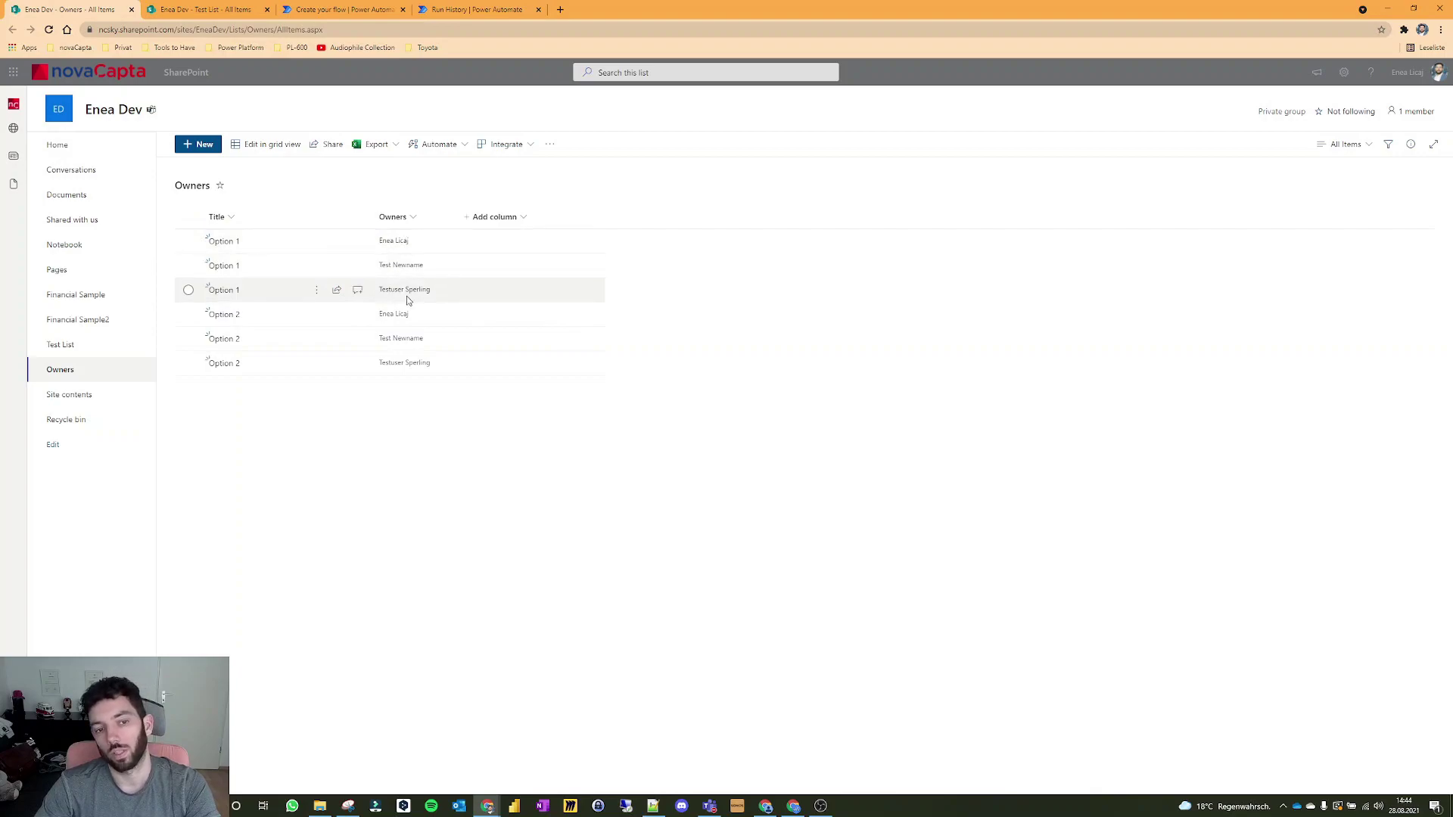
mouse_move(401, 248)
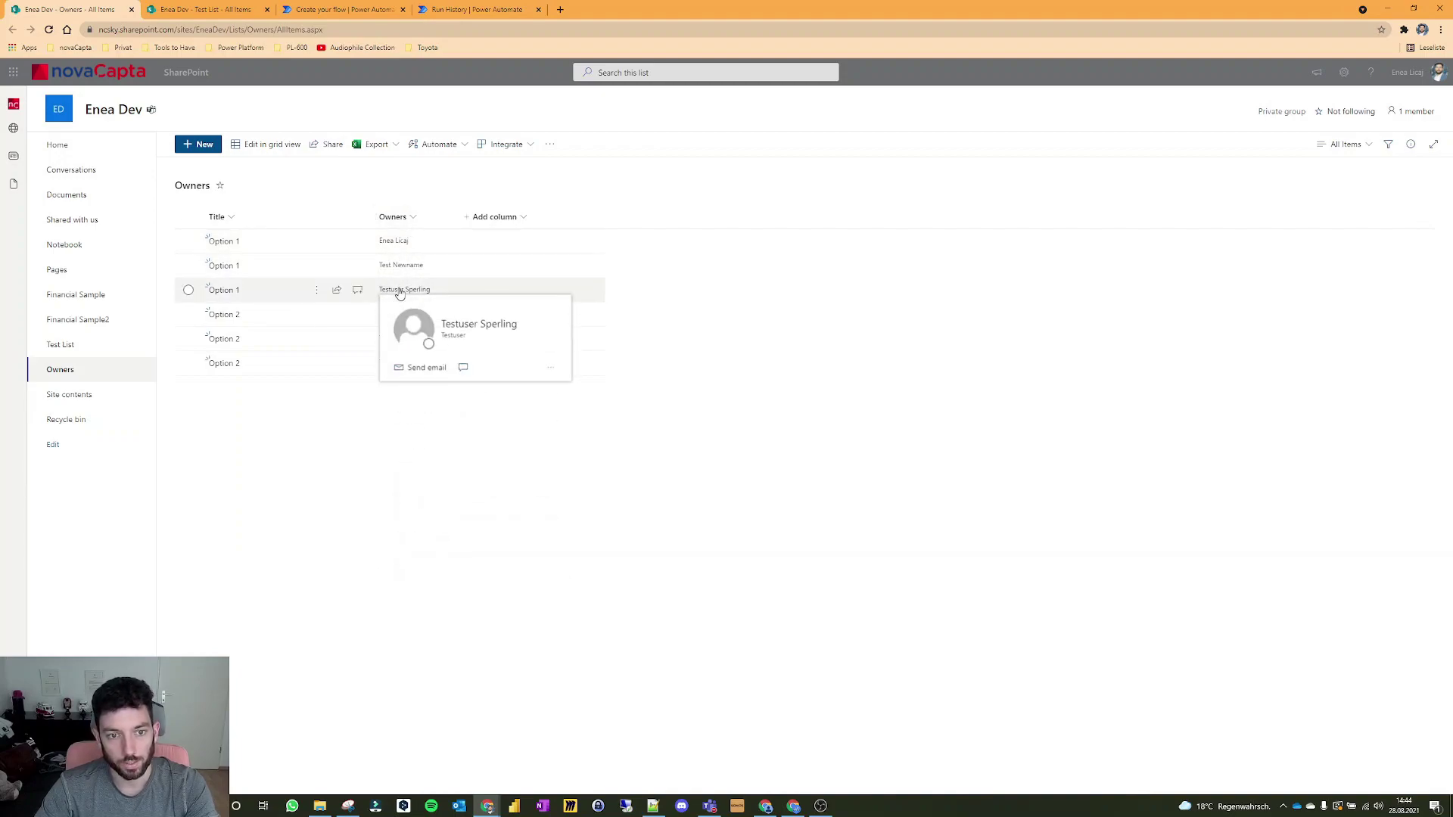
left_click(228, 15)
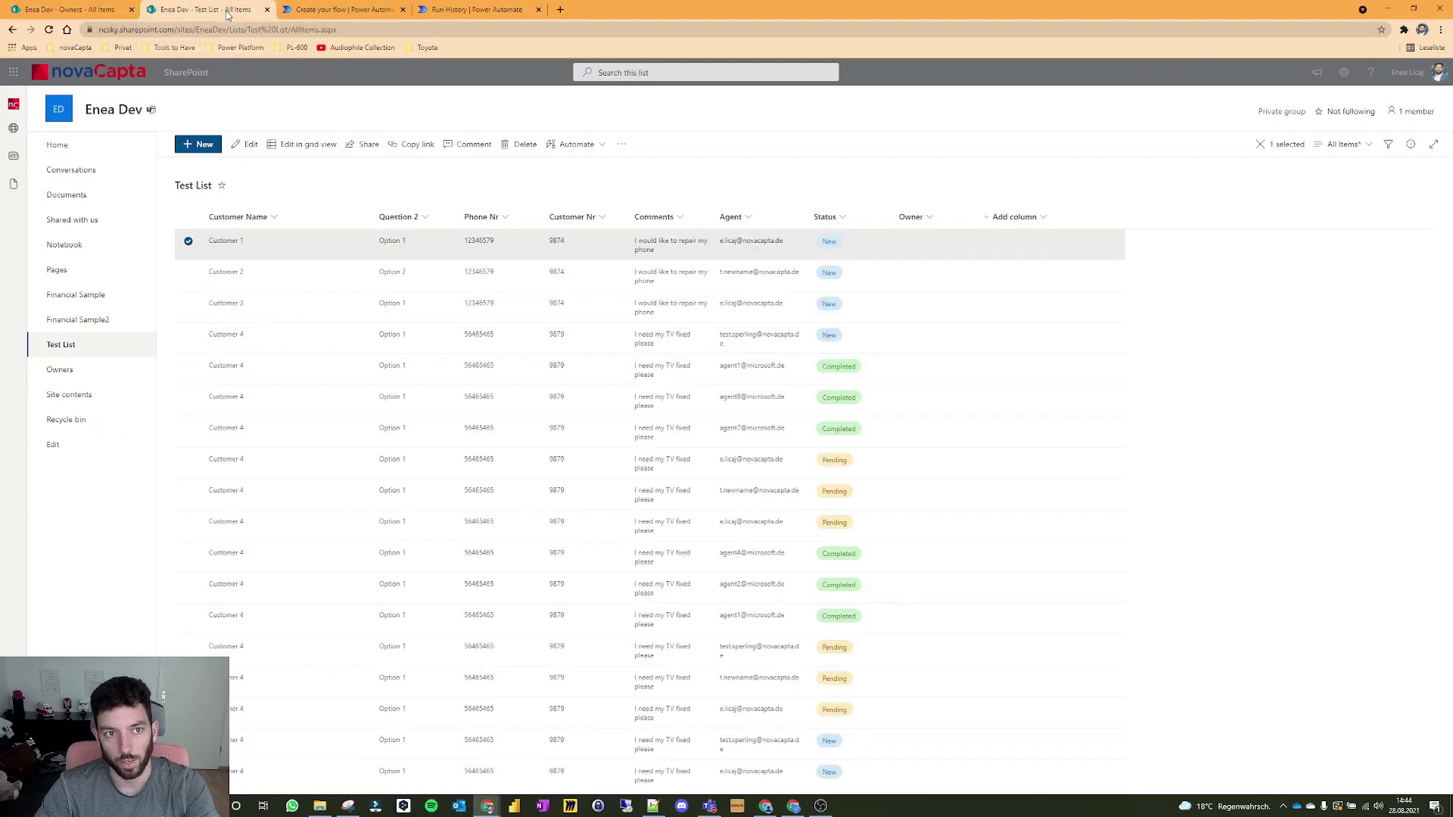
left_click(341, 9)
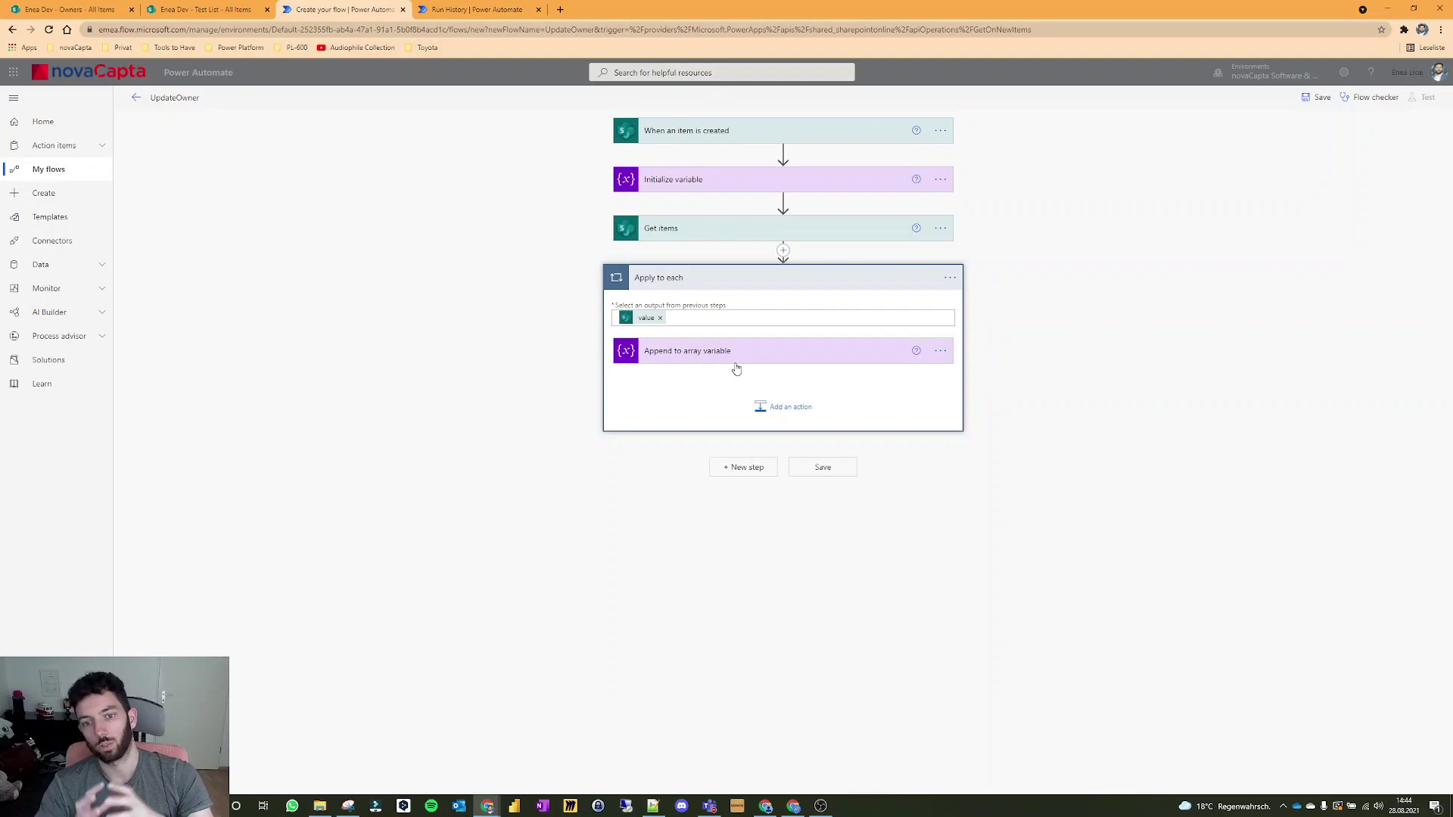
Add a Compose step whose input is the Owners variable.
left_click(767, 473)
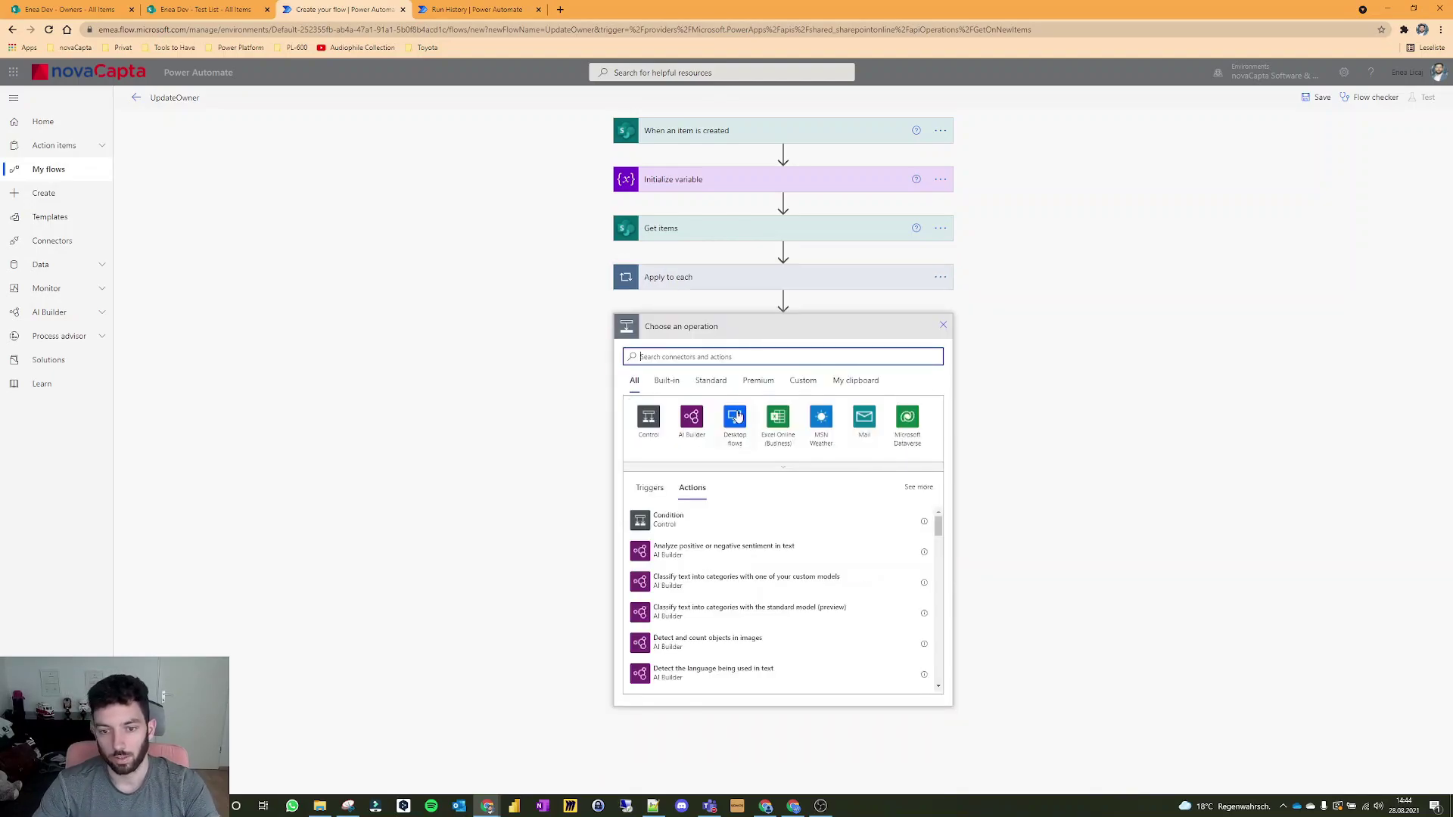
type("compose")
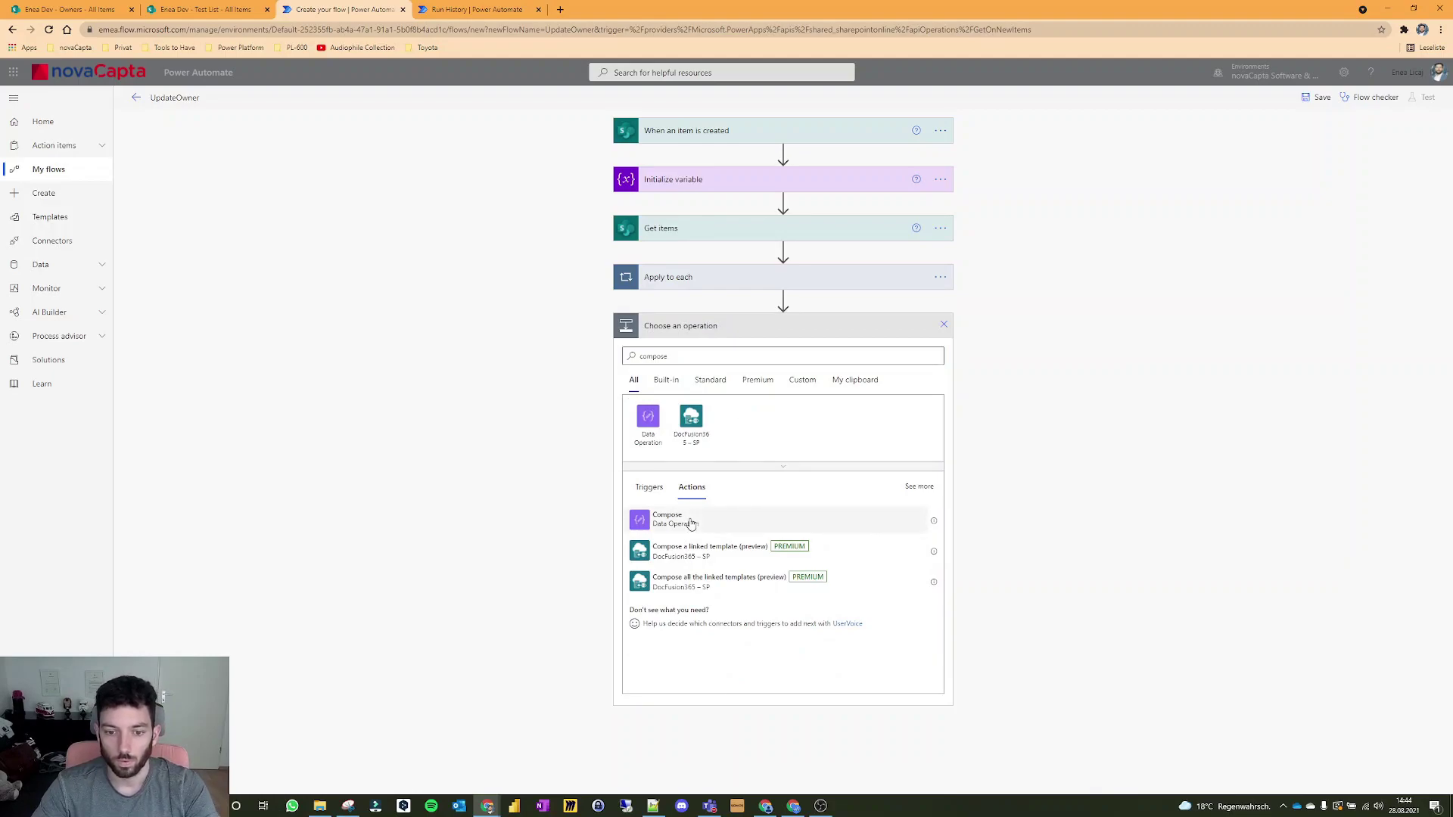
left_click(688, 521)
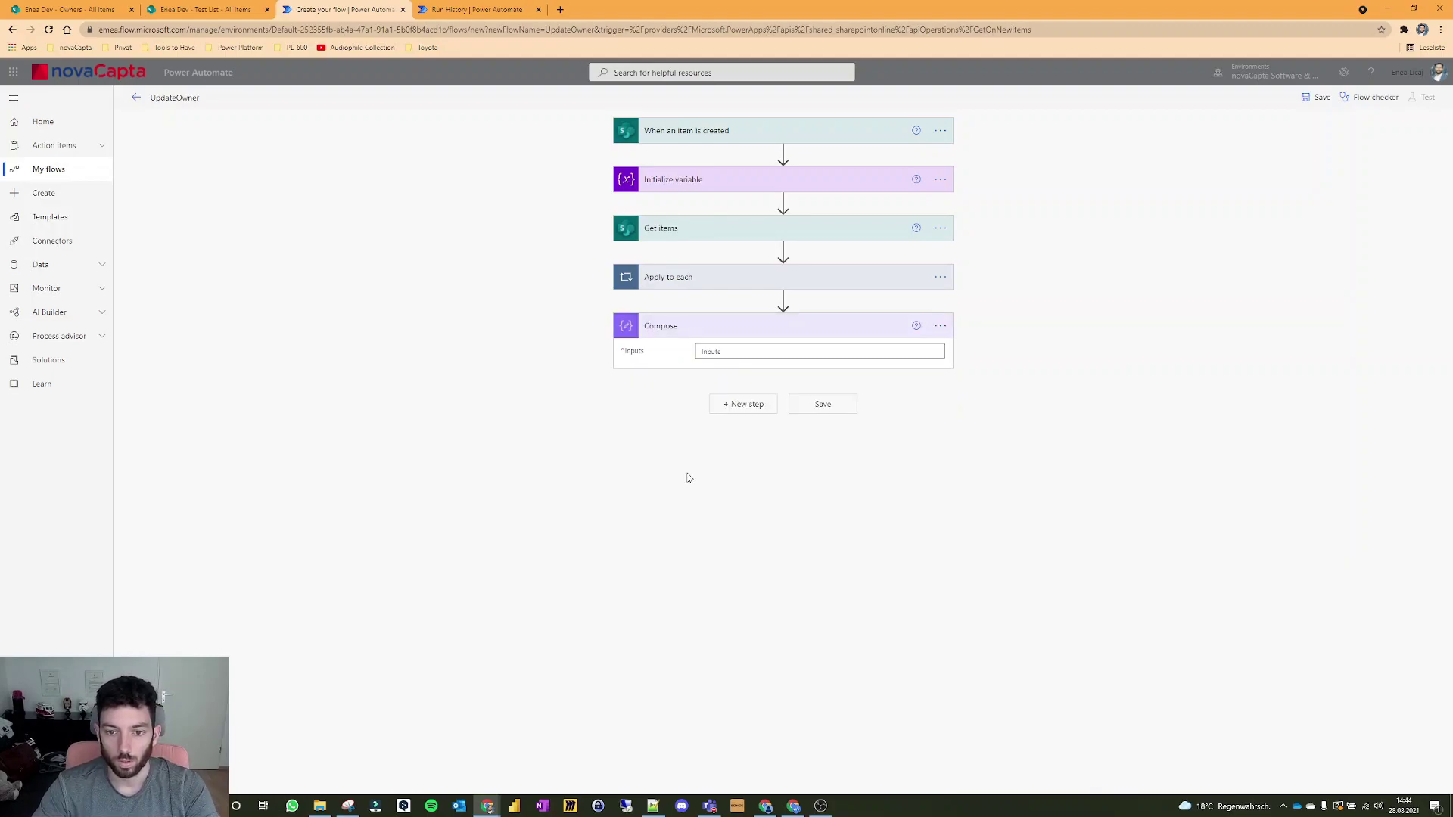
left_click(744, 349)
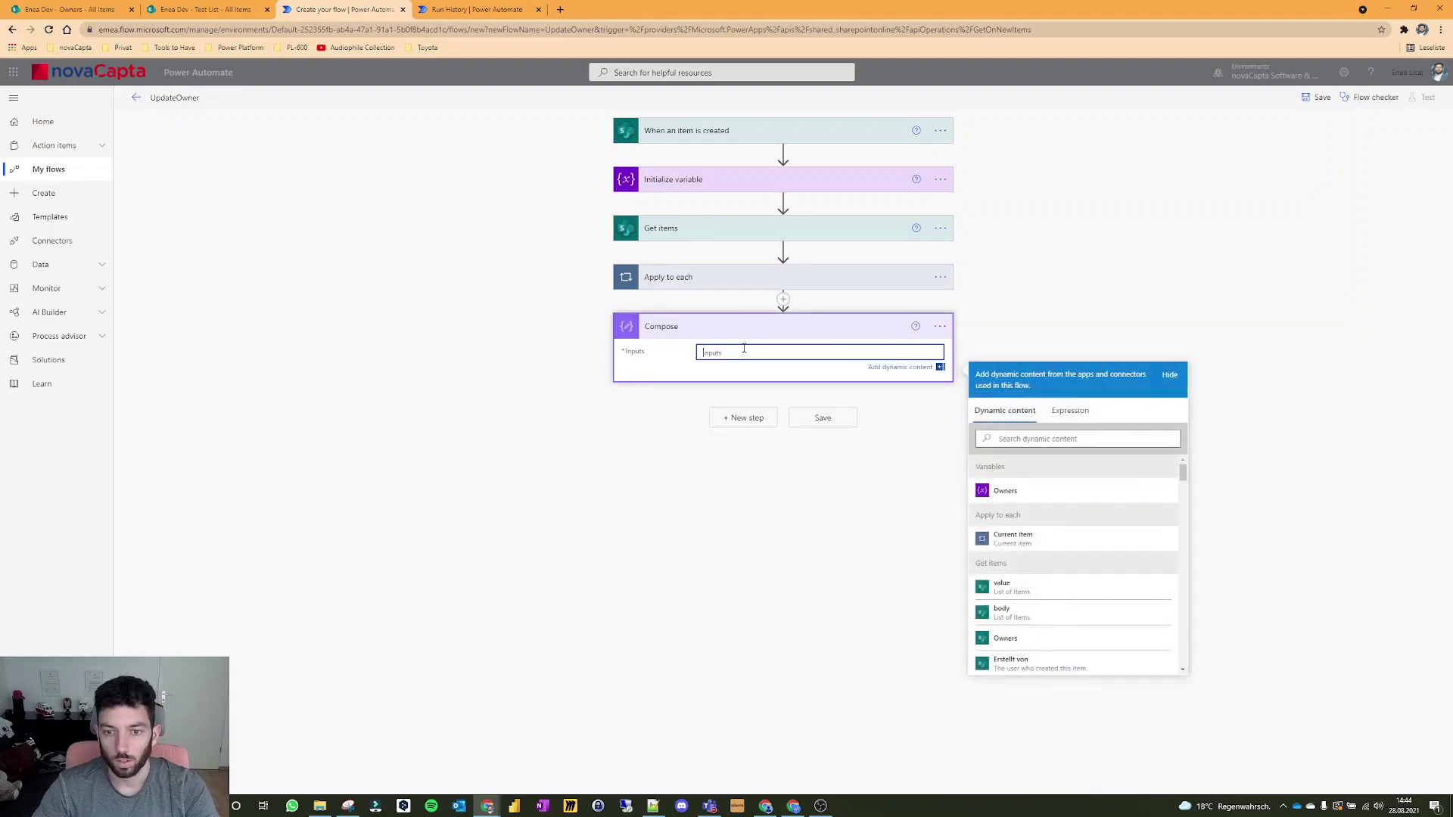
left_click(1055, 495)
Save UpdateOwner and start a manual test run.
left_click(807, 424)
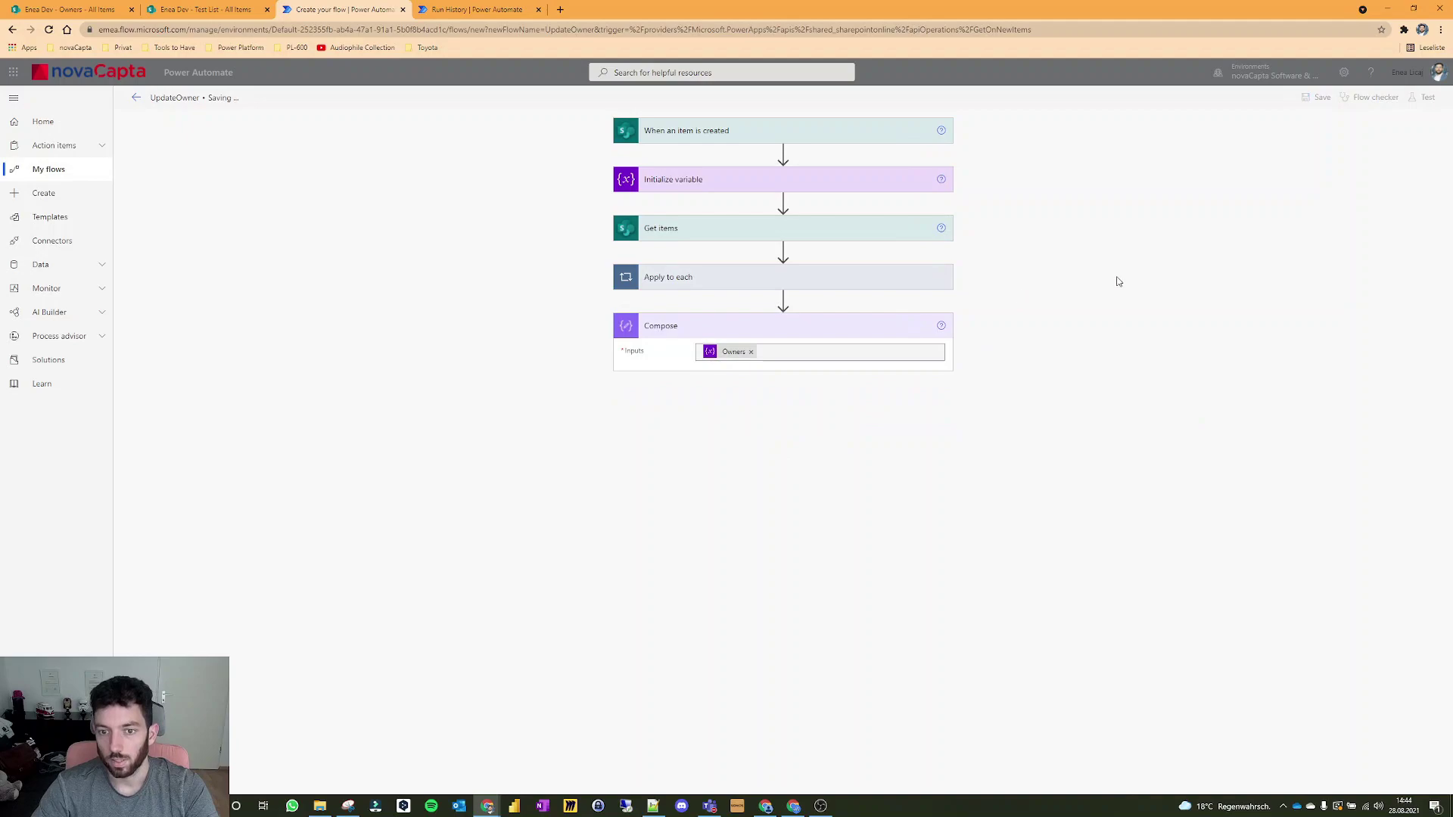
left_click(1415, 100)
left_click(1300, 133)
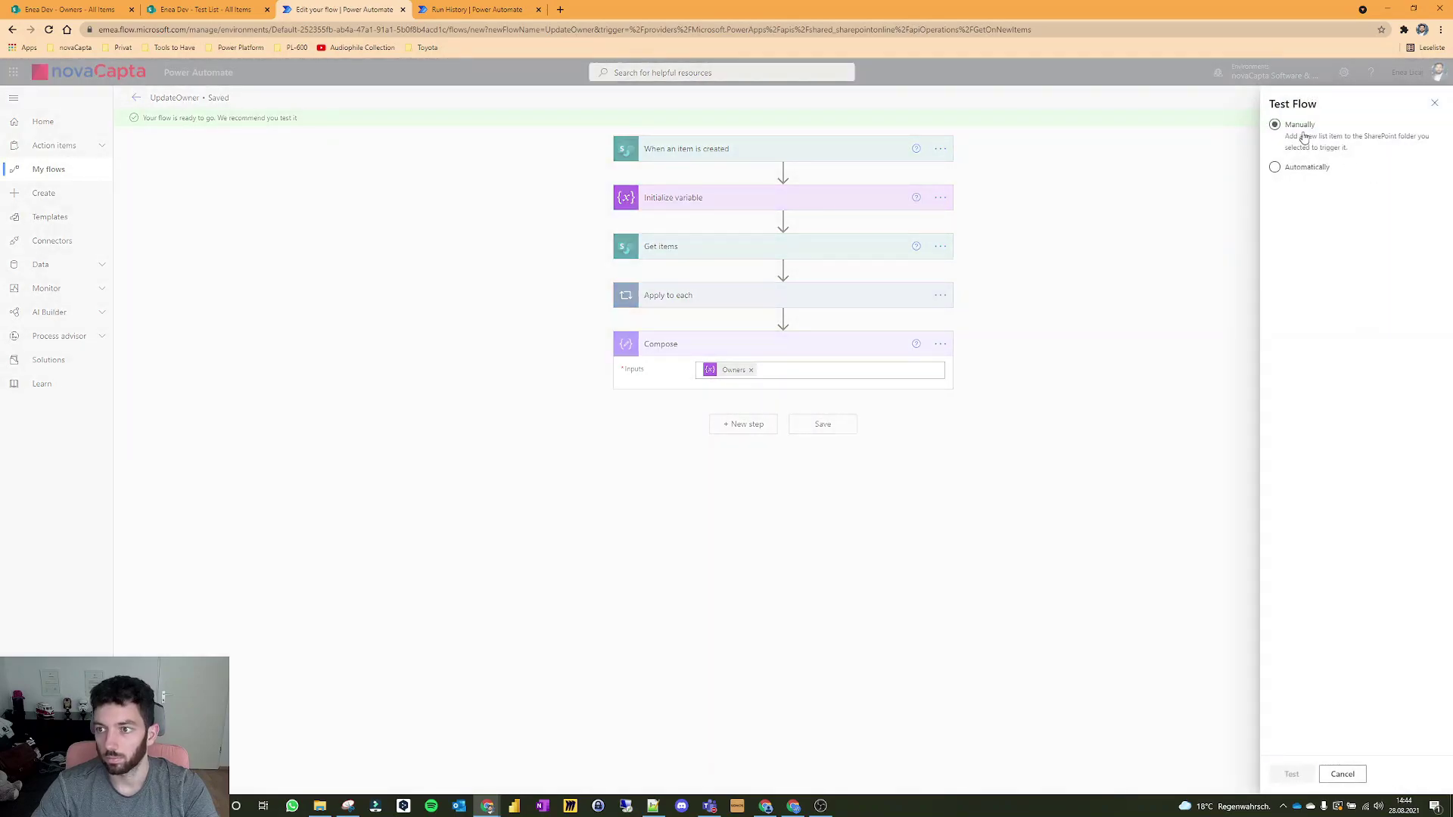
left_click(1292, 774)
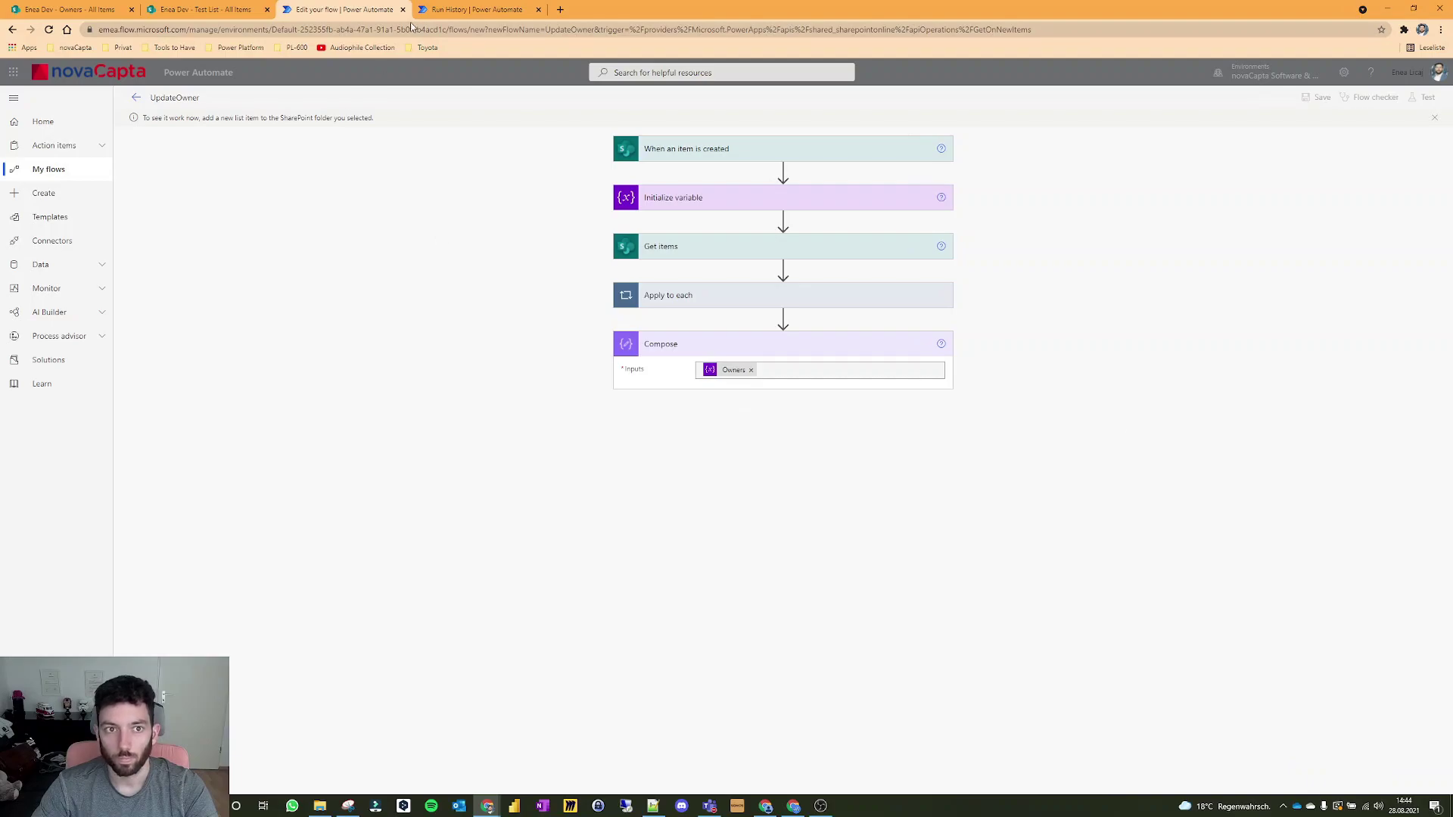
left_click(476, 9)
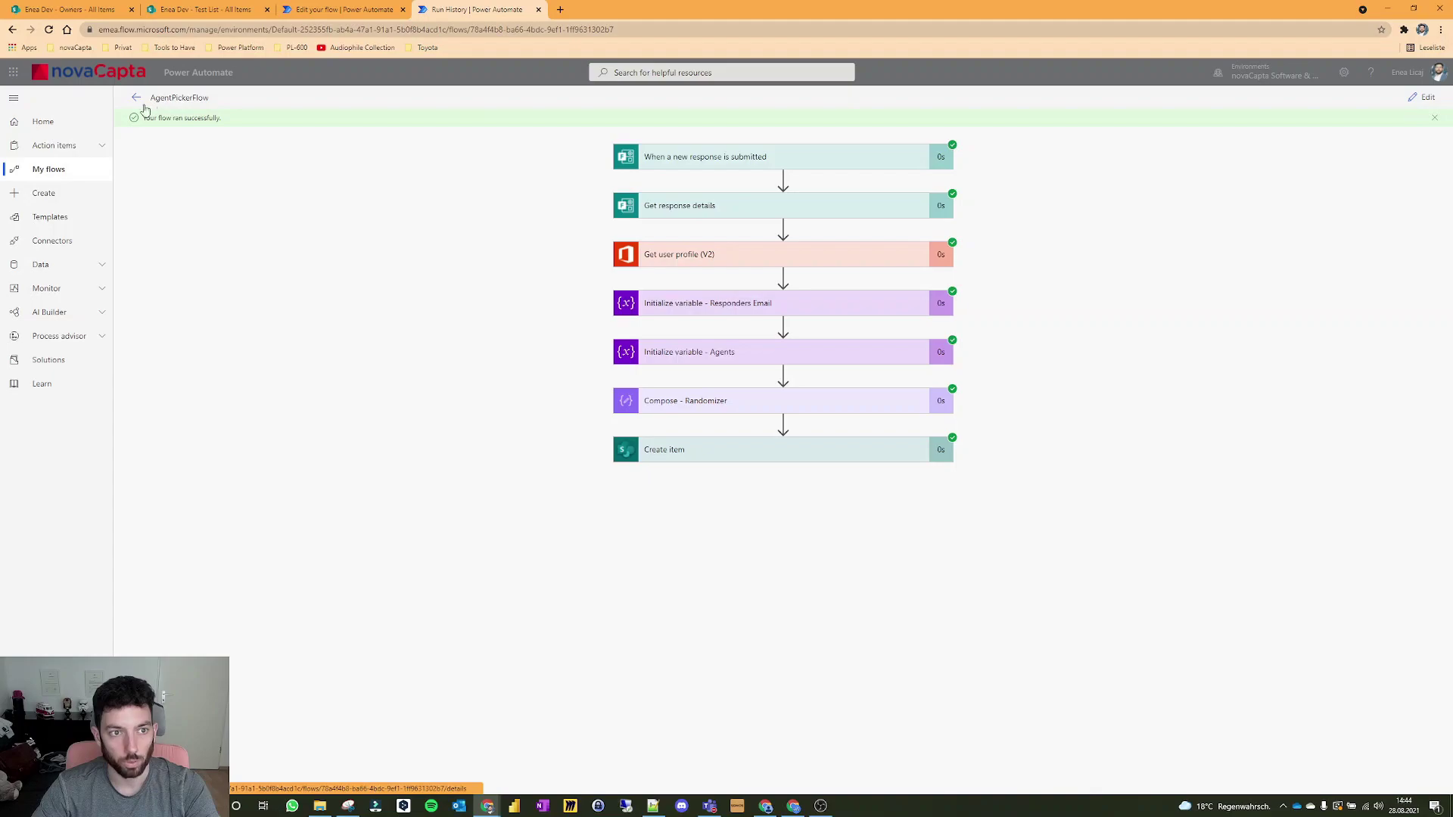
Re-test AgentPickerFlow with a recently used trigger to create a new Test List item.
left_click(1424, 99)
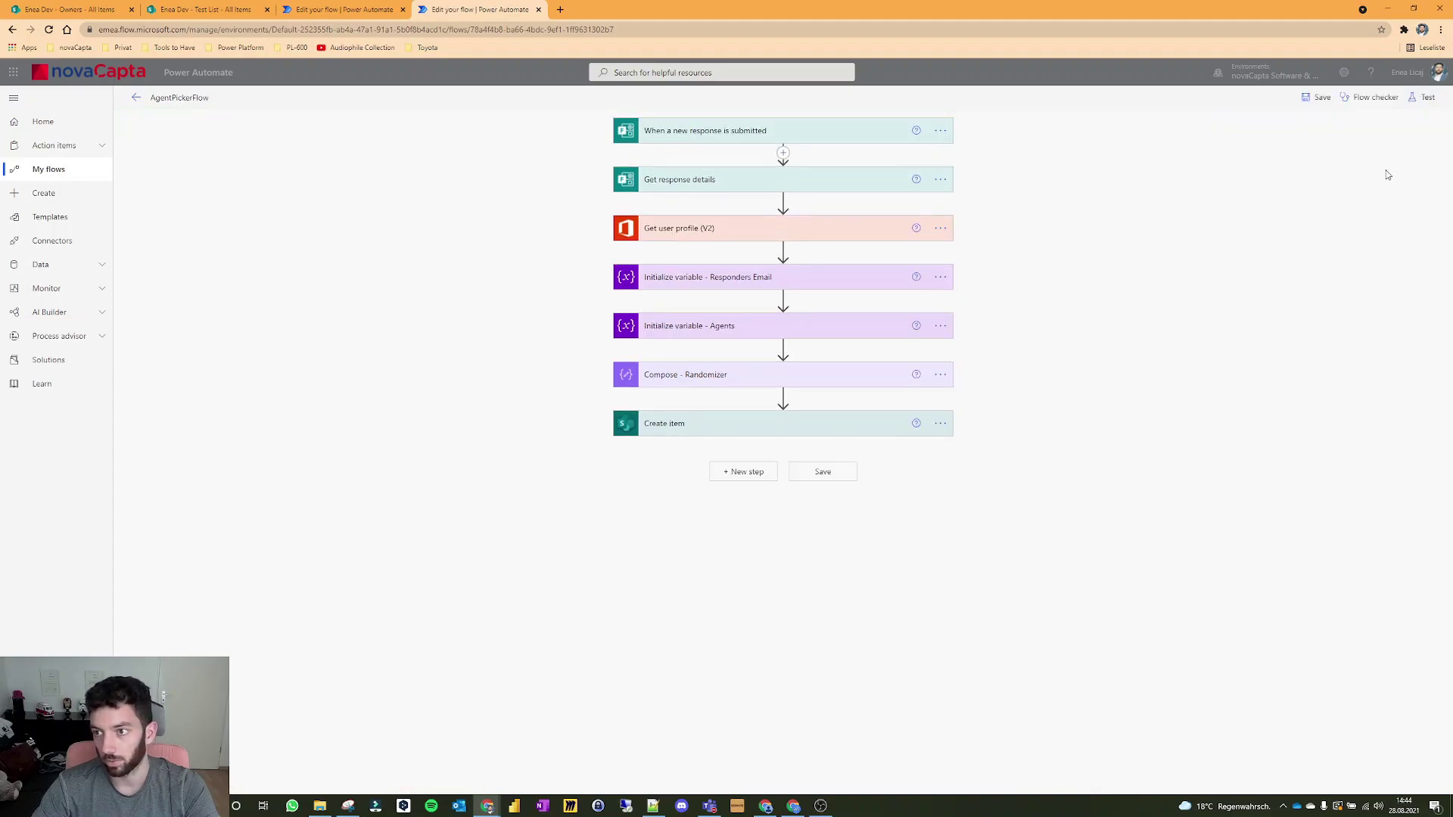
left_click(1418, 98)
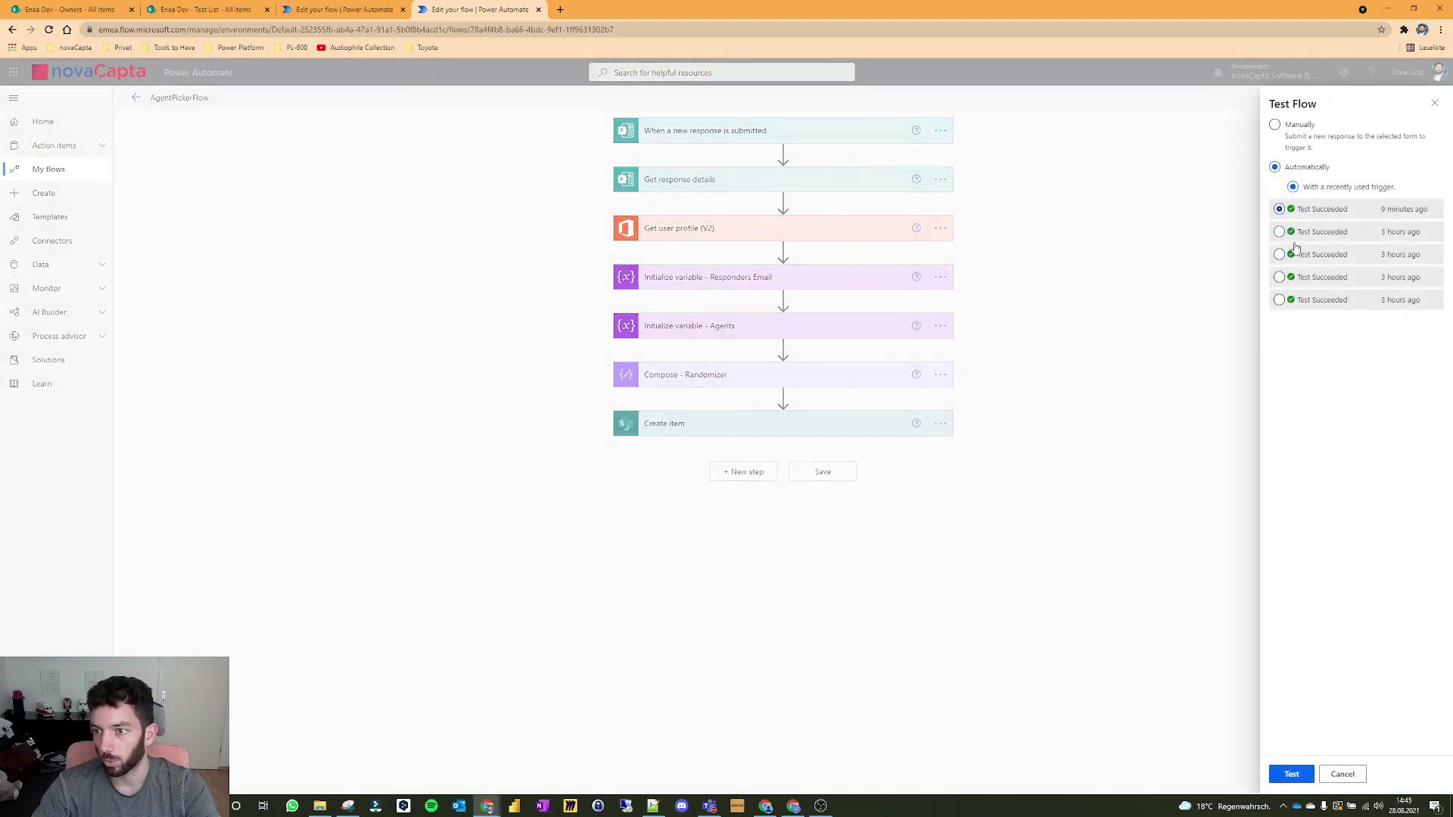
left_click(1291, 774)
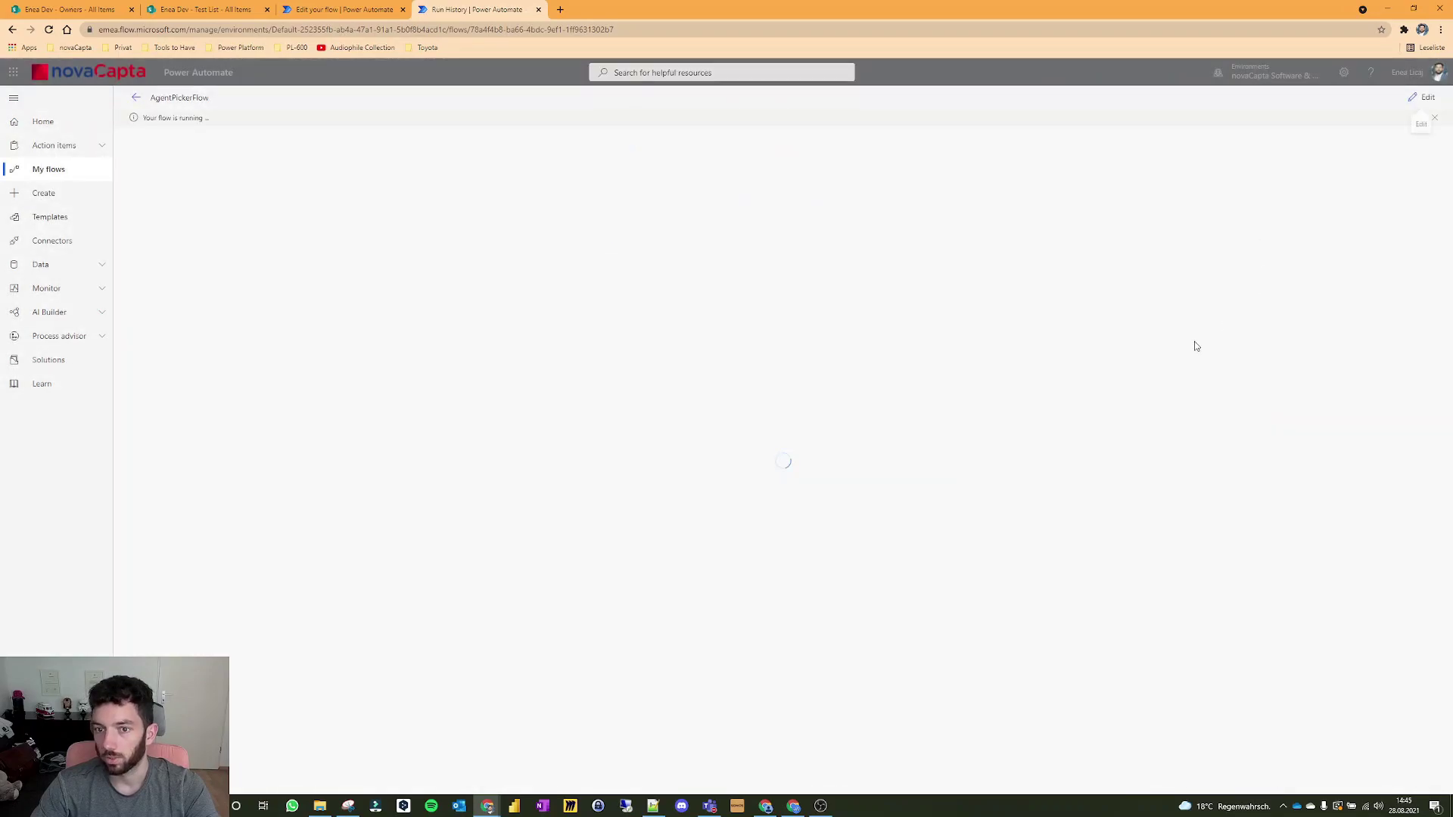
left_click(331, 11)
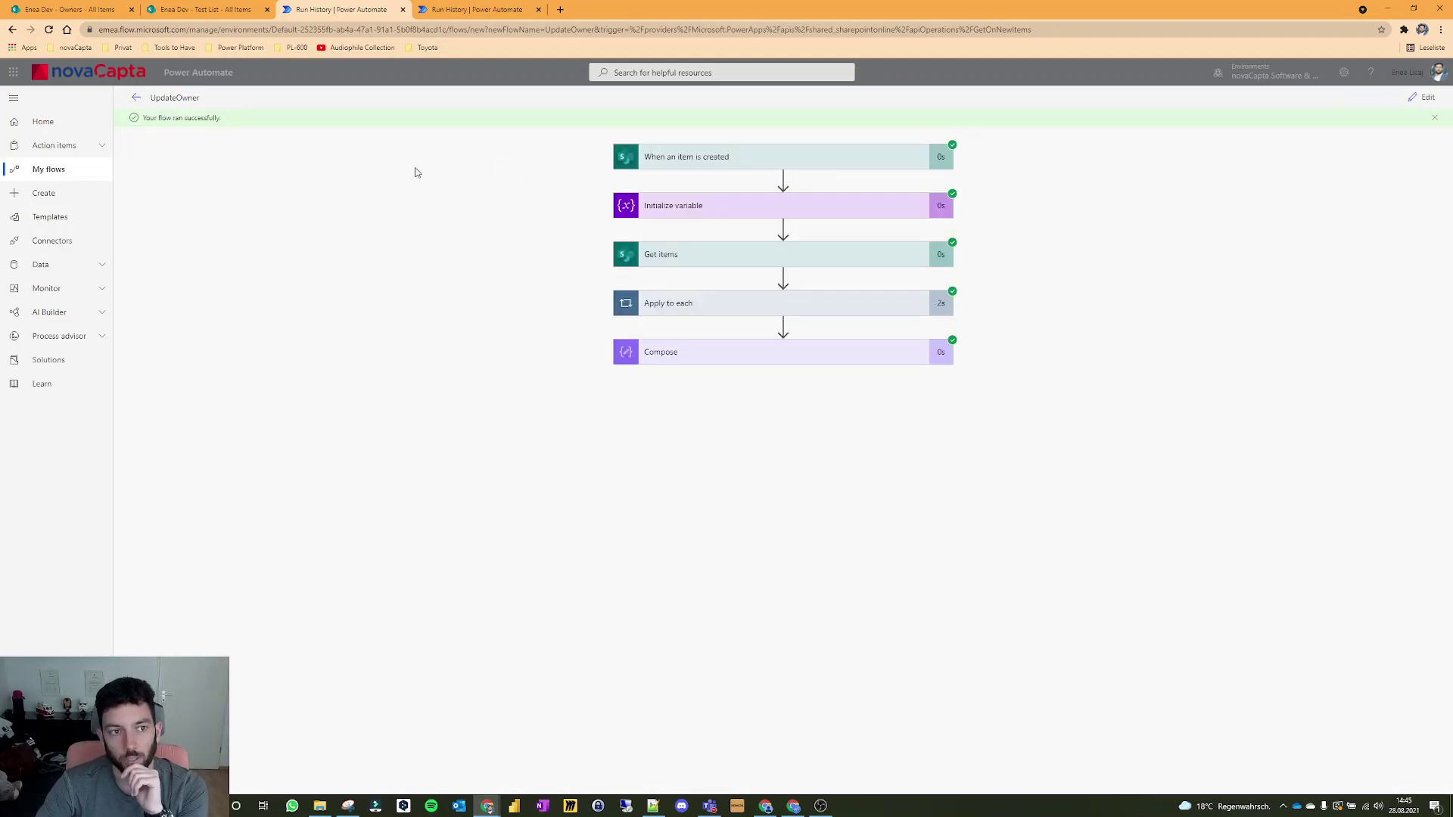
Inspect the run's Compose output, Get items filter query and trigger inputs.
left_click(766, 355)
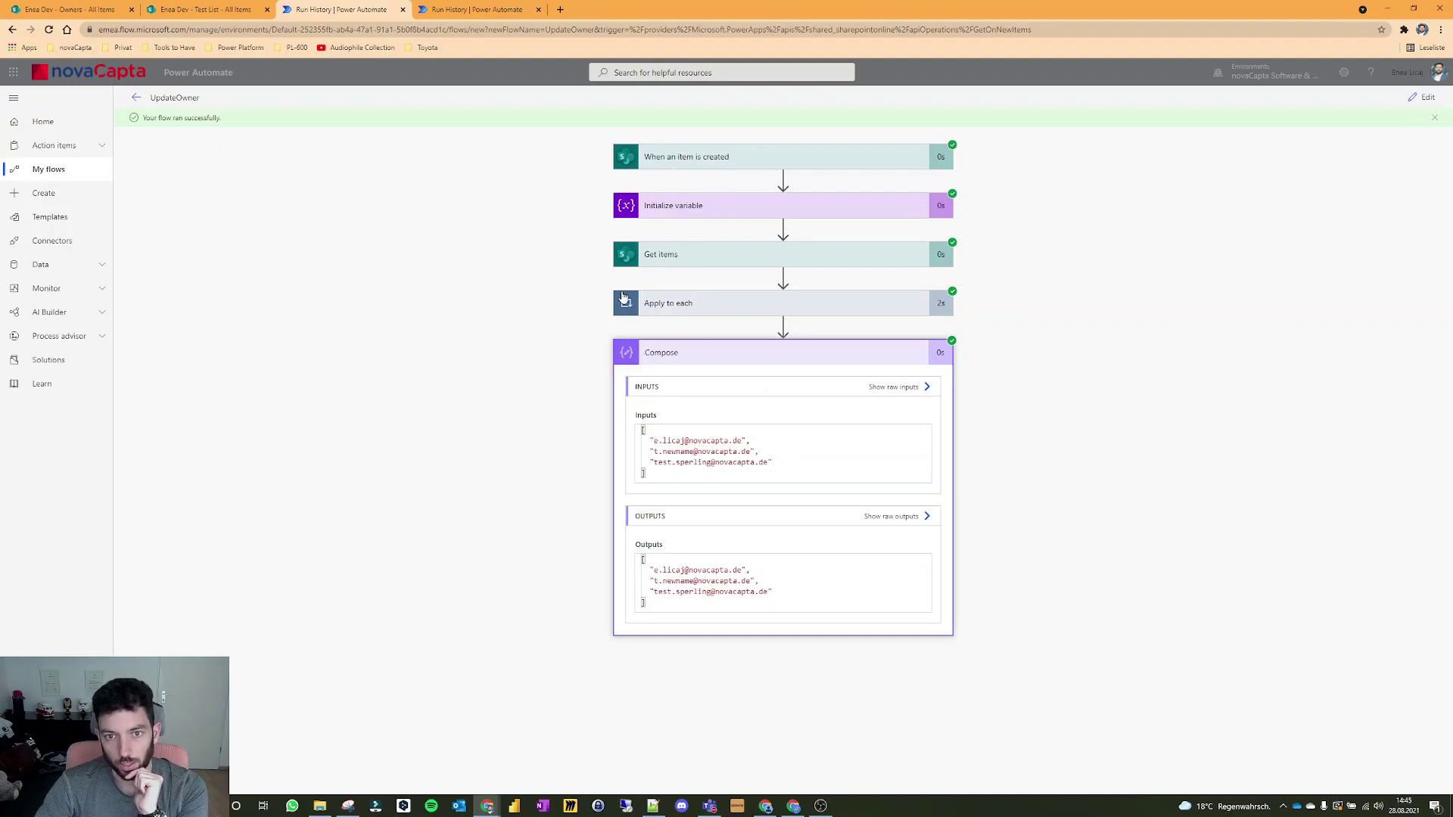
left_click(666, 258)
left_click(652, 399)
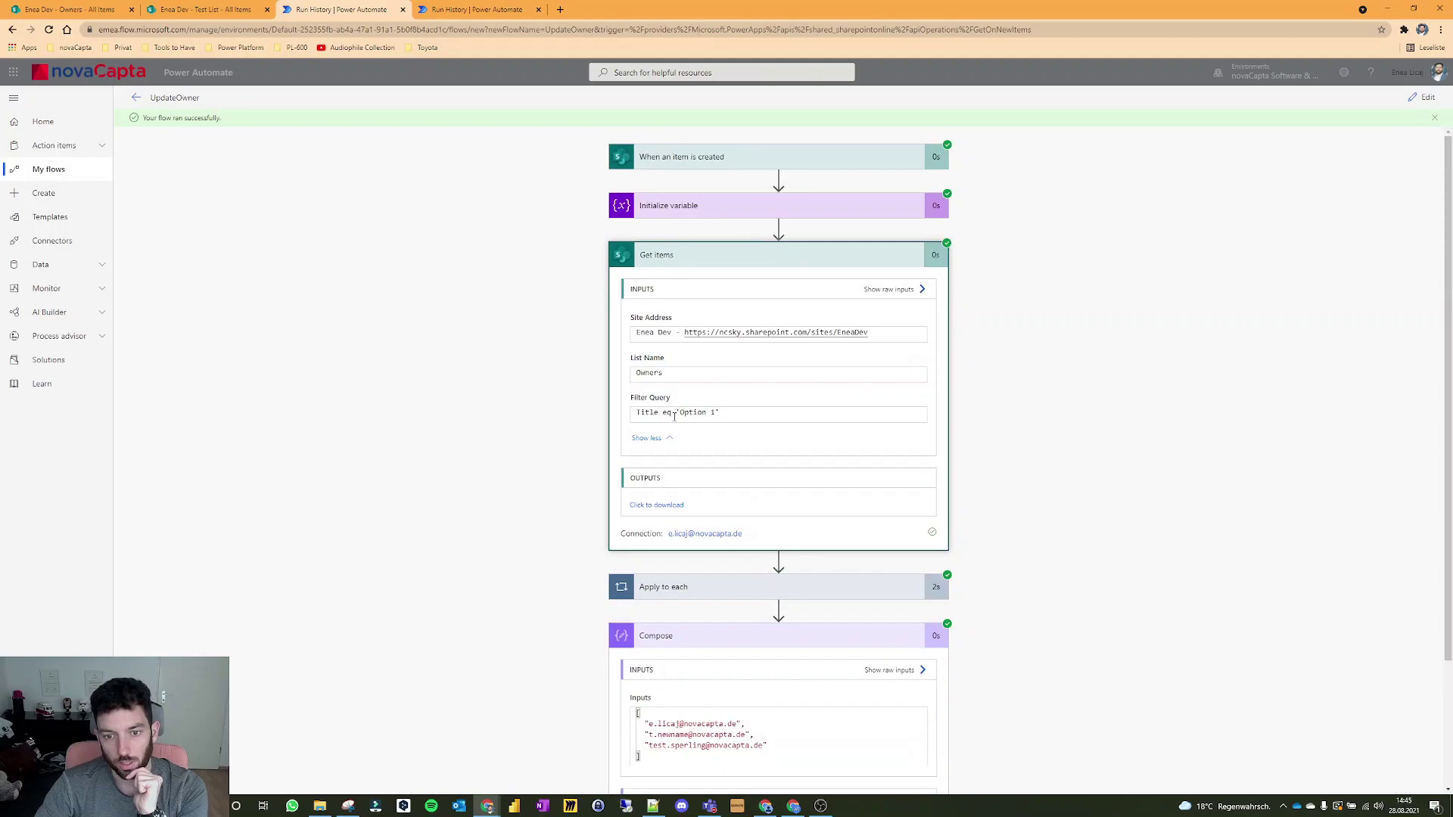
left_click_drag(680, 414, 720, 414)
left_click(723, 168)
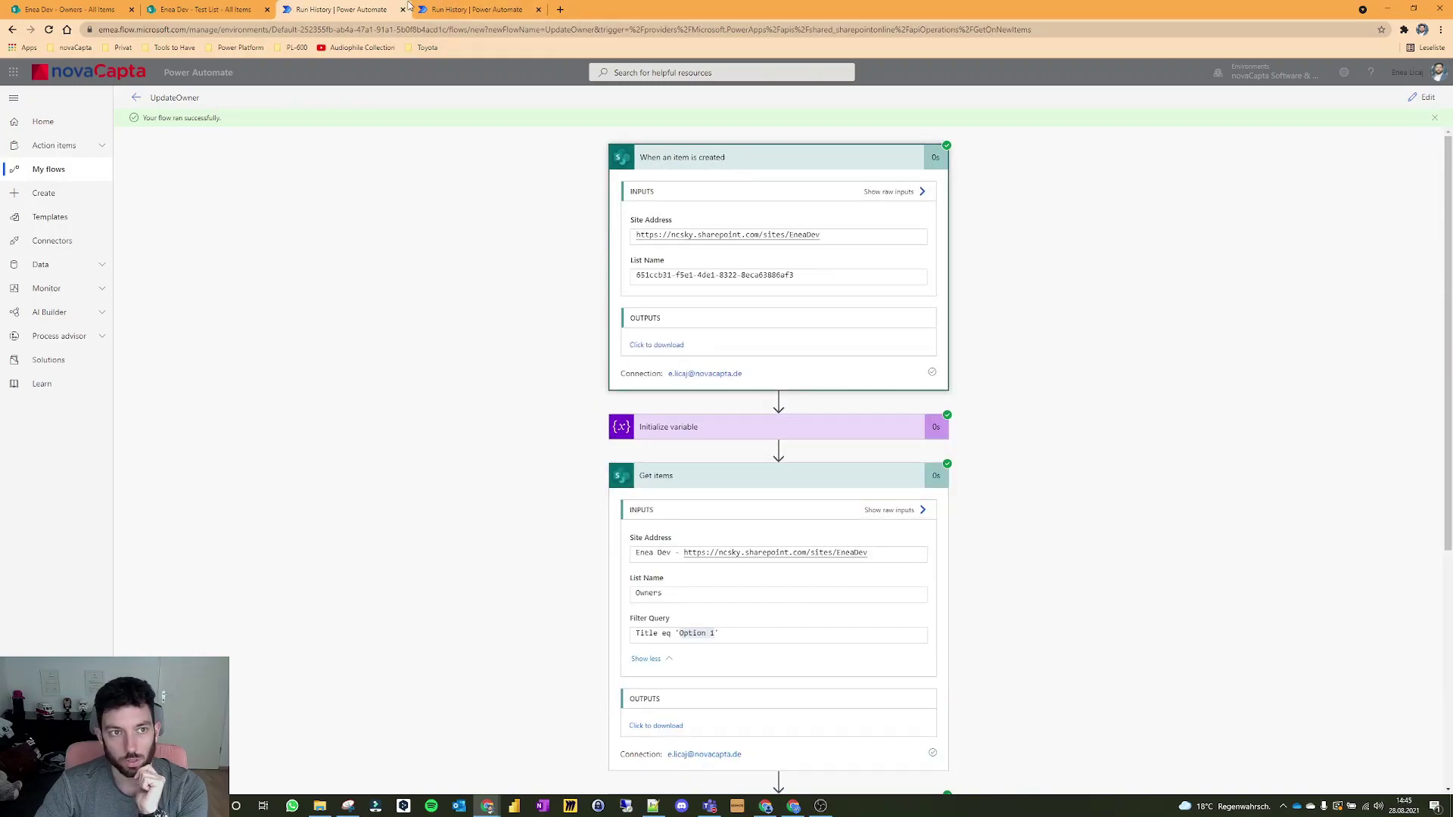
Compare AgentPickerFlow's Question 2 answer with the Get items filter query.
left_click(461, 9)
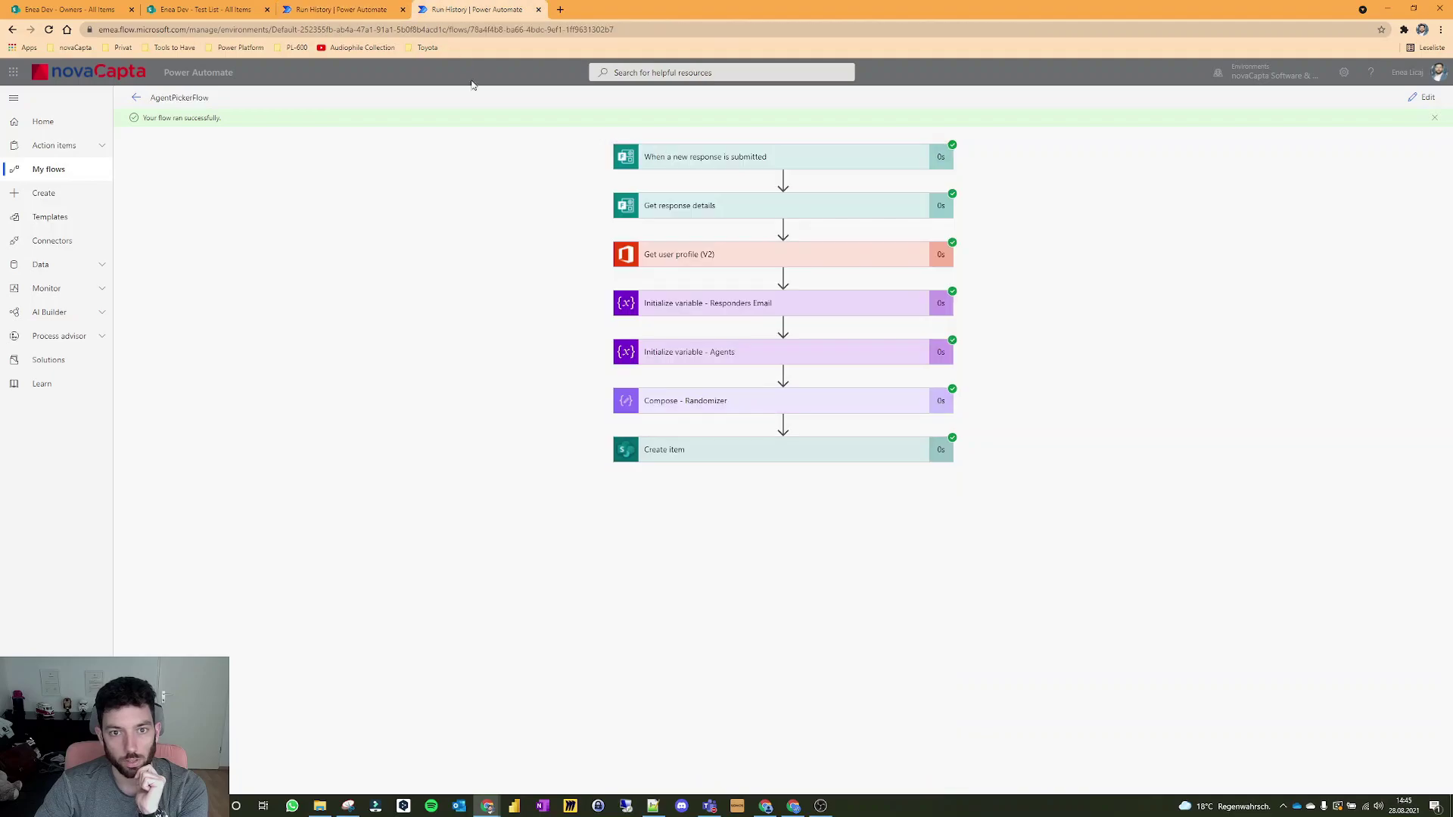
left_click(712, 205)
left_click_drag(675, 491, 648, 490)
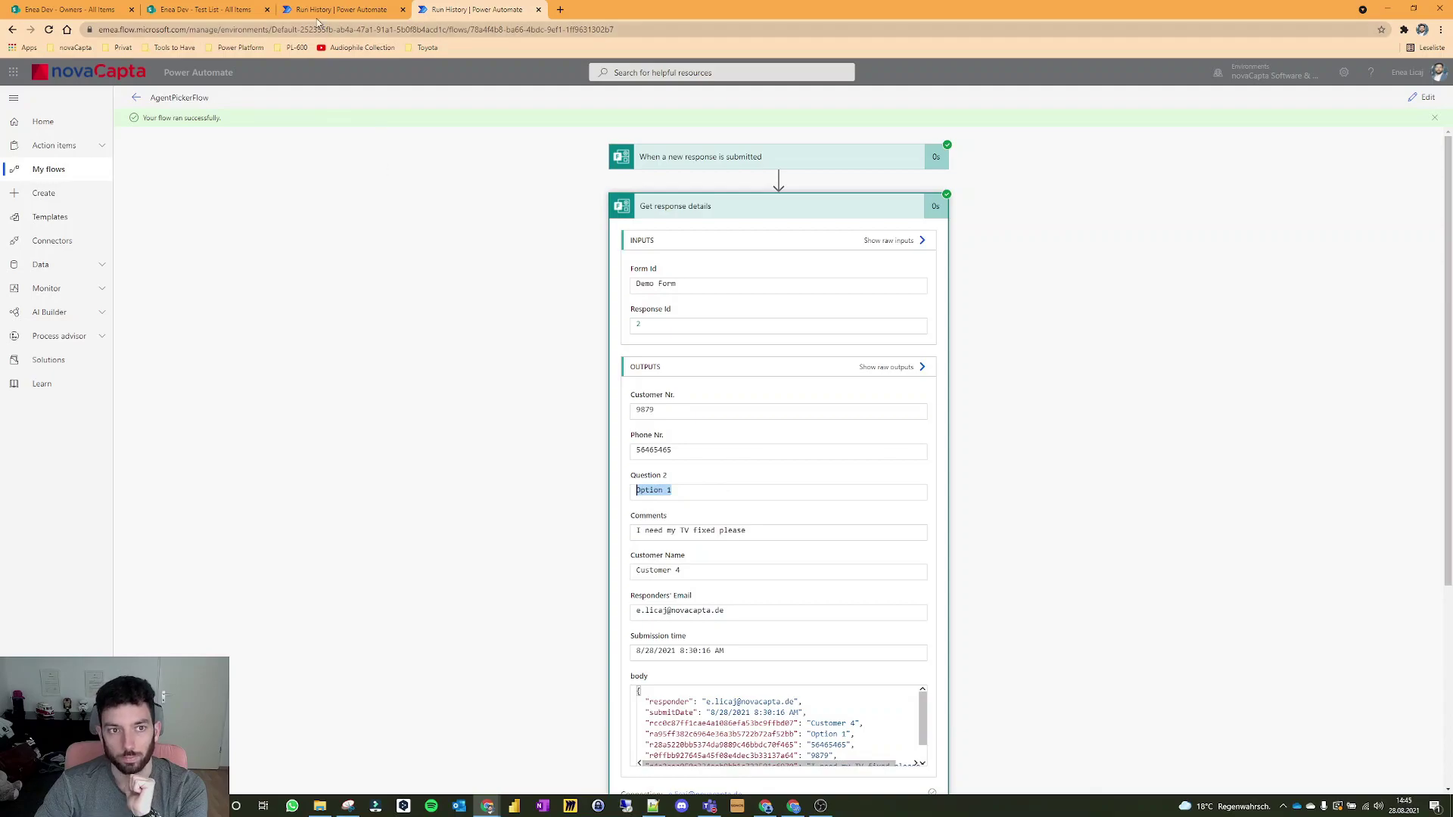
left_click(319, 11)
scroll(738, 467, "down", 3)
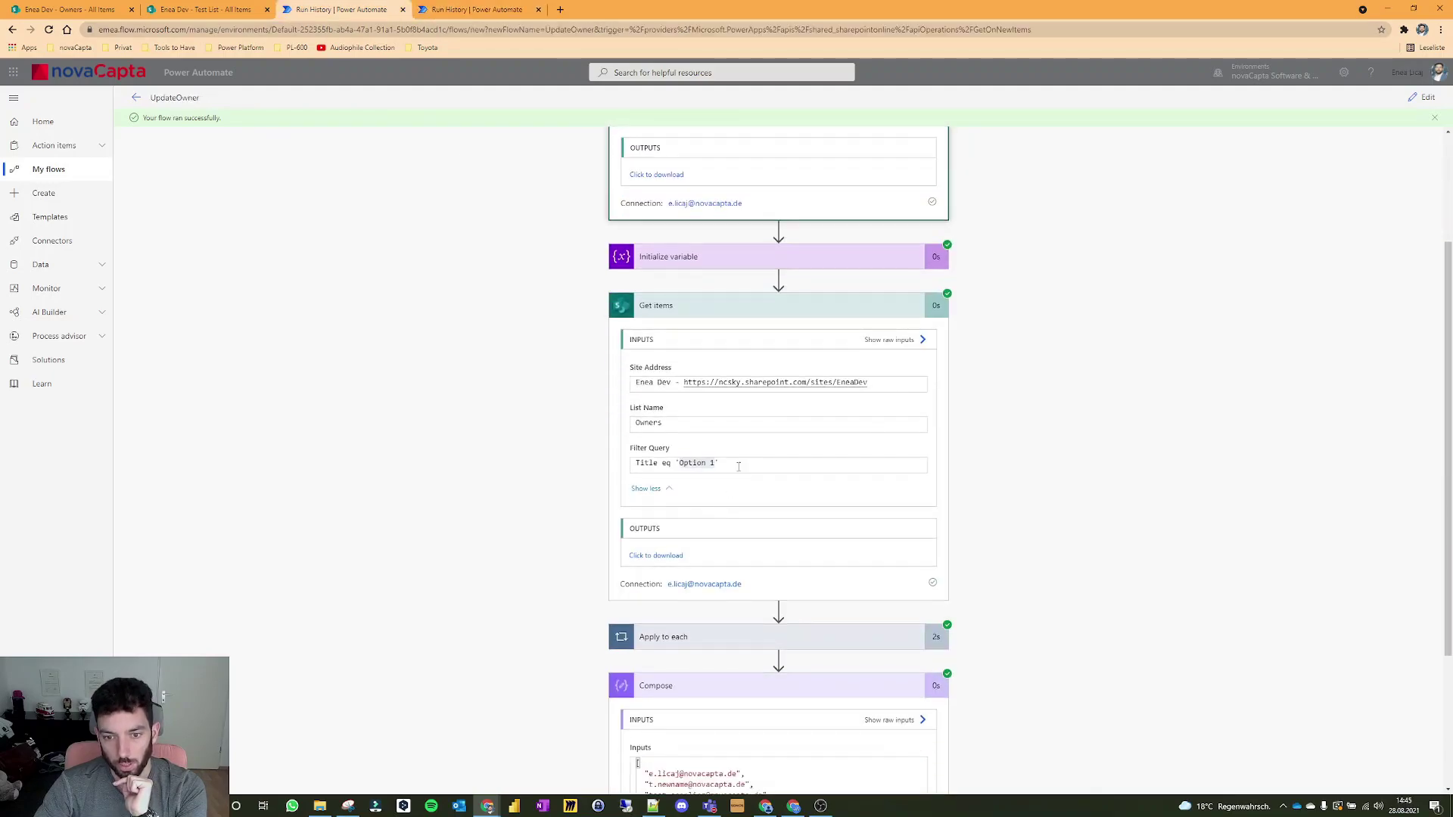
left_click_drag(738, 467, 637, 462)
left_click(753, 470)
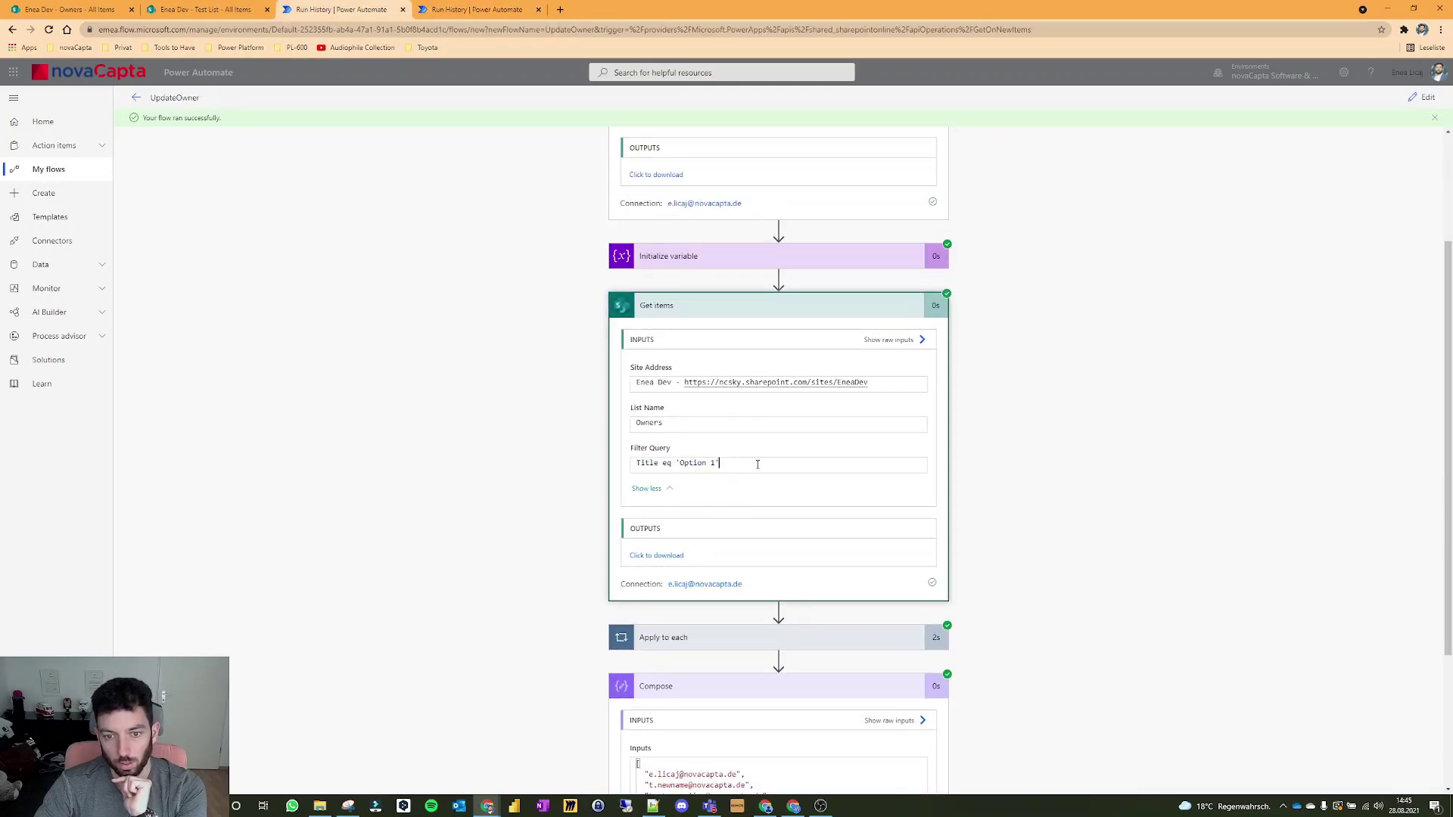
Check the appended Owners Email values and Compose's three-email output, then reopen the editor.
scroll(752, 465, "down", 3)
left_click(735, 446)
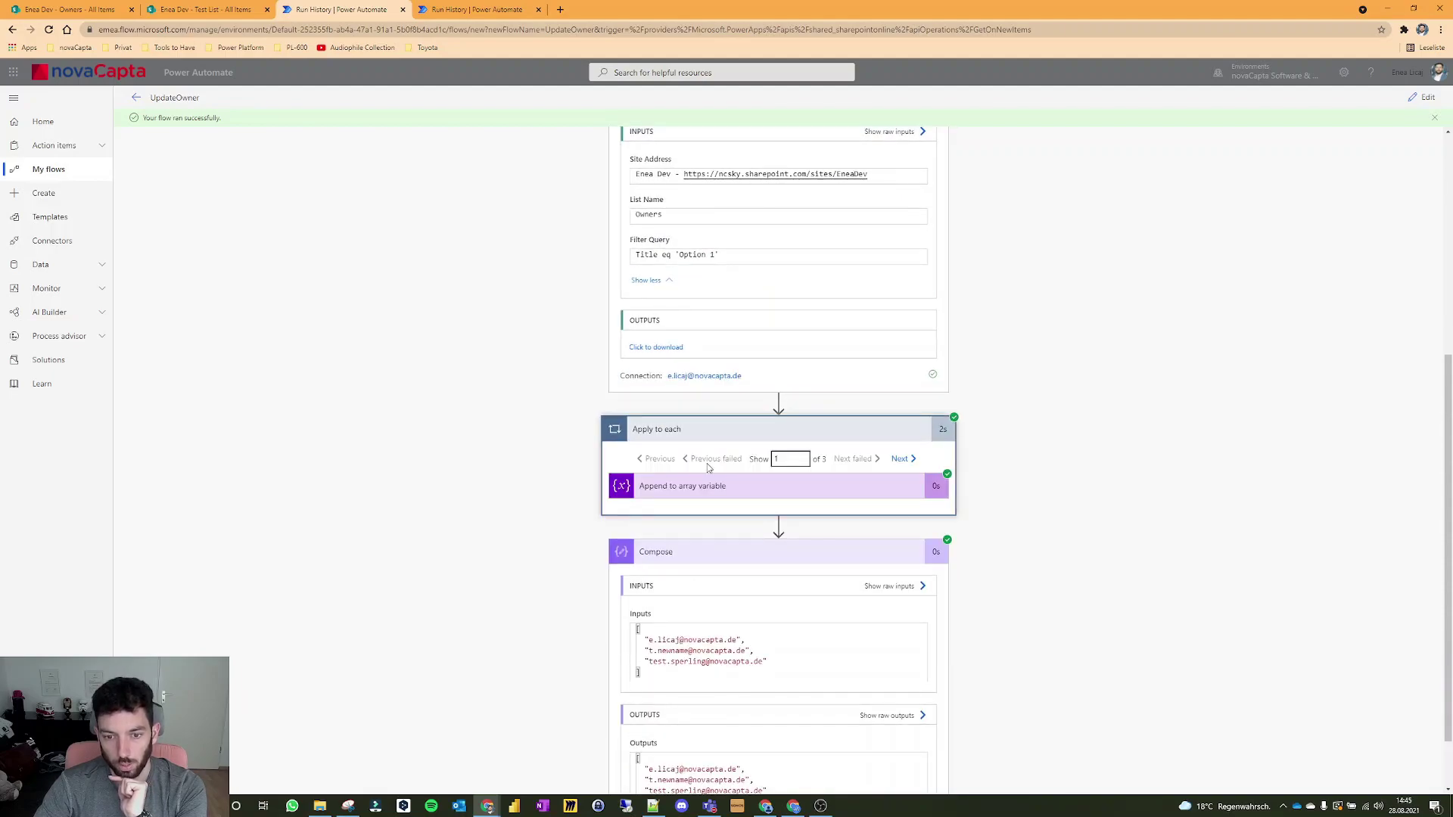
left_click(736, 492)
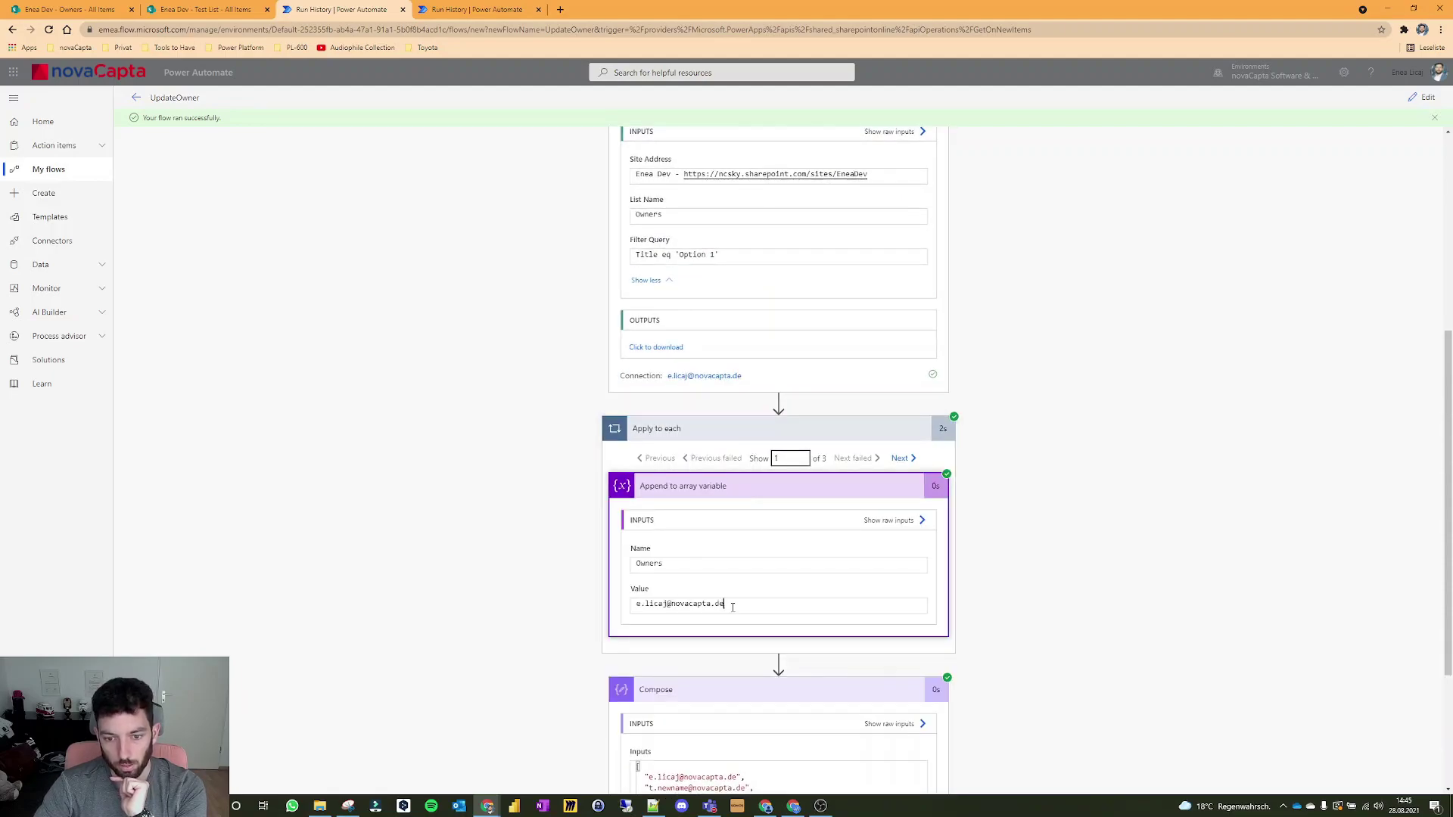
left_click_drag(732, 608, 629, 610)
scroll(686, 230, "up", 2)
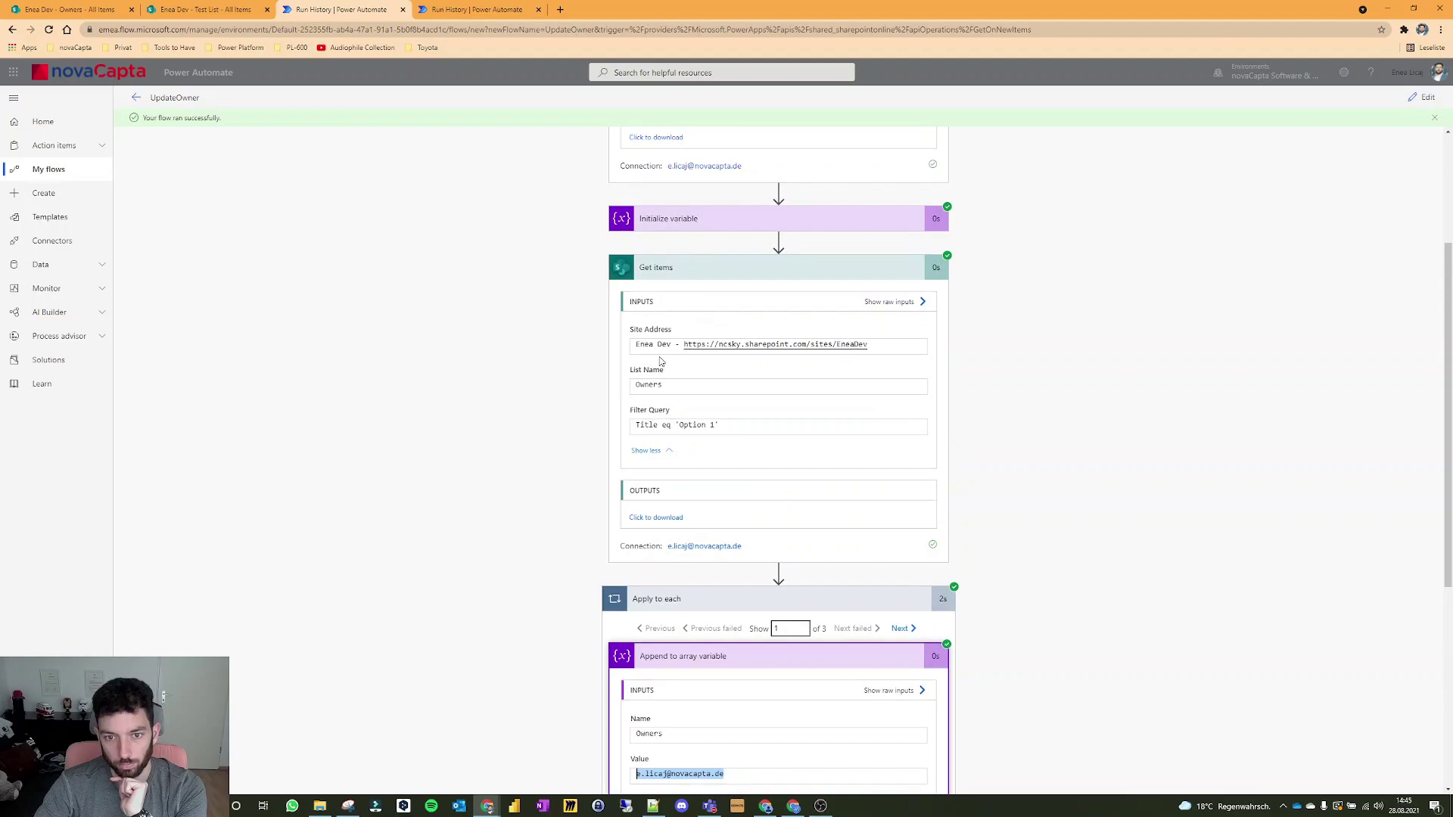
scroll(649, 387, "down", 5)
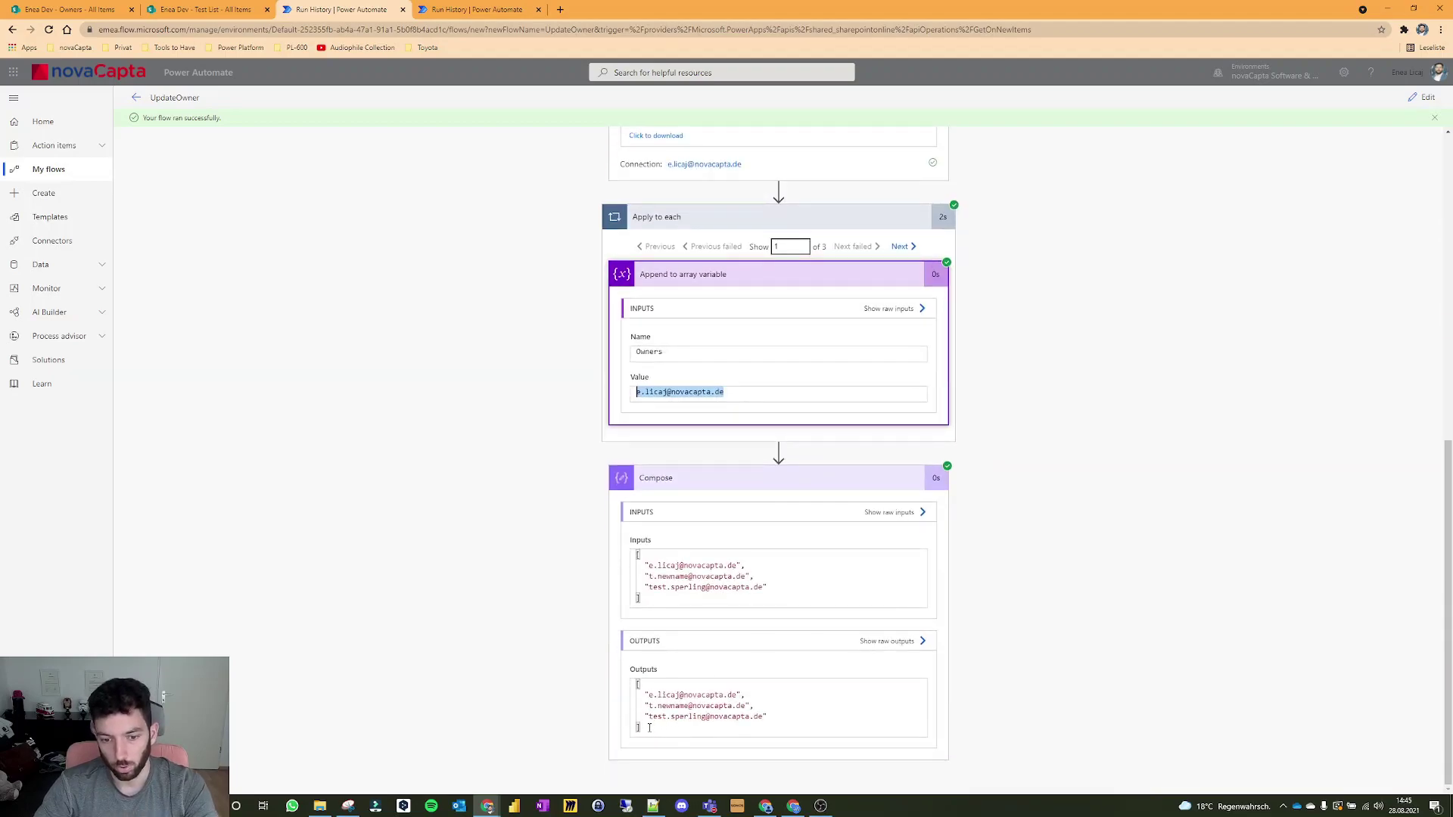
left_click_drag(650, 728, 636, 682)
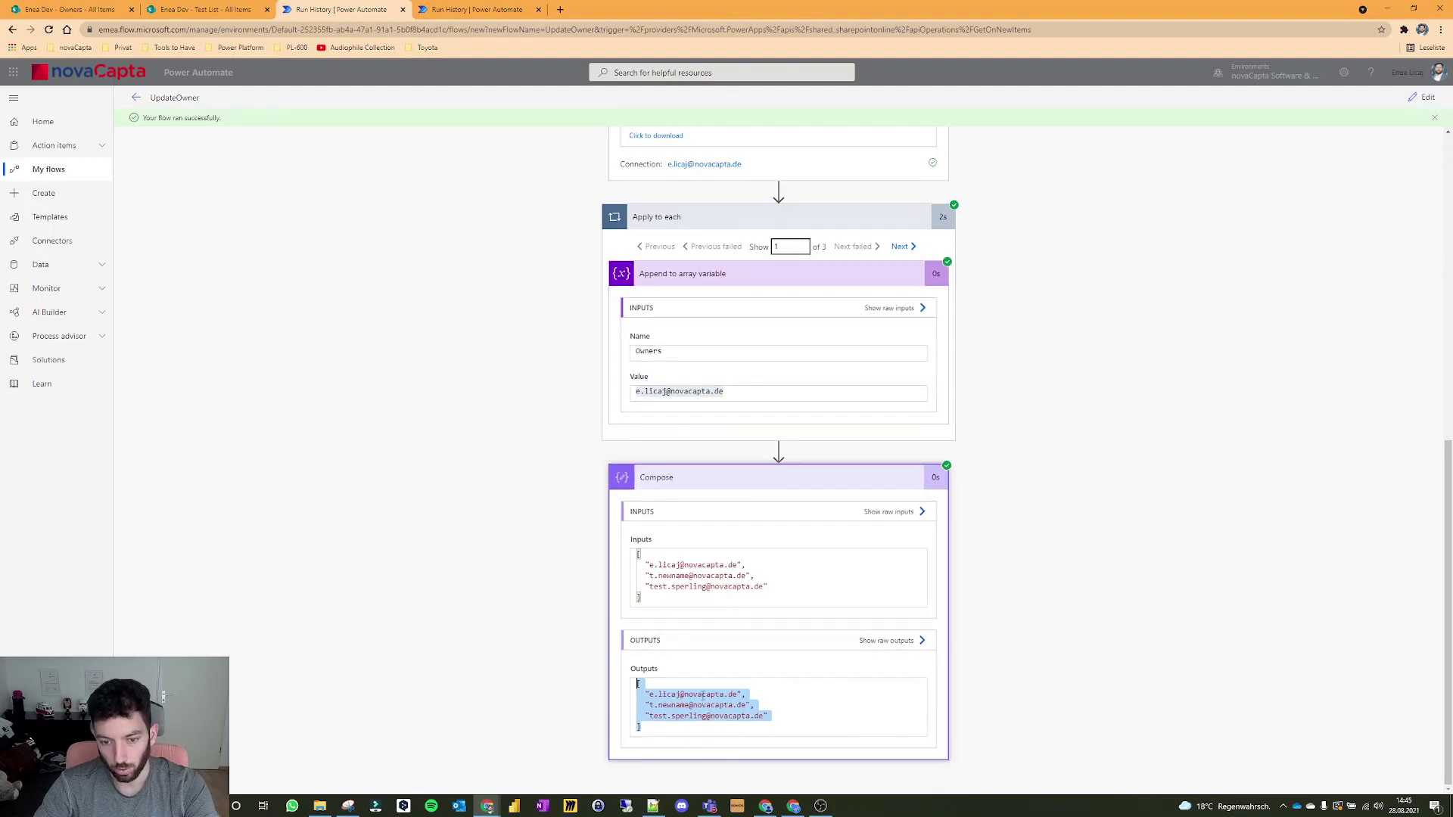
left_click(688, 704)
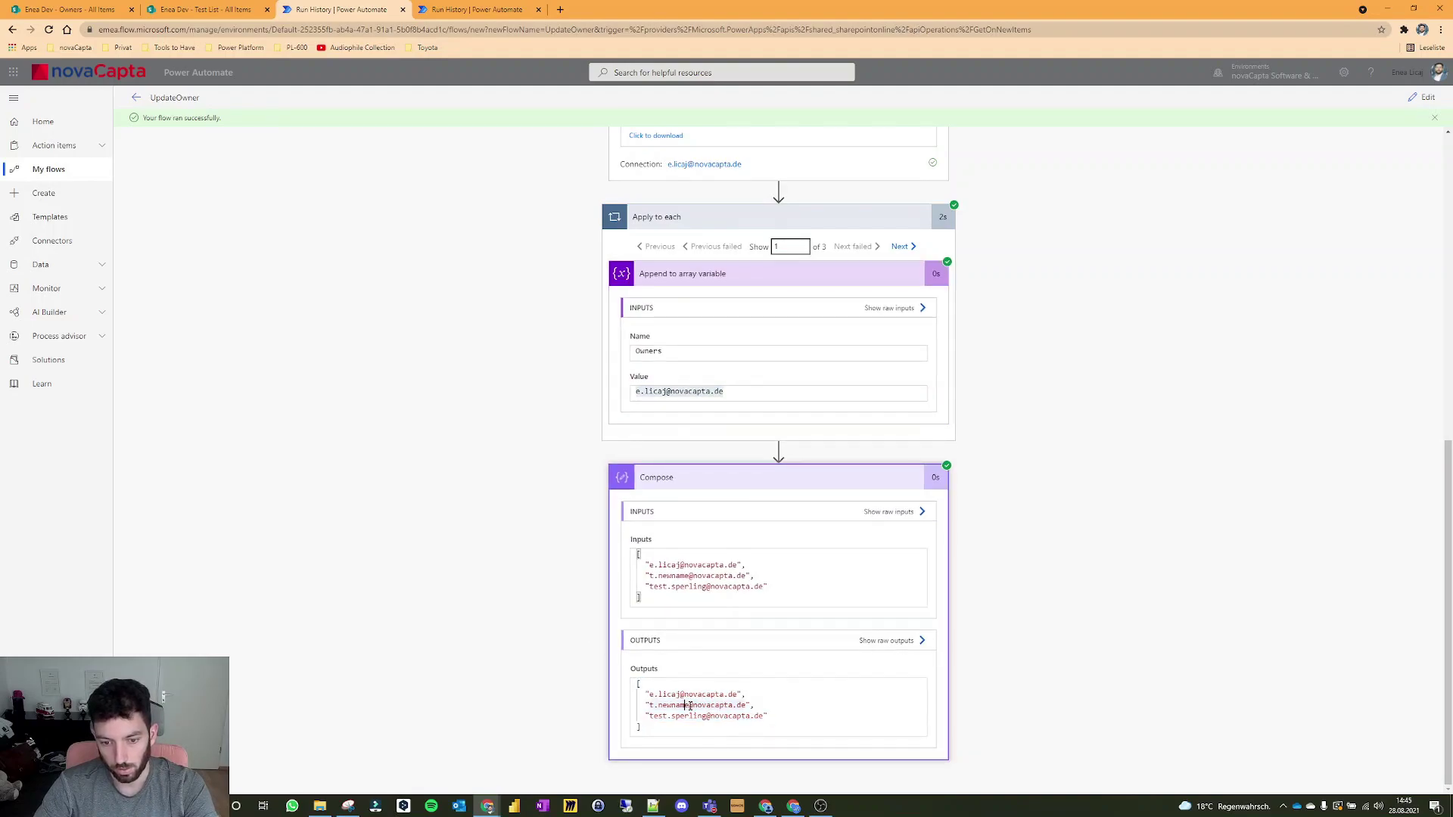
left_click(767, 719)
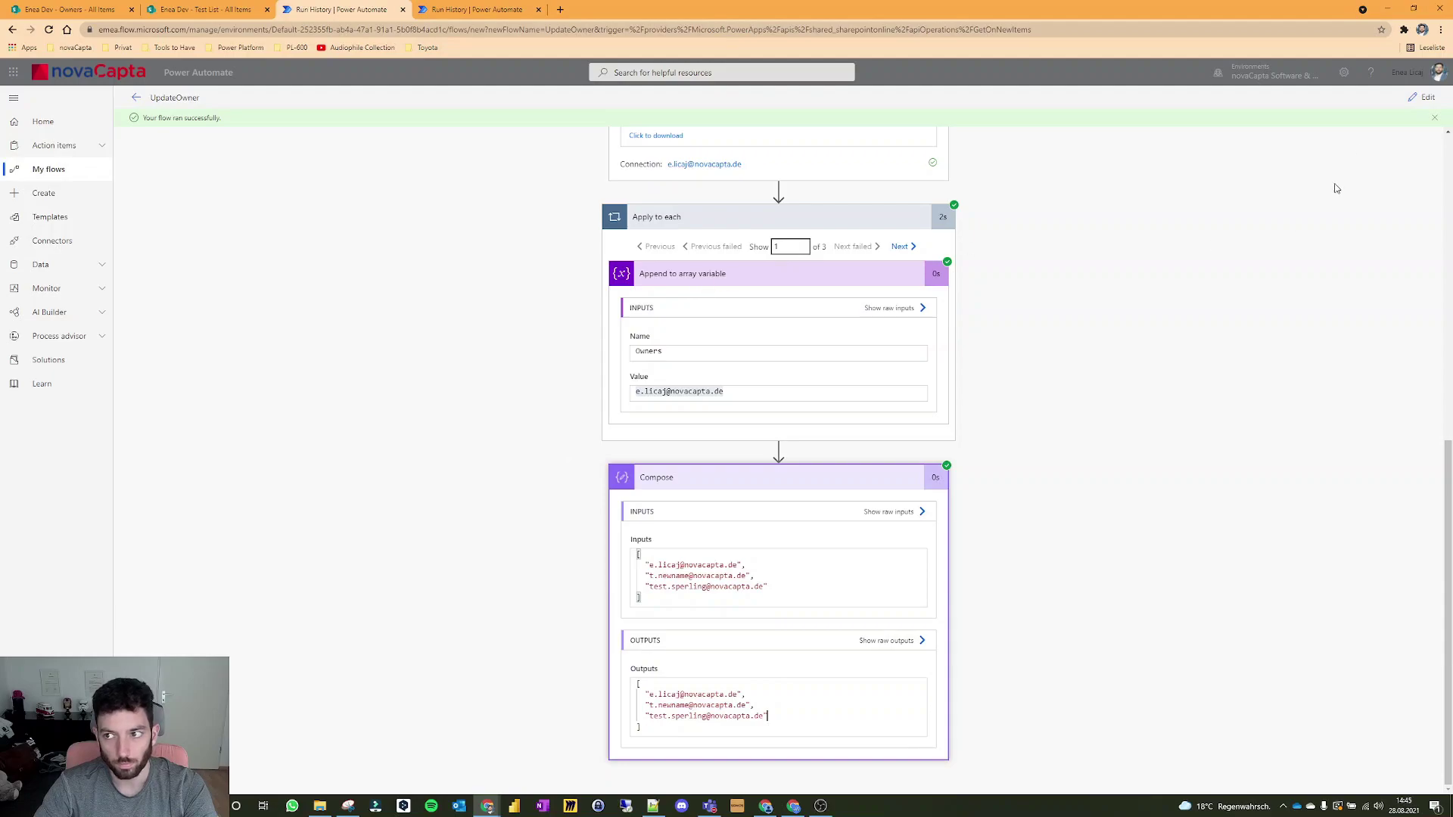
left_click(1433, 100)
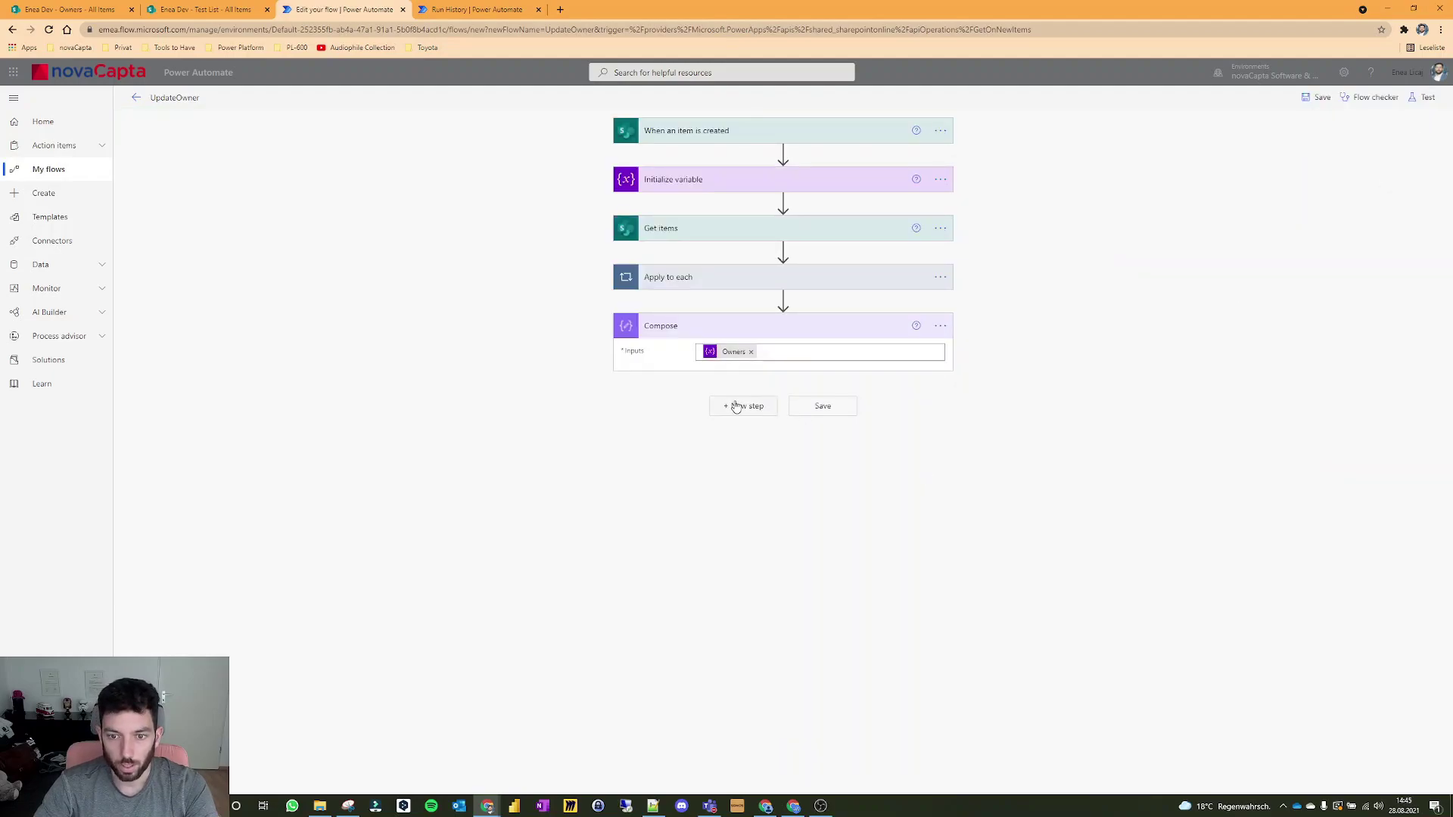
Add a SharePoint Update item action targeting the dev site's Test List.
left_click(734, 405)
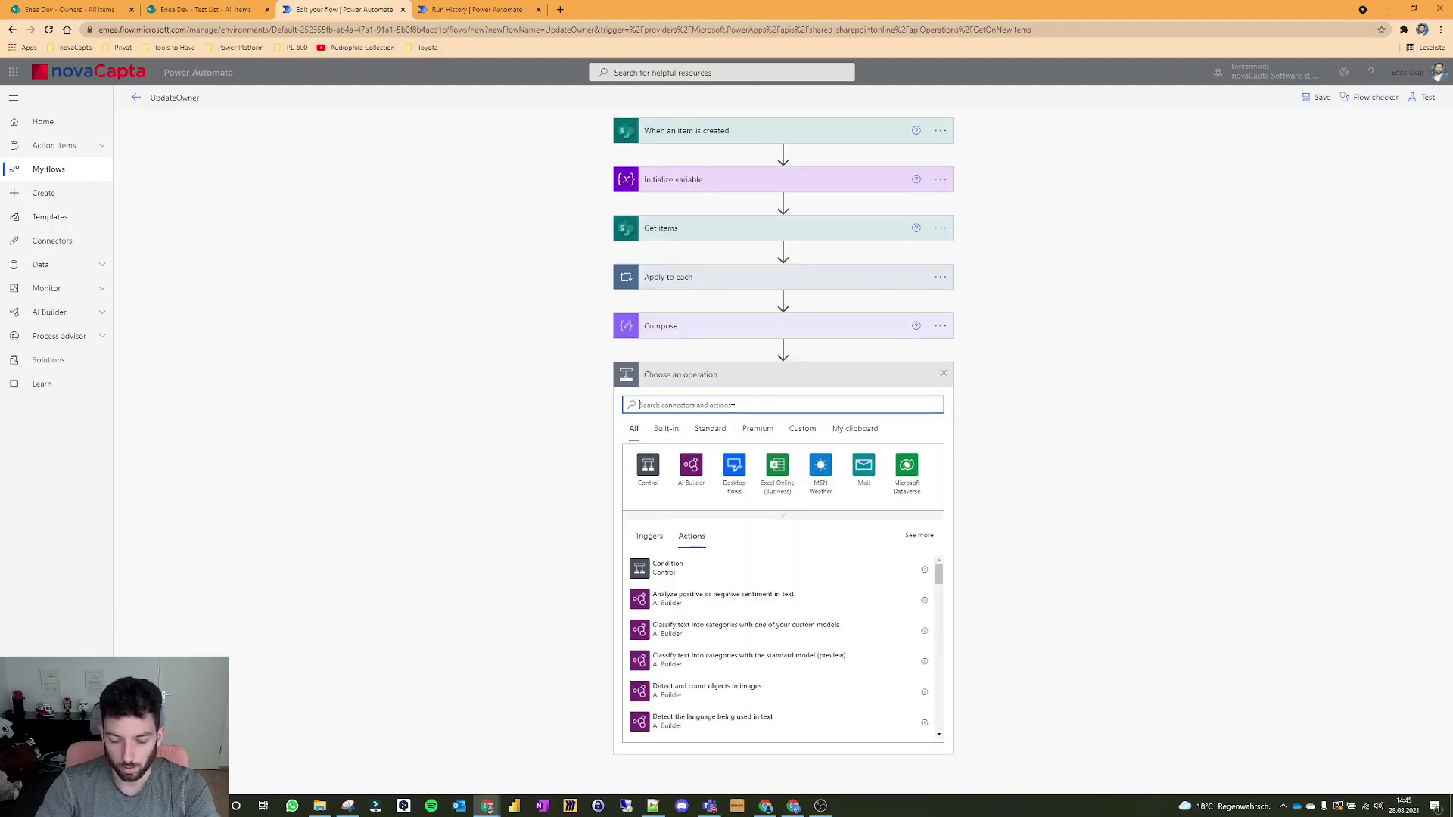
type("update item")
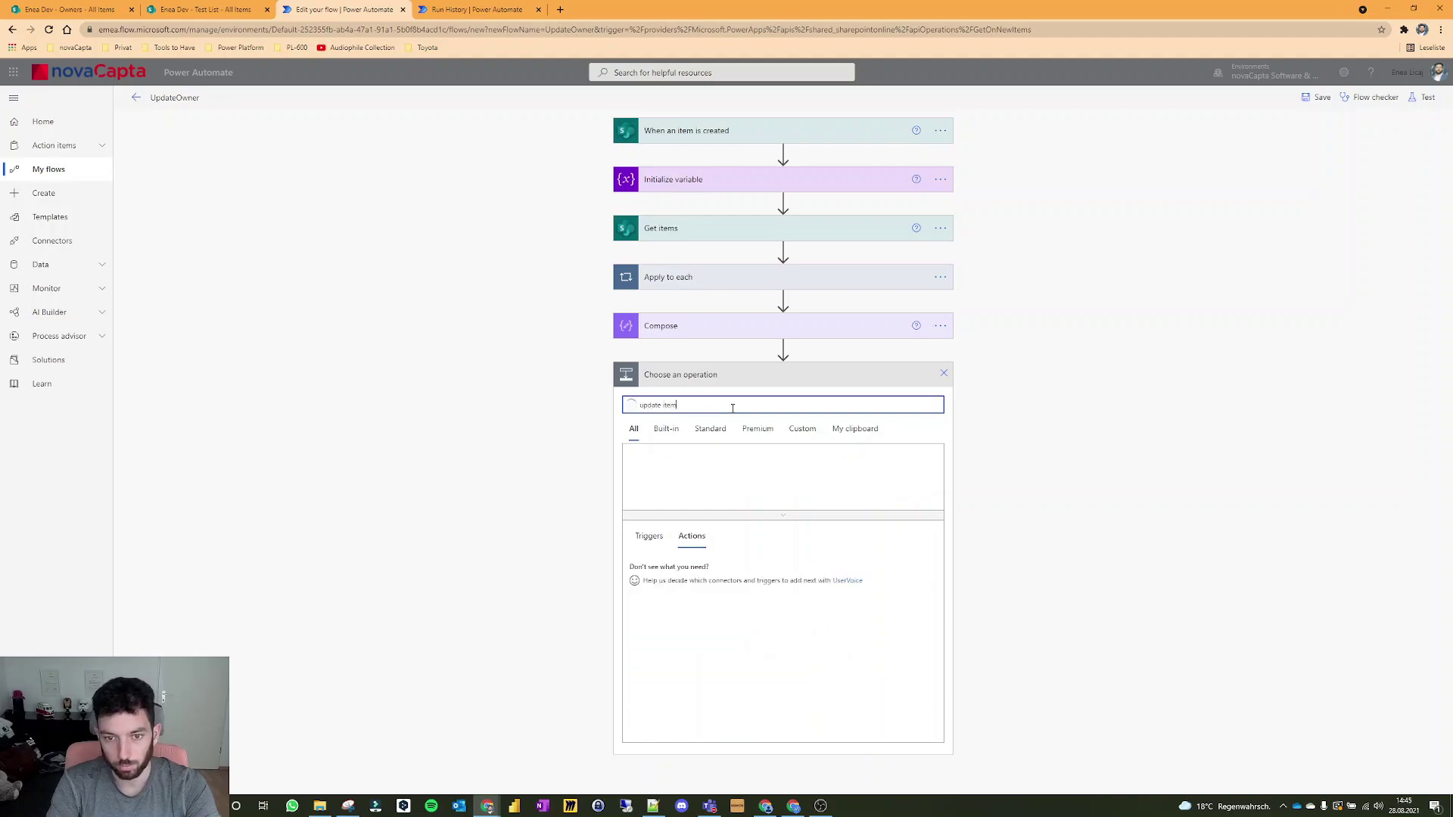
left_click(695, 573)
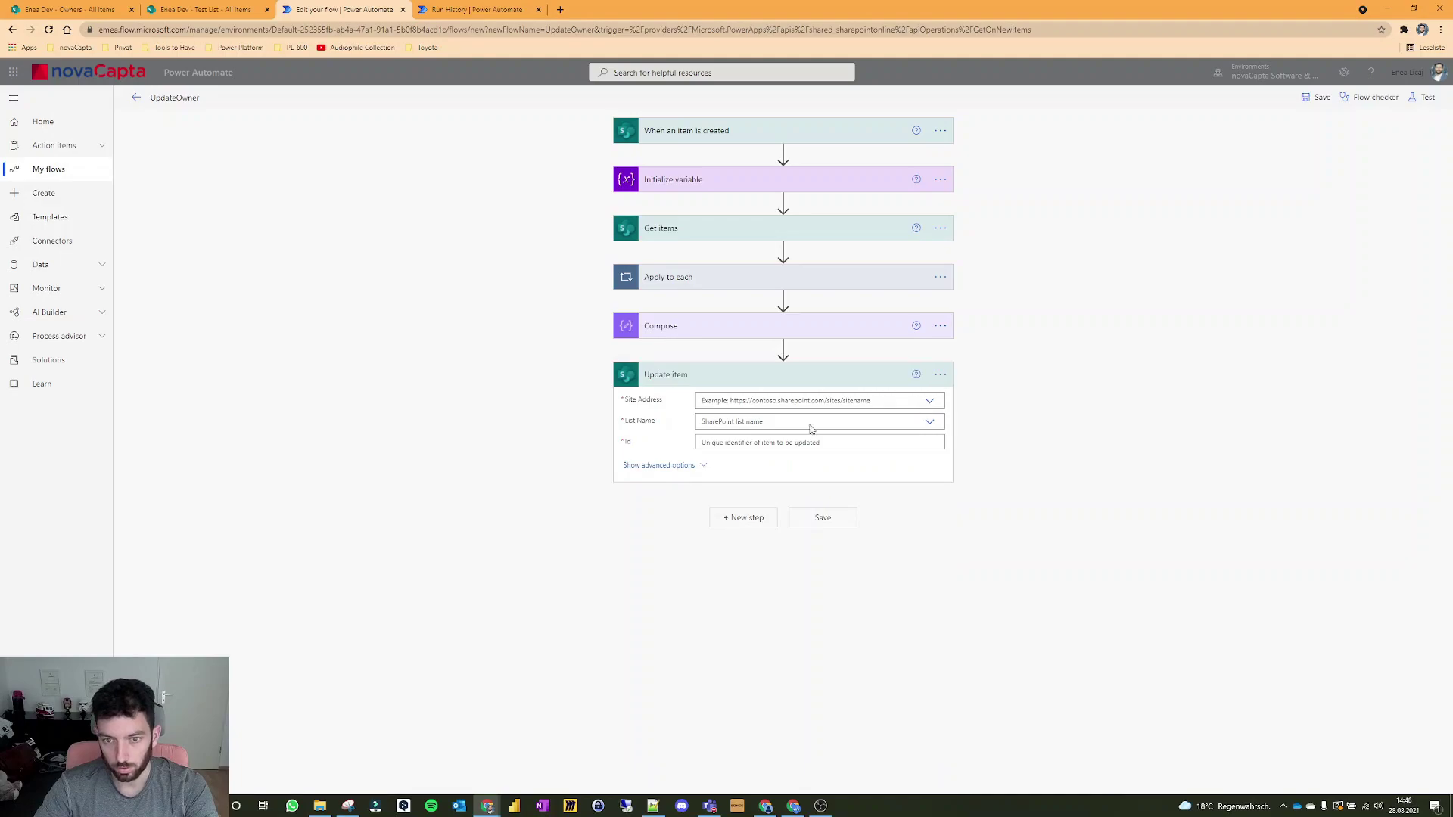
left_click(811, 400)
left_click(723, 491)
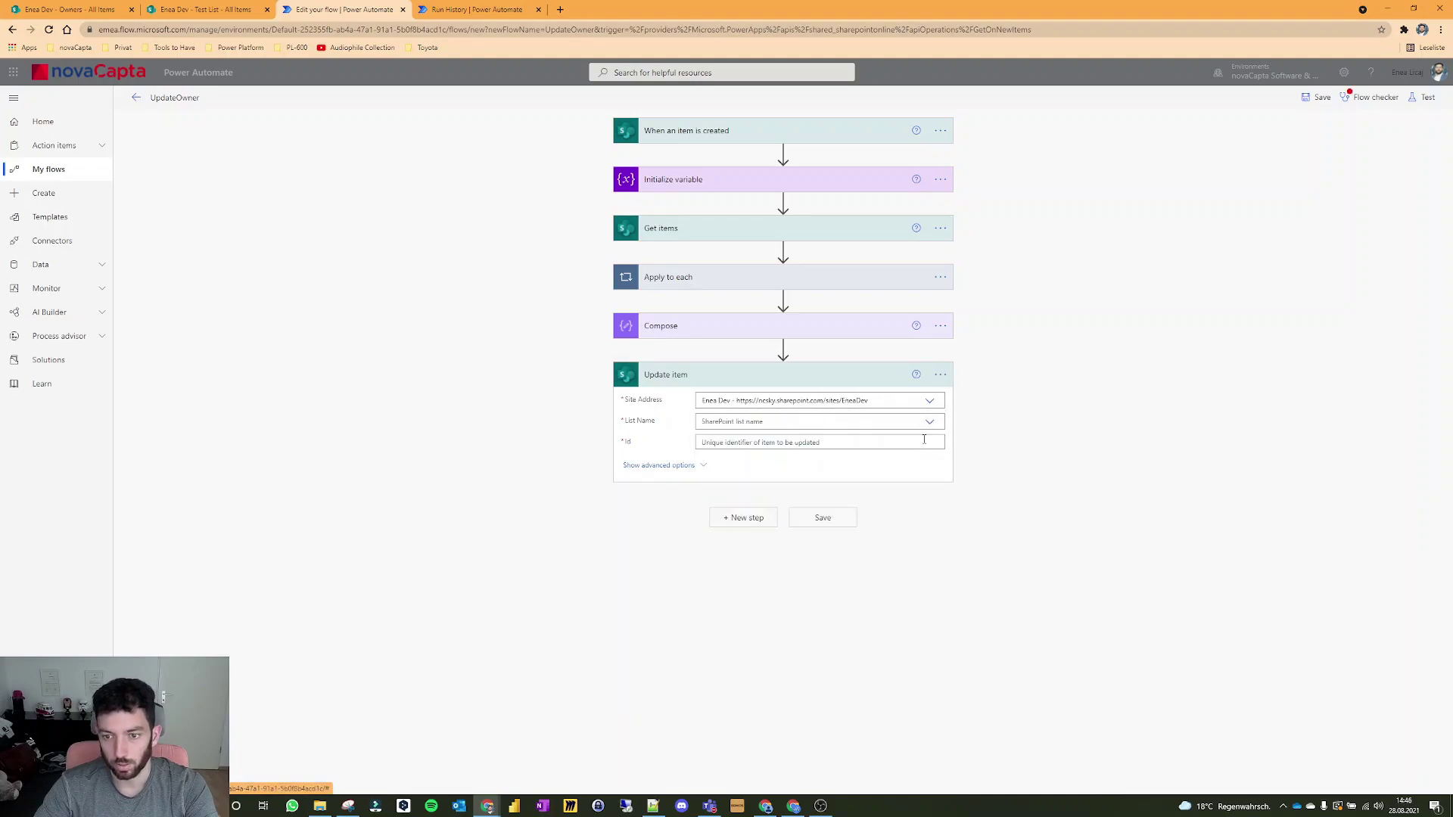
left_click(928, 422)
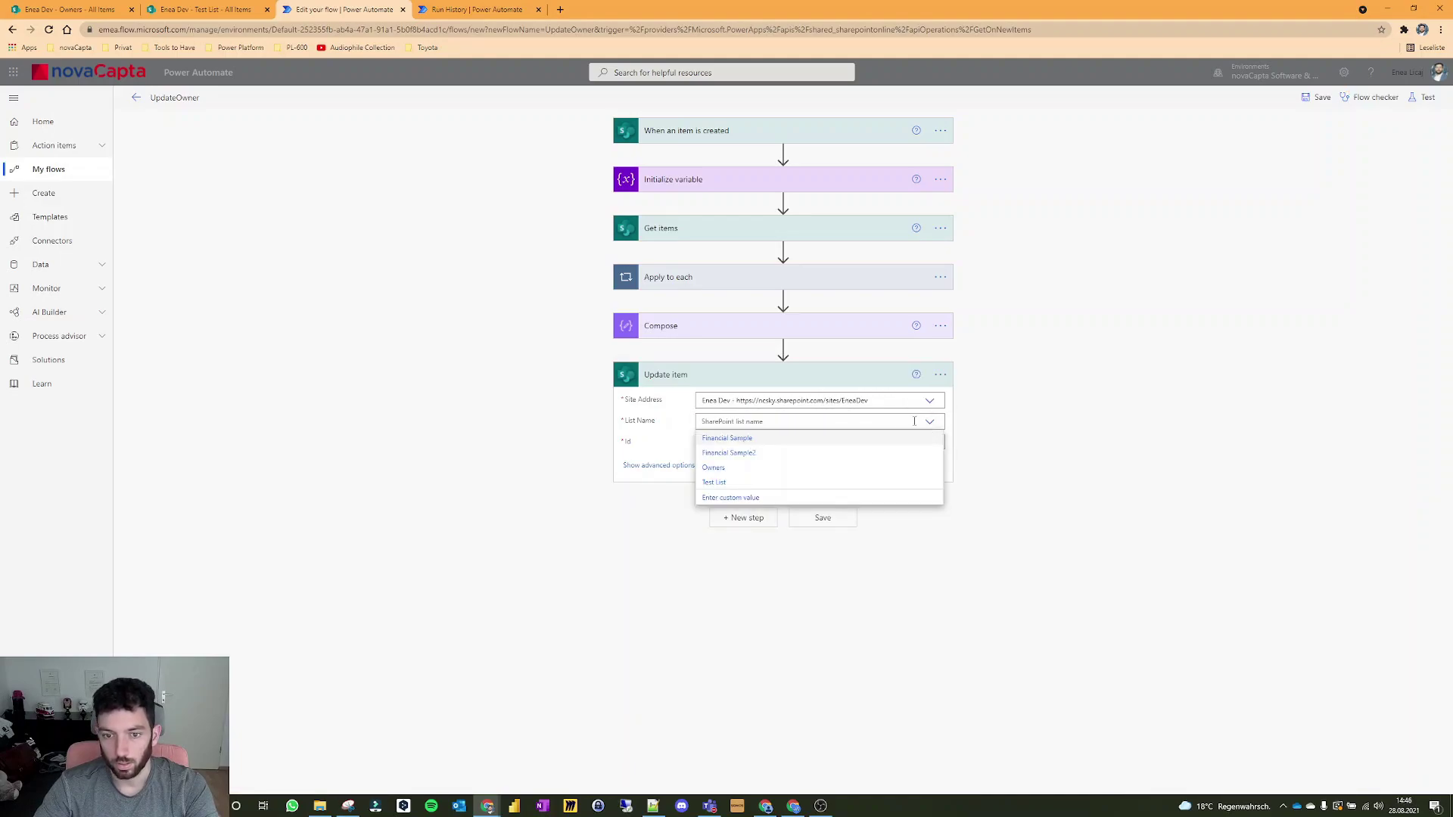
left_click(715, 483)
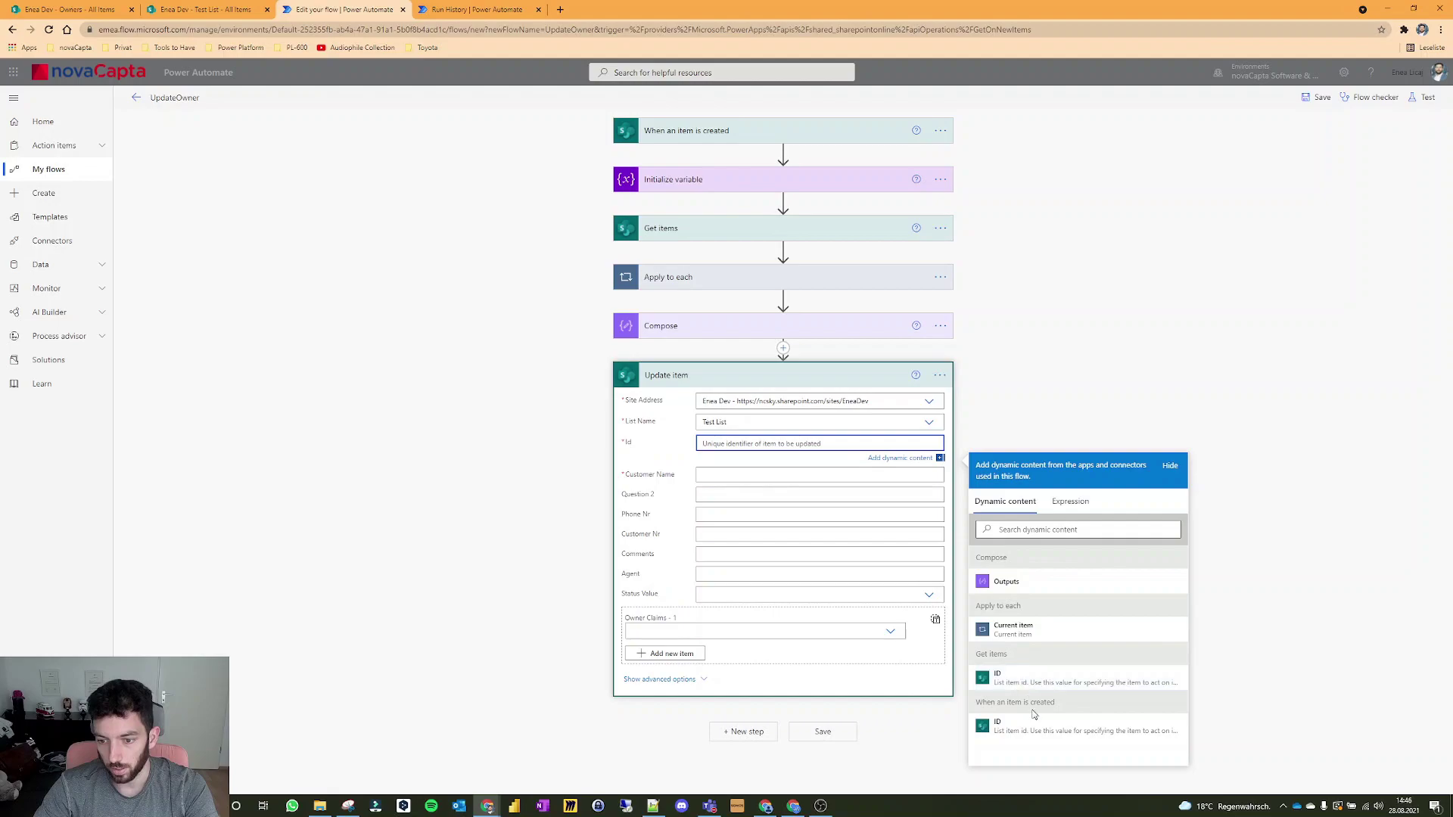
Fill Id and Customer Name from the trigger, and Owner Claims with the Compose outputs.
left_click(1052, 730)
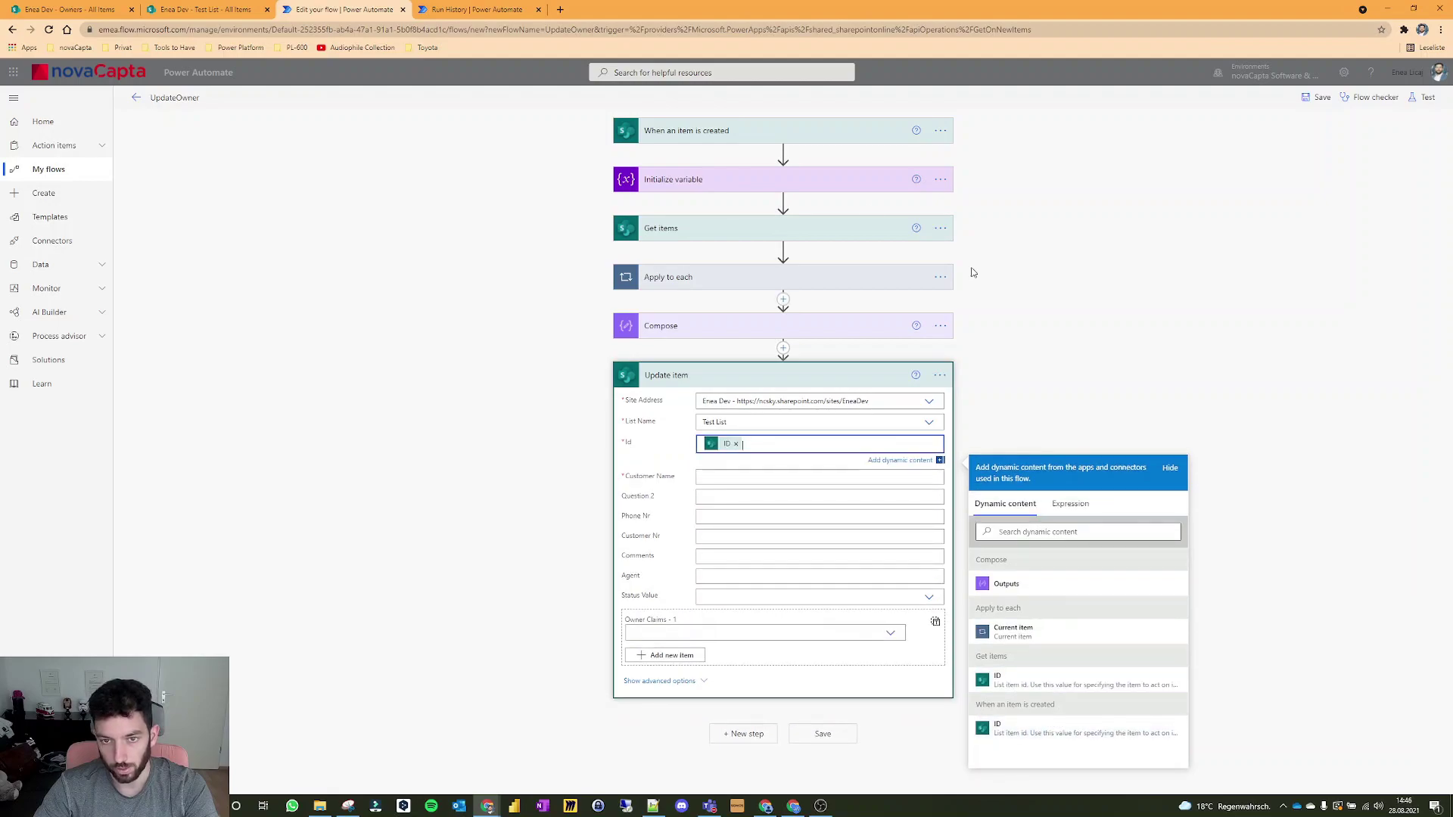
left_click(725, 475)
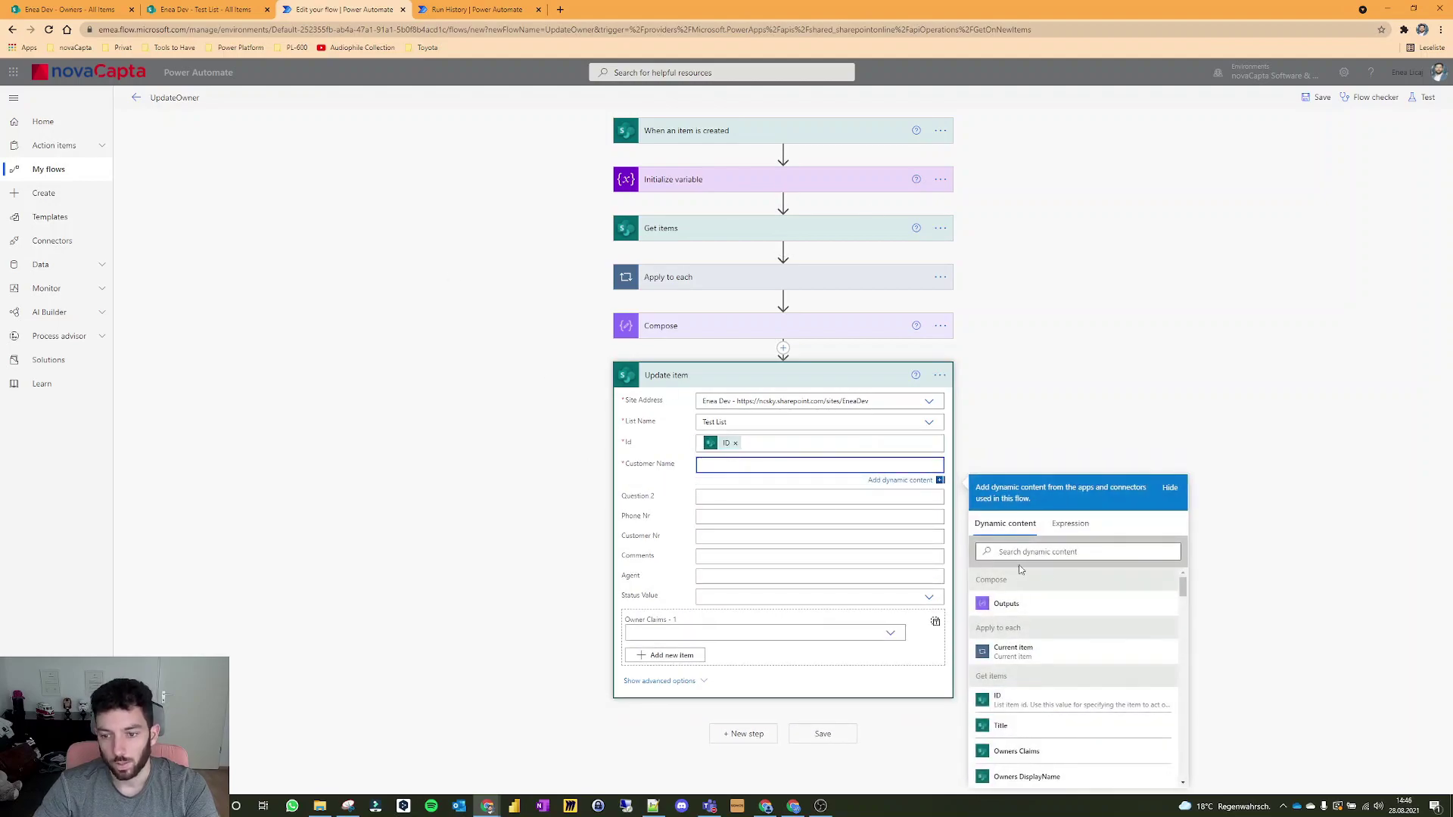
left_click(1078, 552)
type("cu")
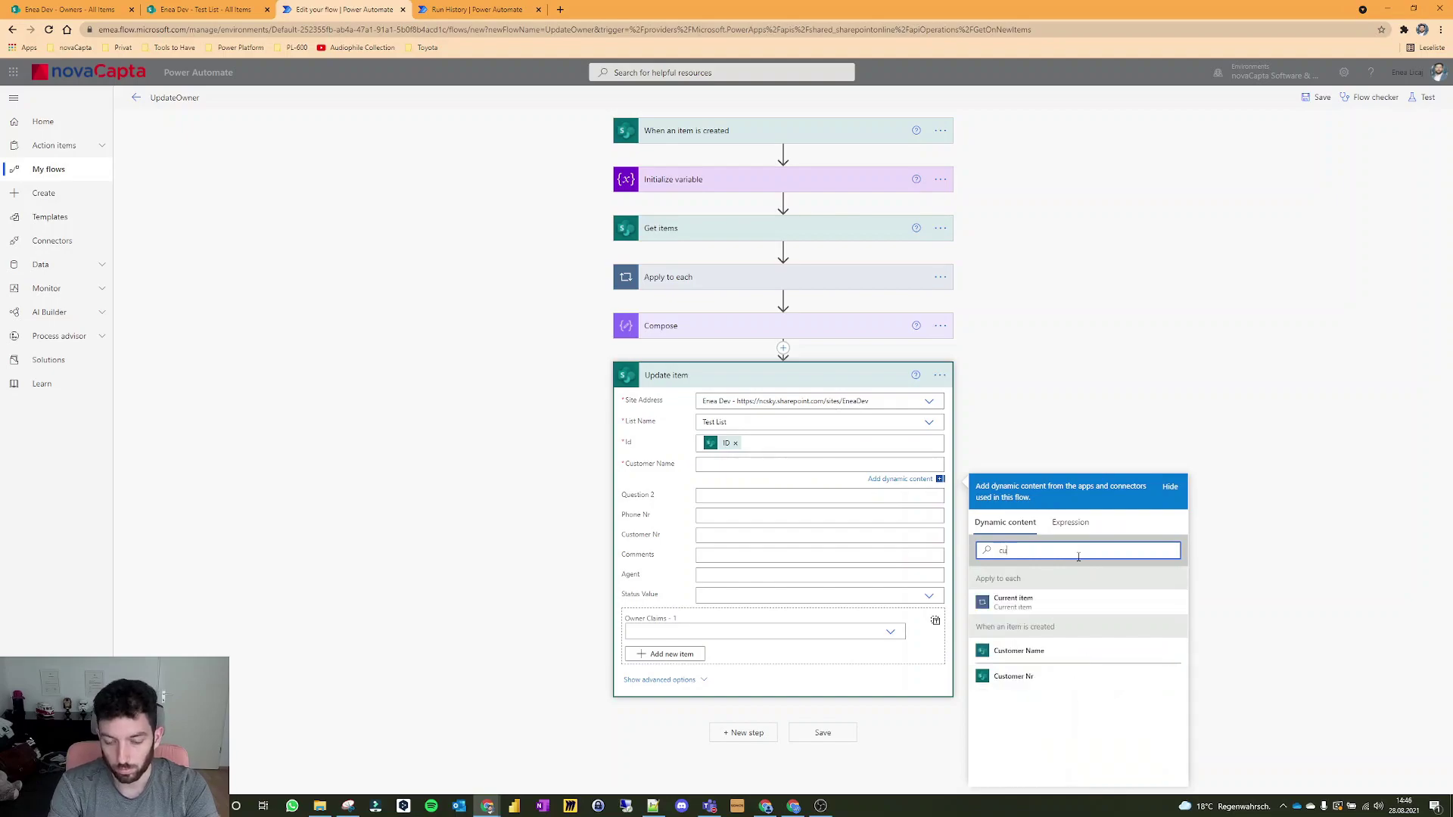
left_click(1054, 651)
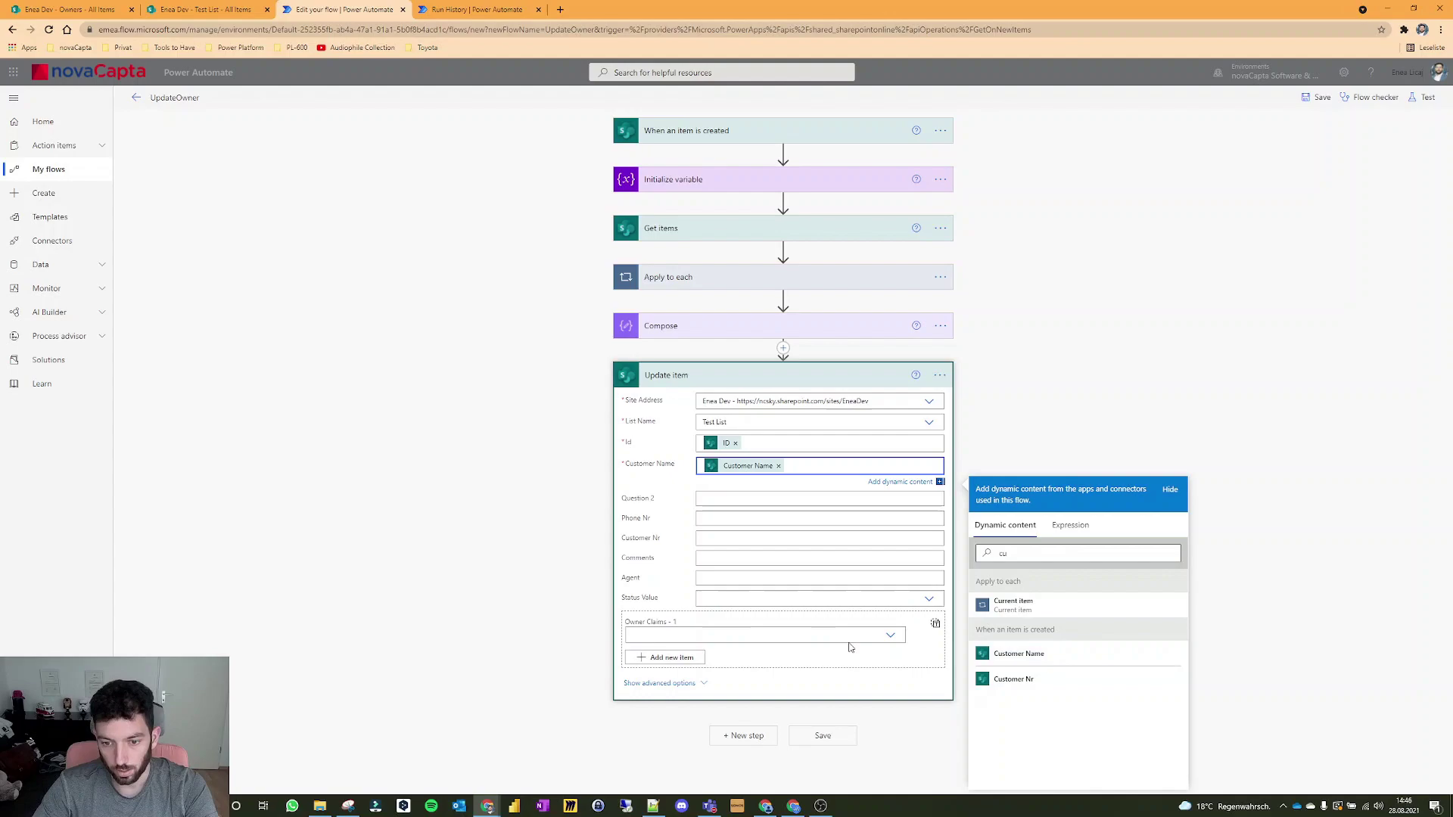
left_click(783, 661)
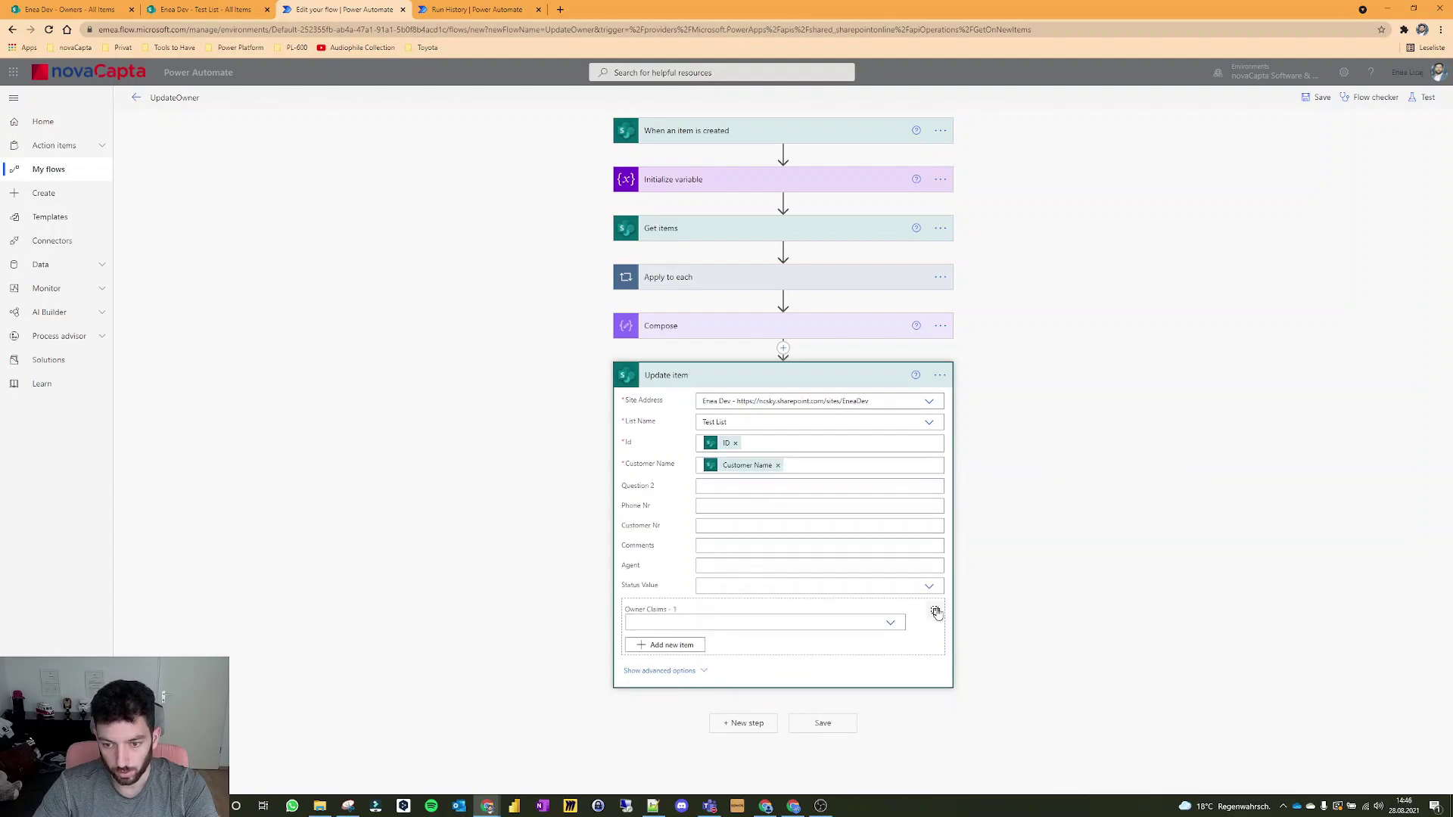
left_click(881, 622)
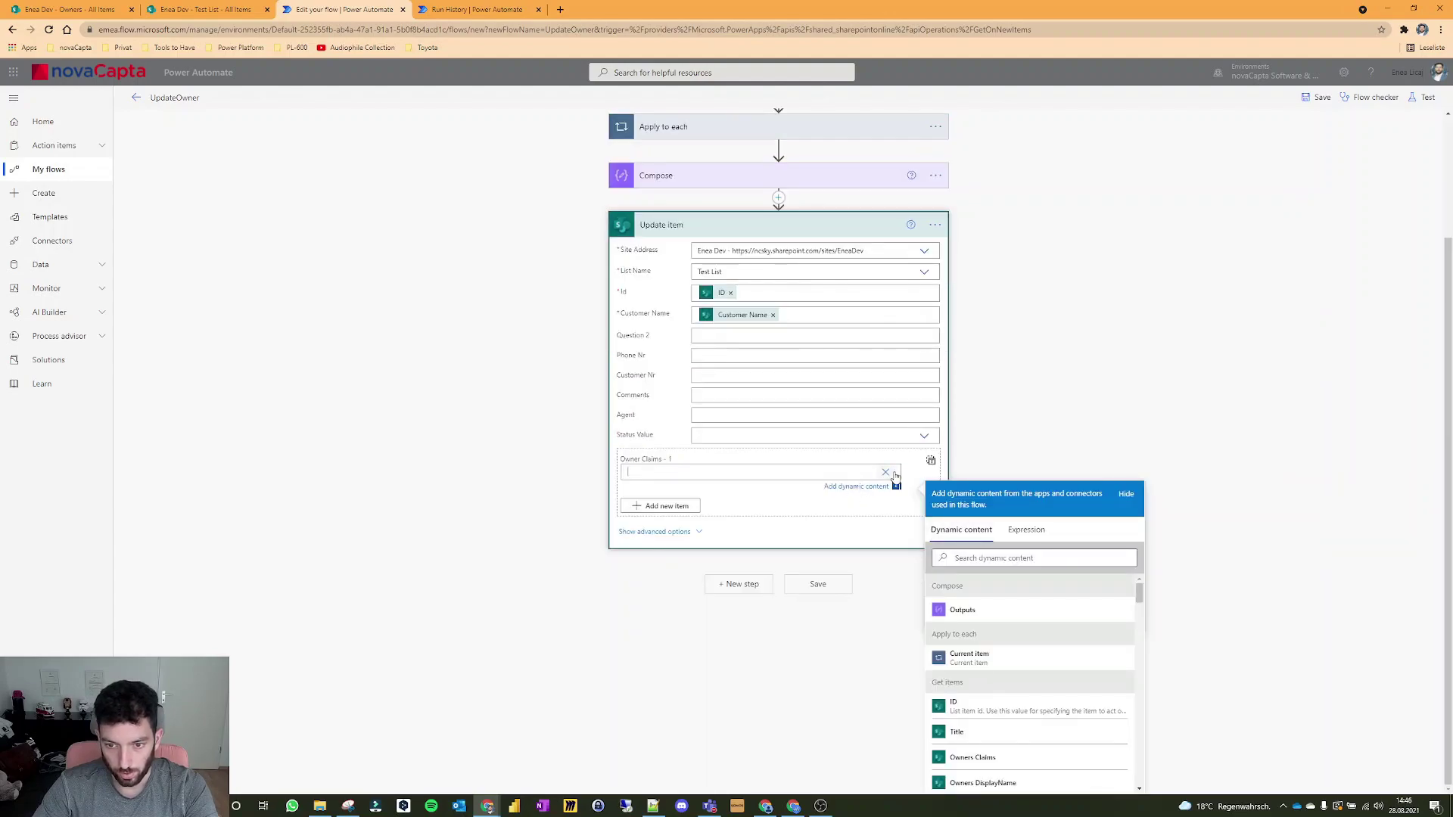
left_click(884, 475)
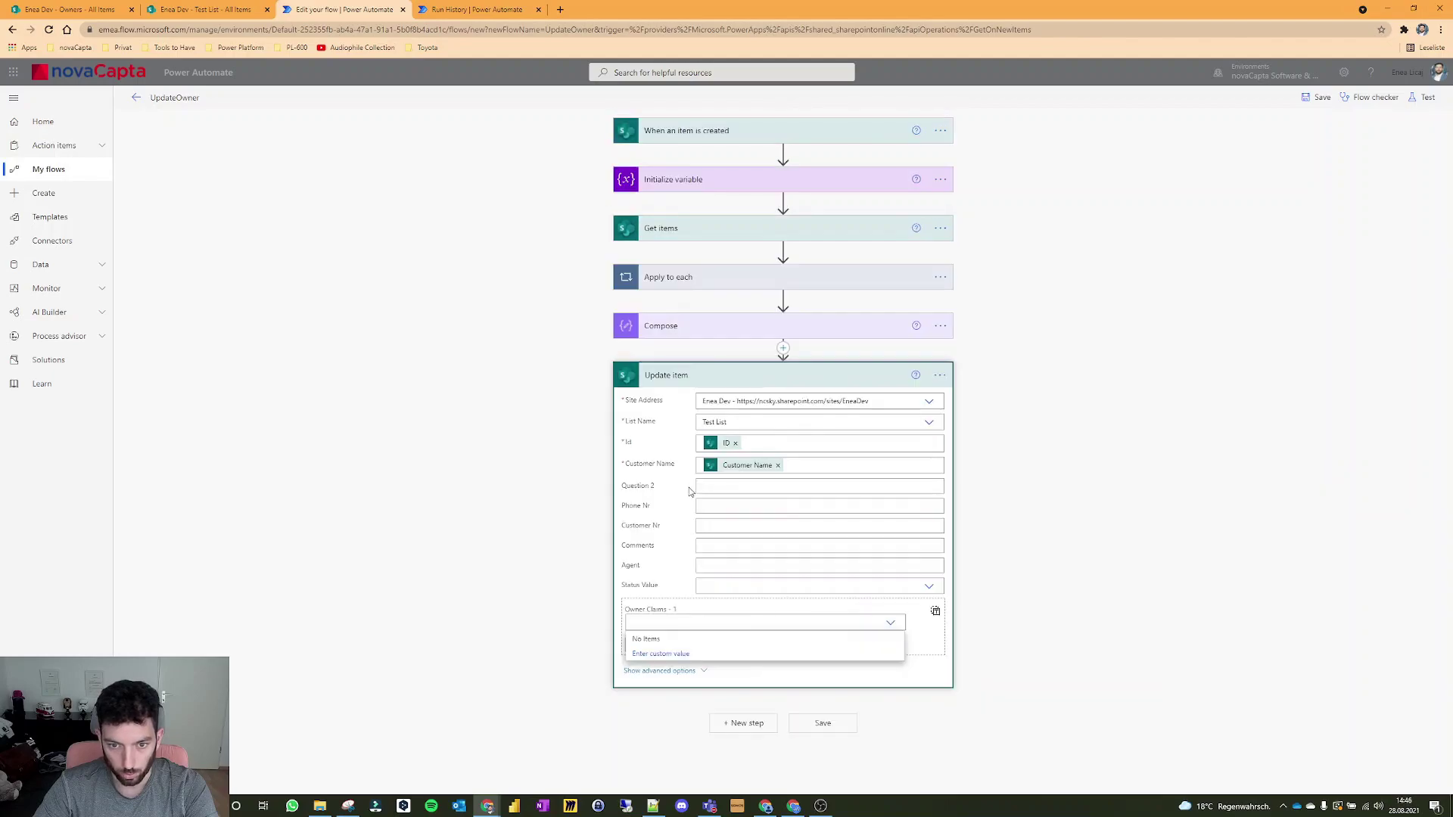
left_click(666, 654)
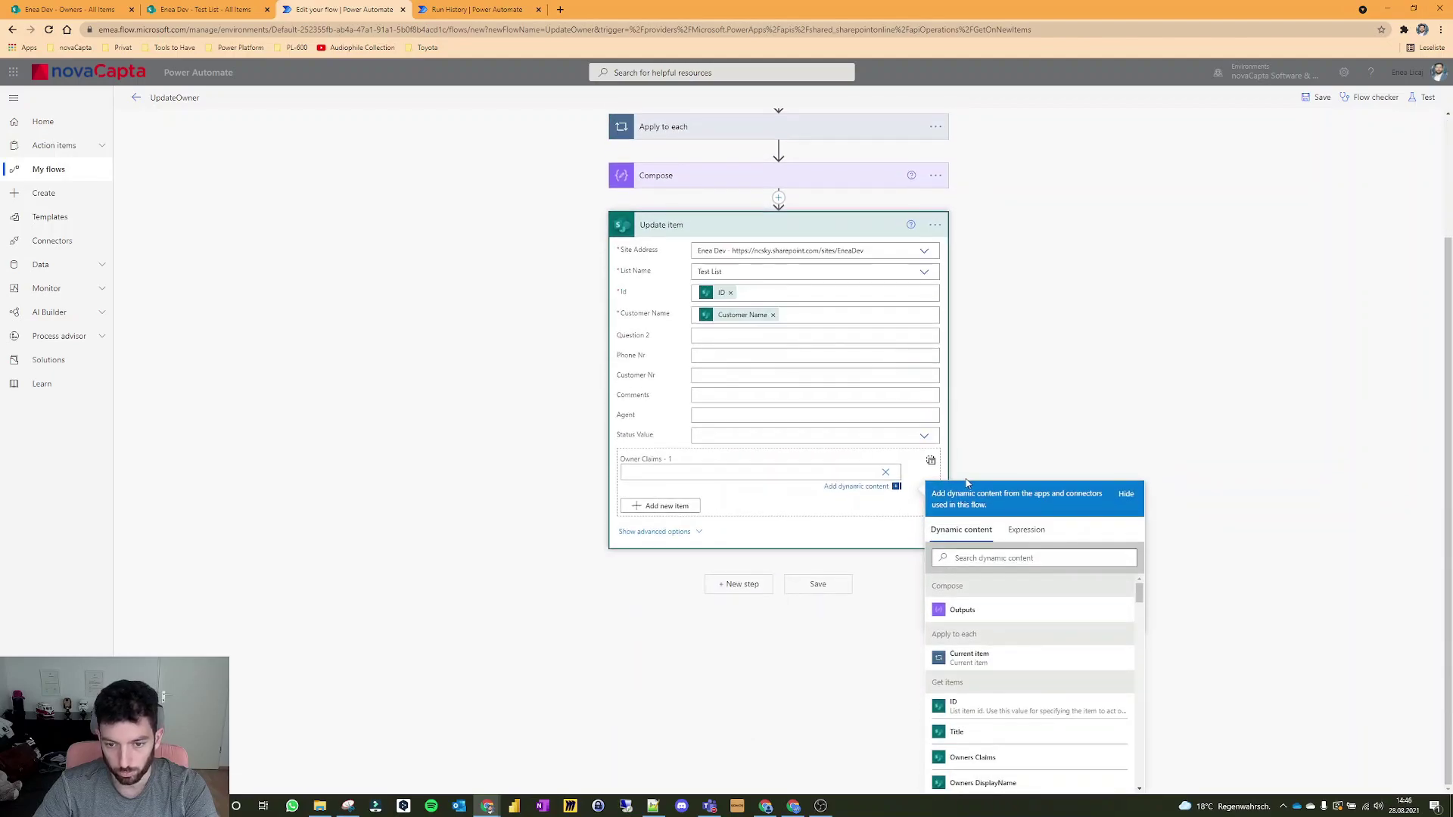
left_click(950, 613)
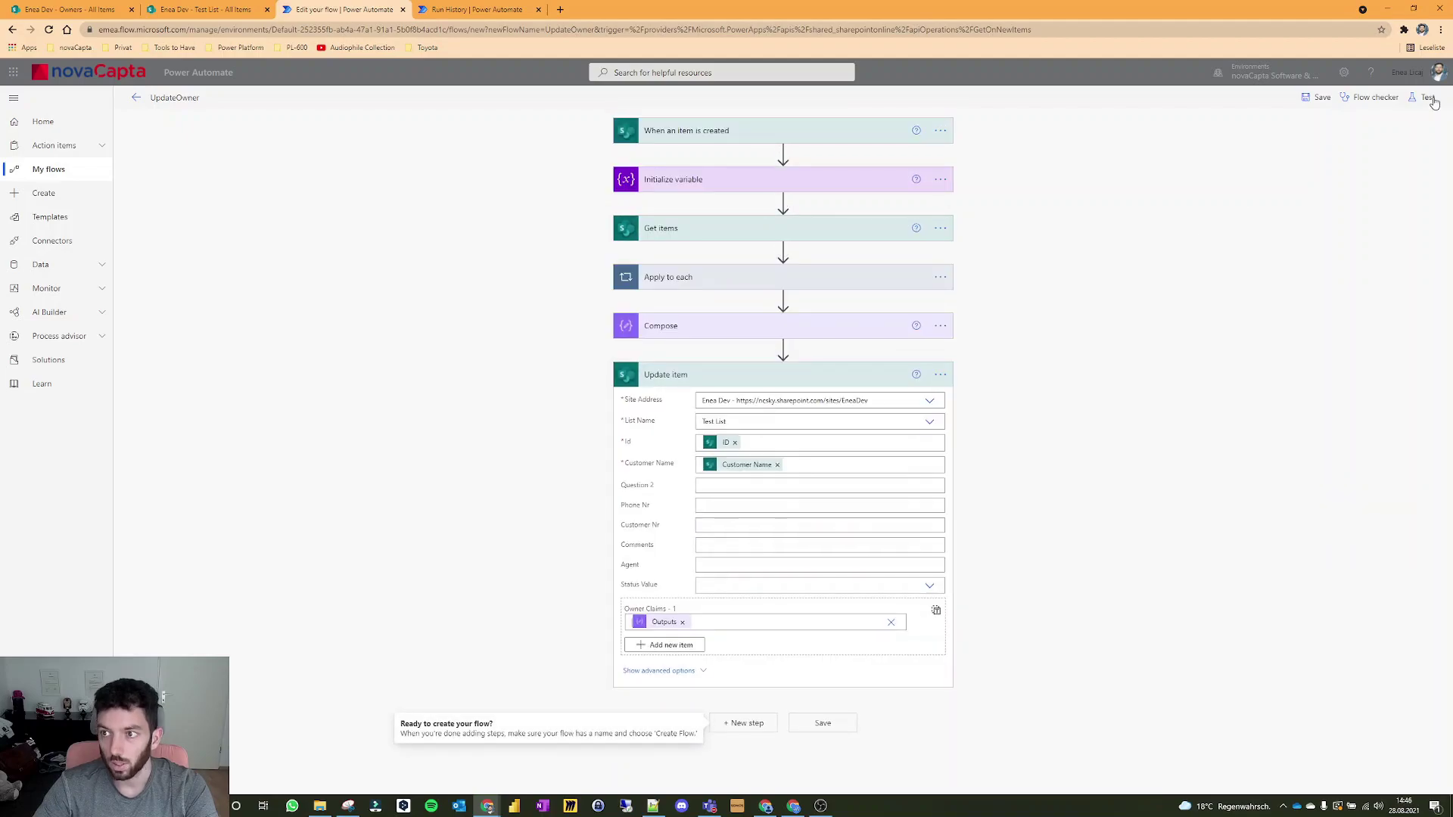
Save and test the flow with the recent successful trigger, then inspect Update item's users-not-found error.
left_click(1423, 97)
left_click(1316, 168)
left_click(1318, 187)
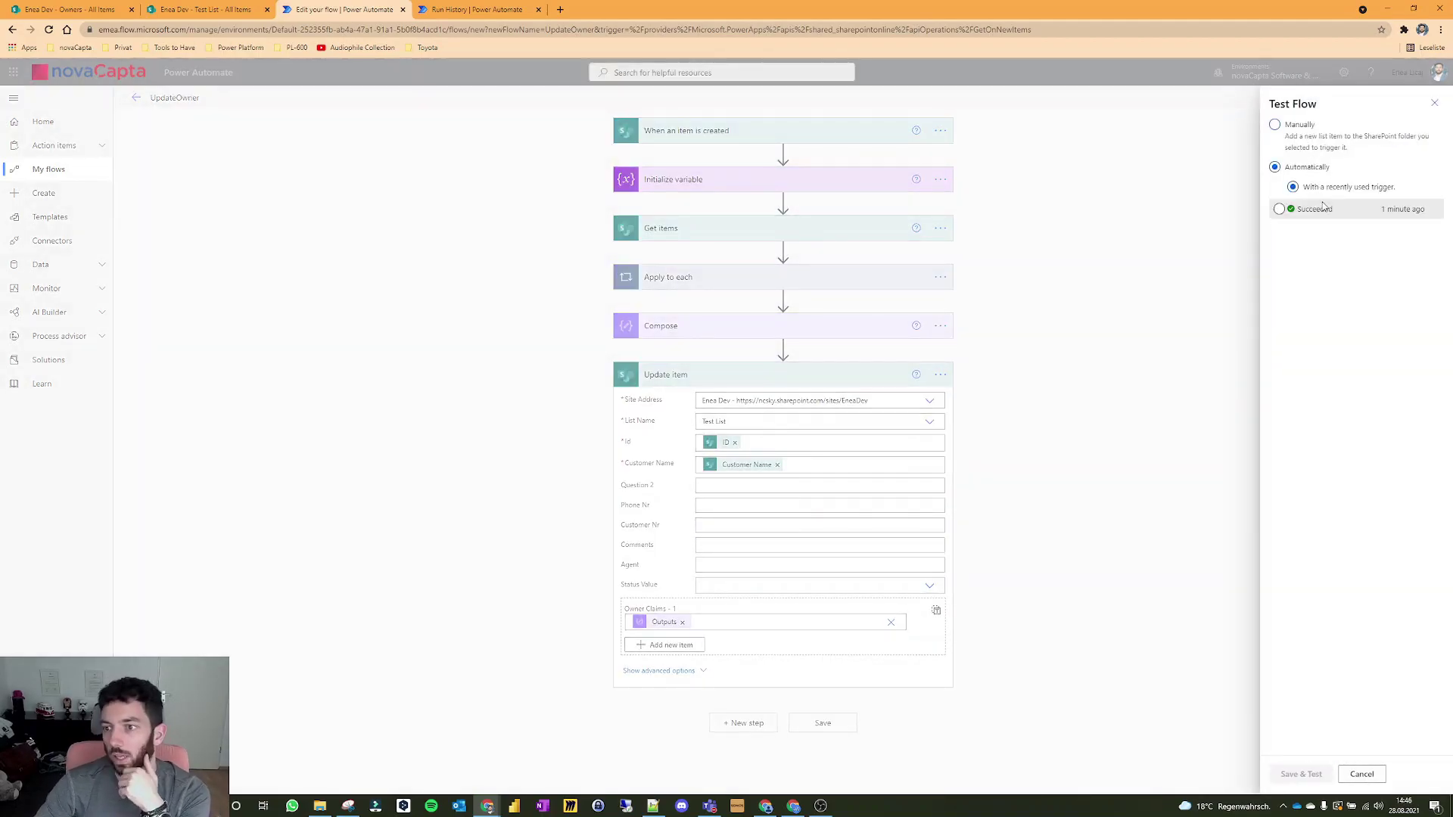
left_click(1325, 210)
left_click(1298, 773)
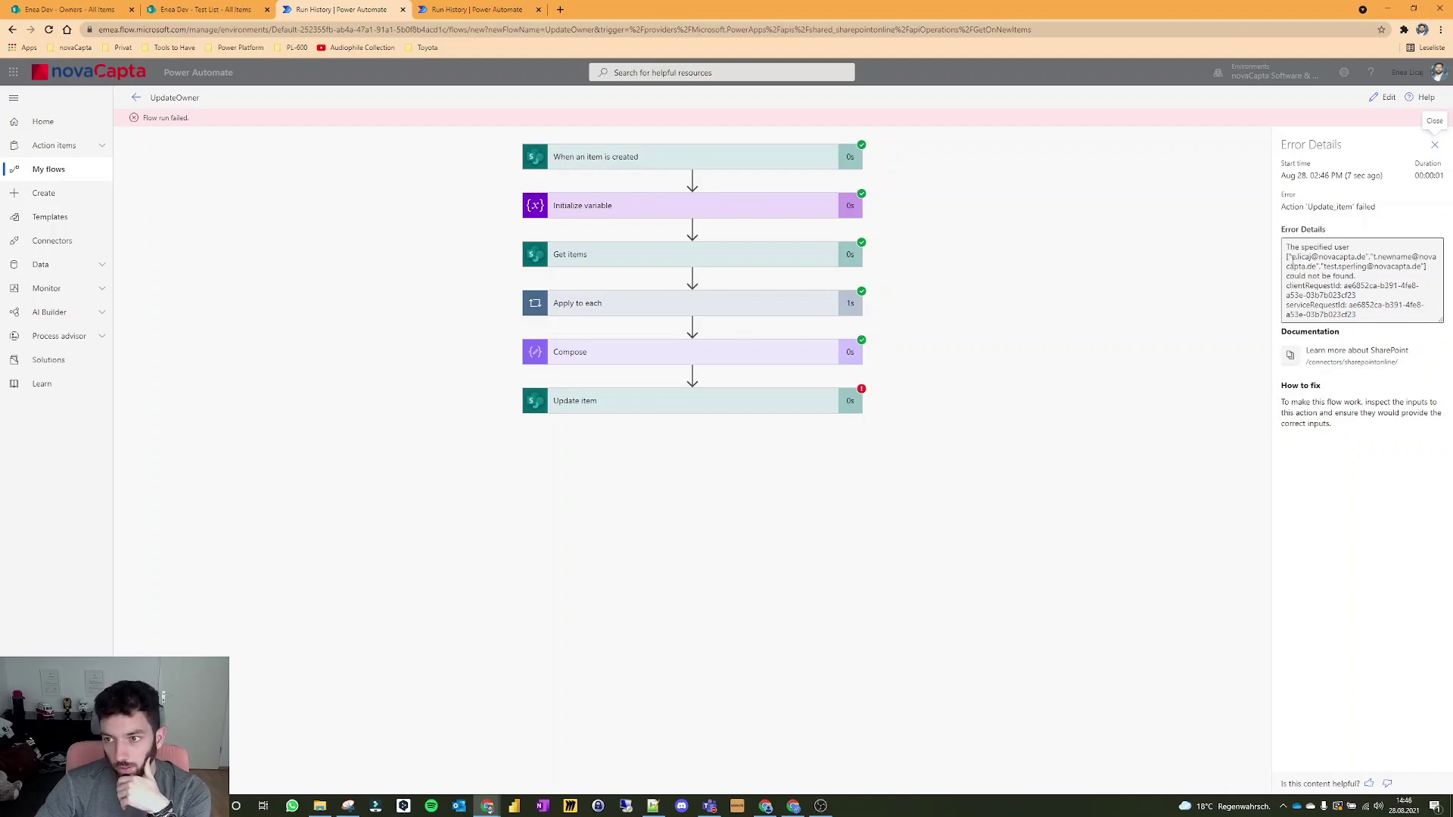
left_click_drag(1286, 258, 1429, 268)
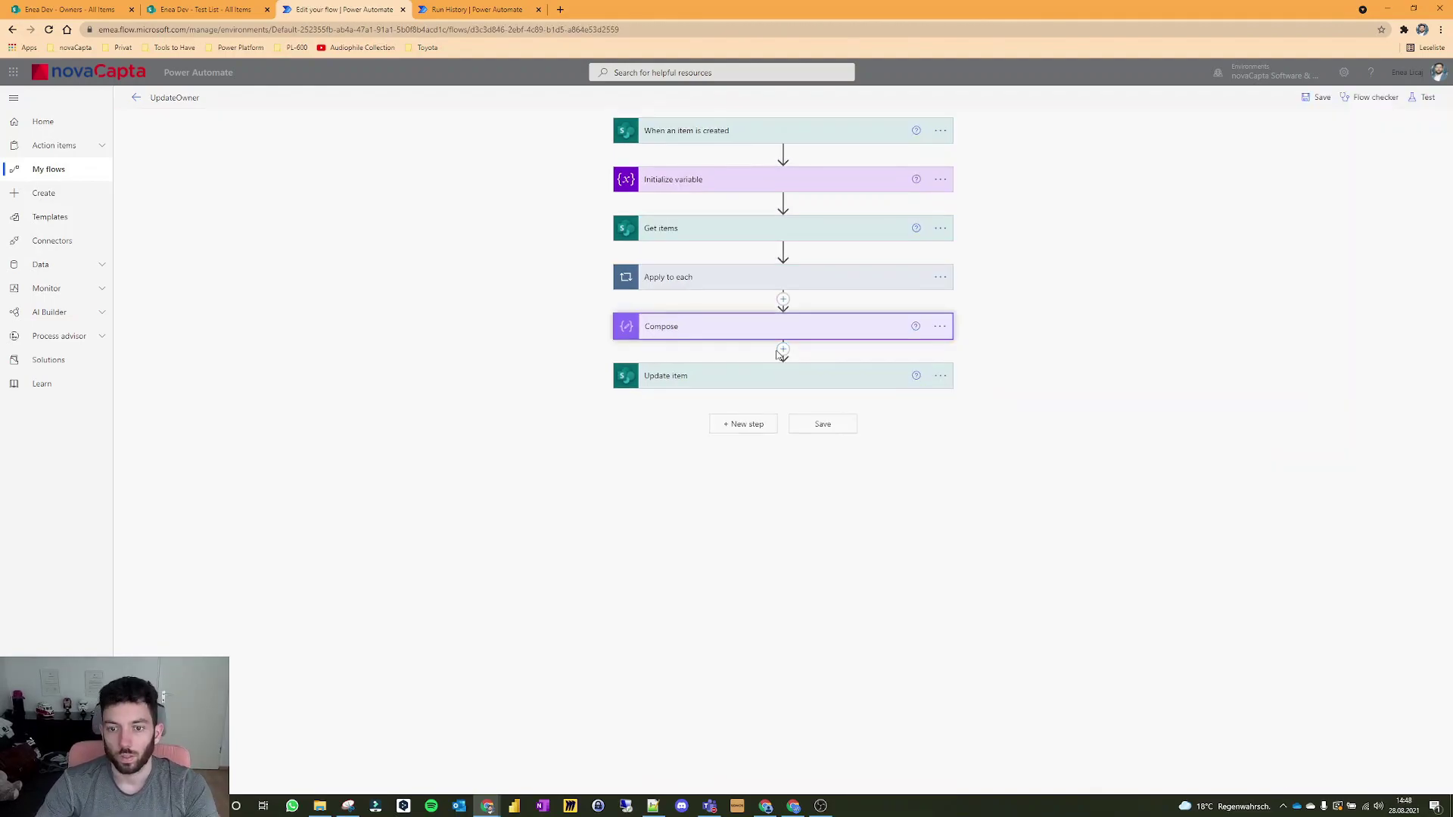
Insert a Select action before Update item with the Owners variable as its From input.
left_click(784, 349)
left_click(774, 371)
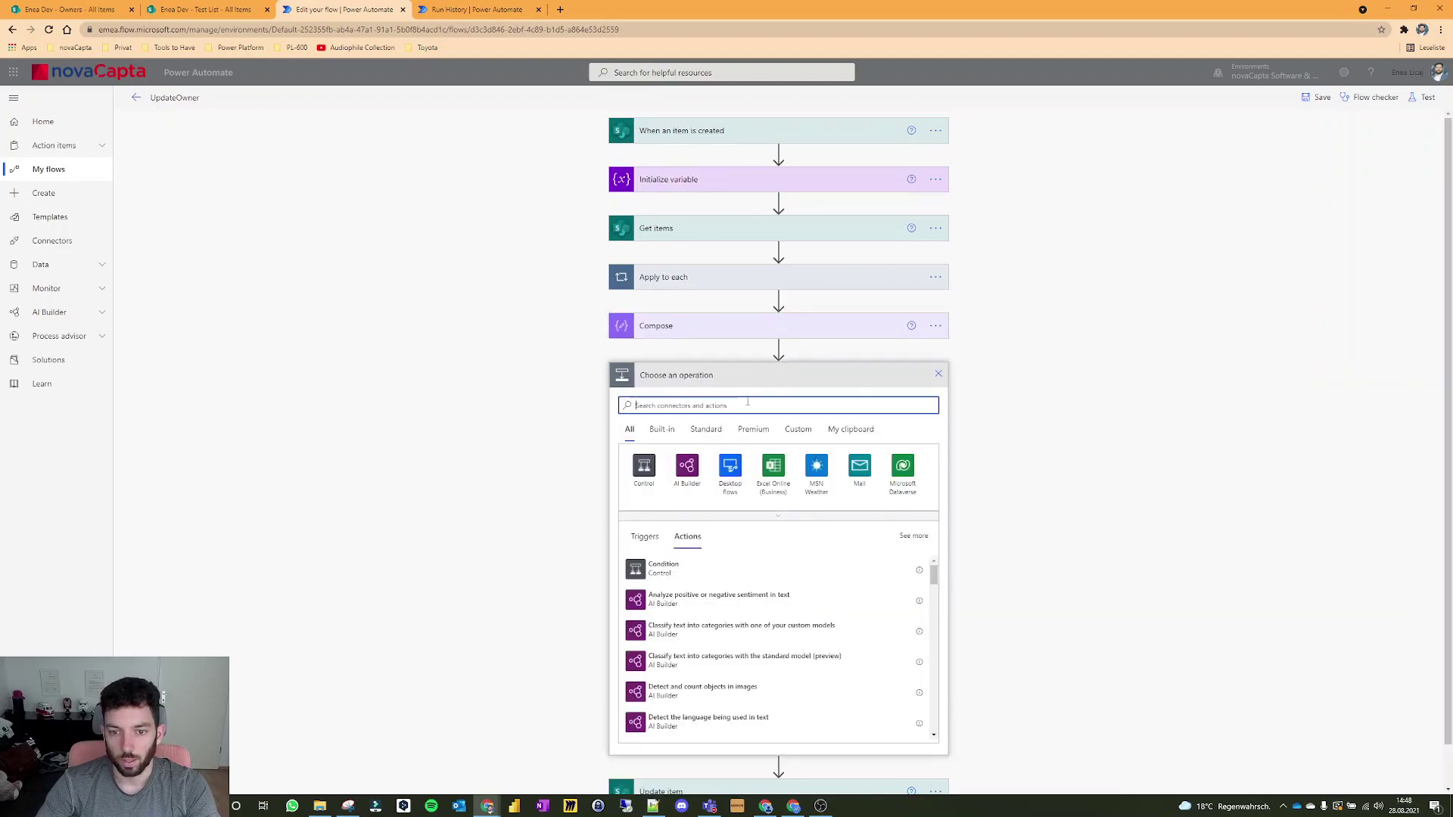
type("data")
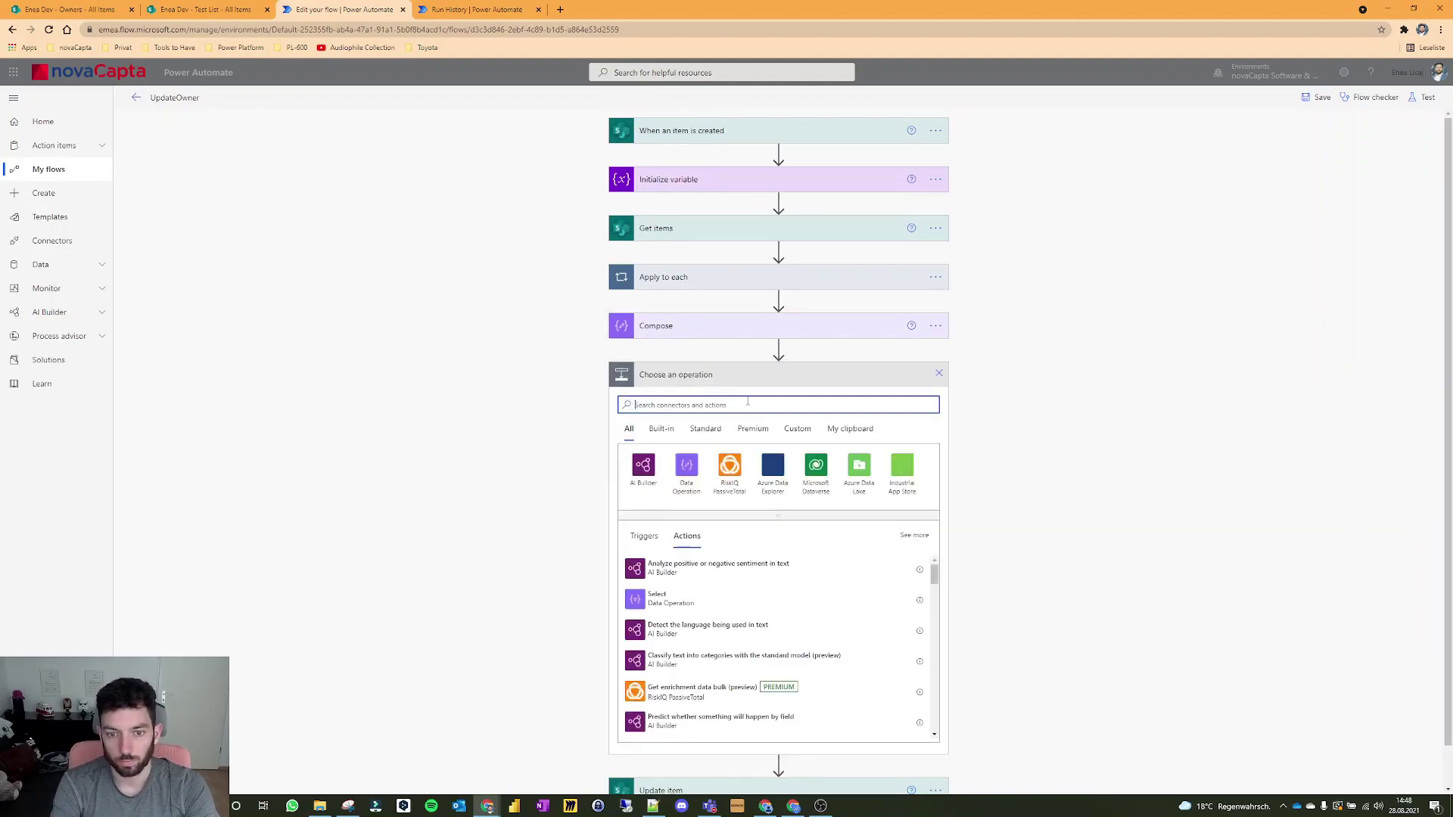
key("BackSpace")
key("BackSpace")
key("BackSpace")
key("BackSpace")
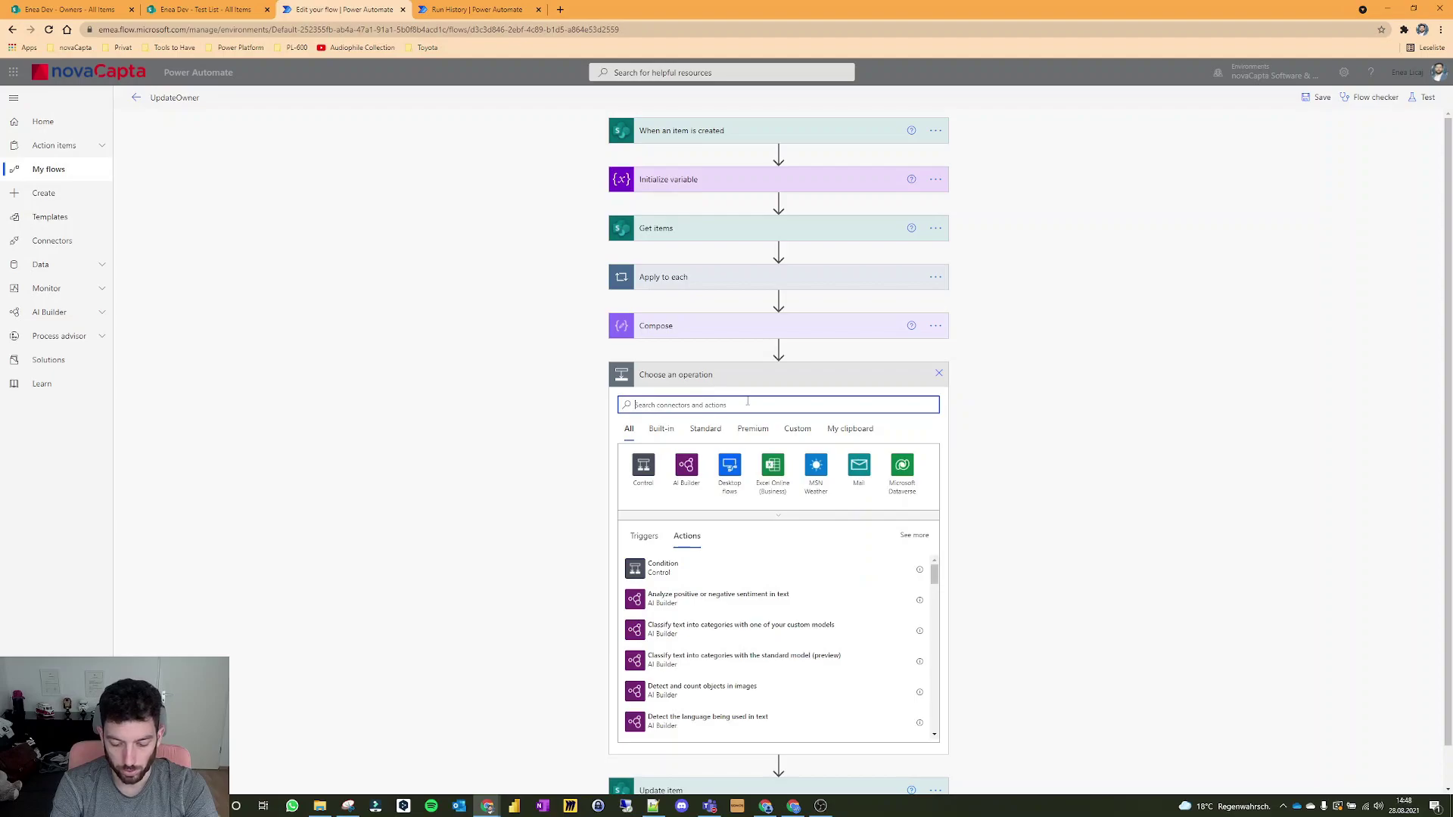
type("select")
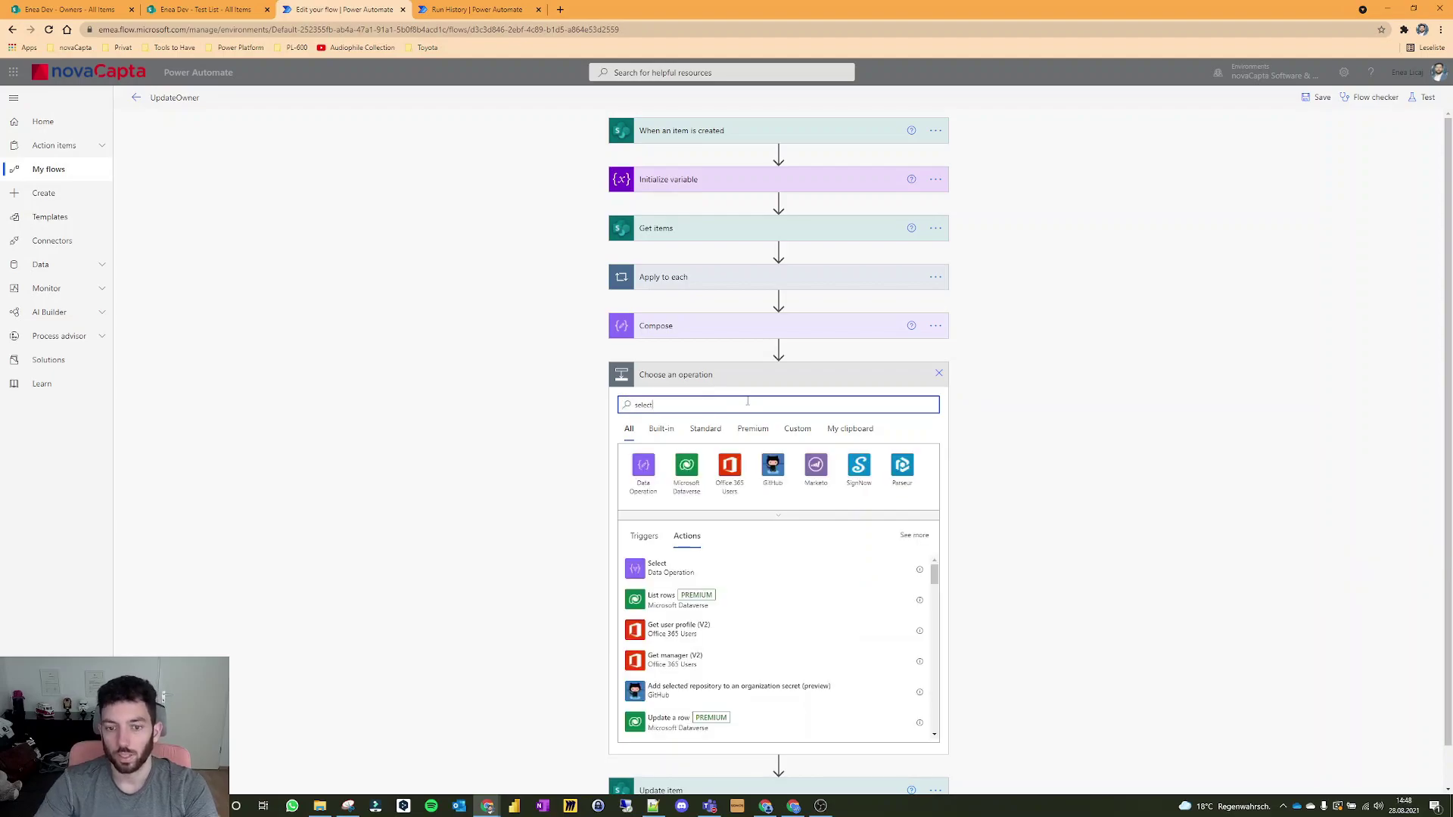
left_click(657, 568)
left_click(822, 403)
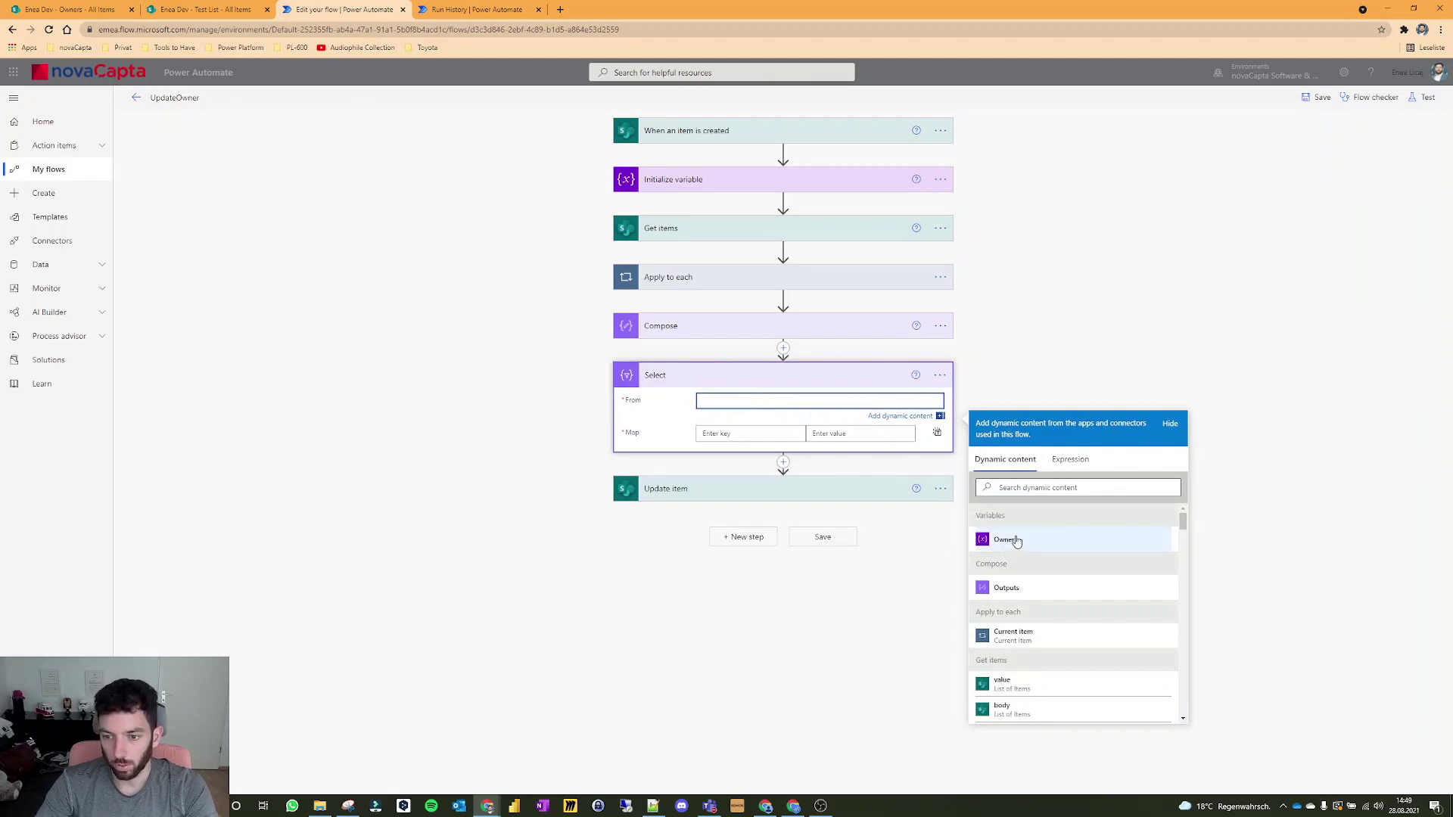
left_click(1017, 542)
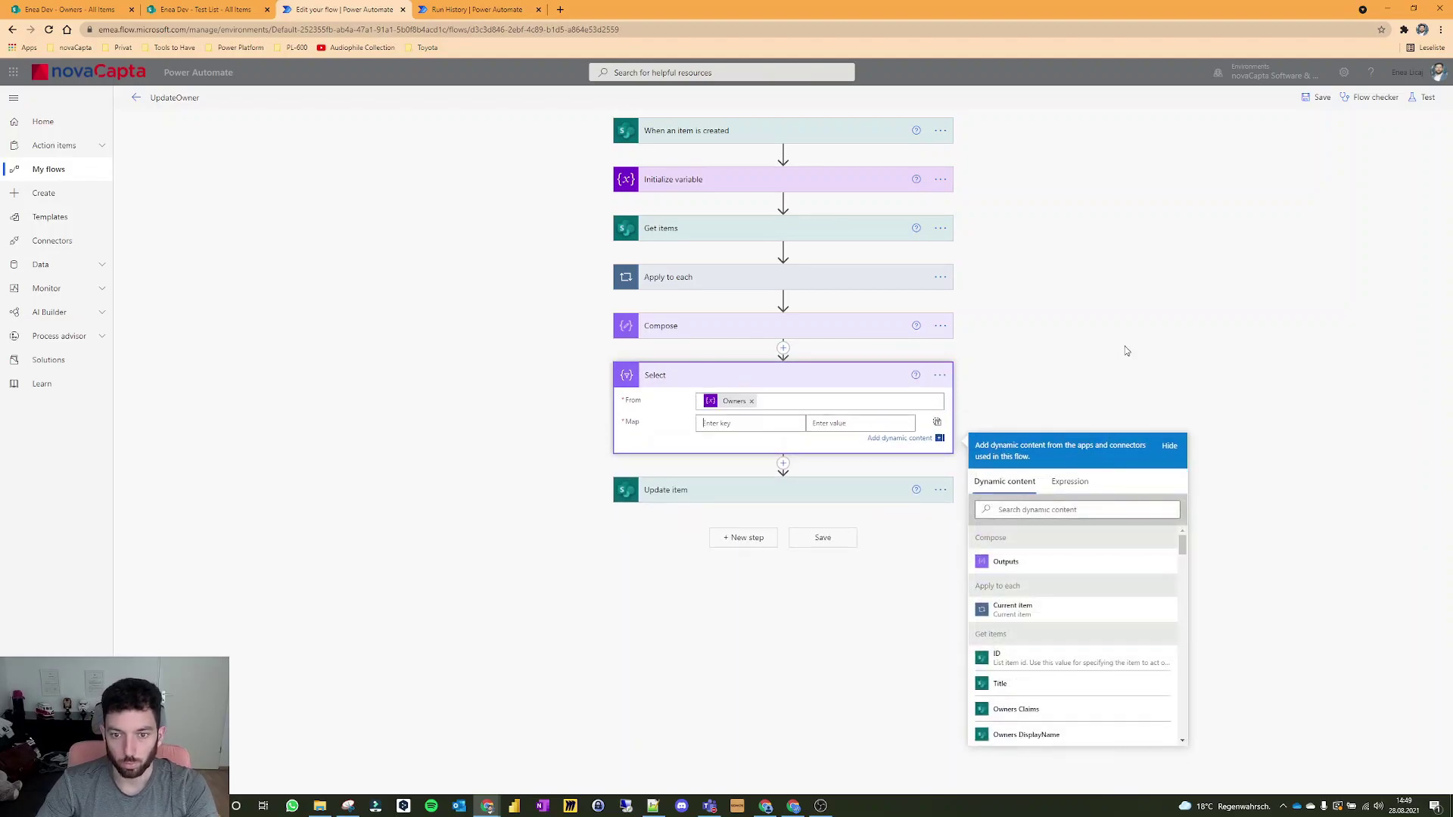
Map the key Claims to the expression item() in the Select step.
type("claims")
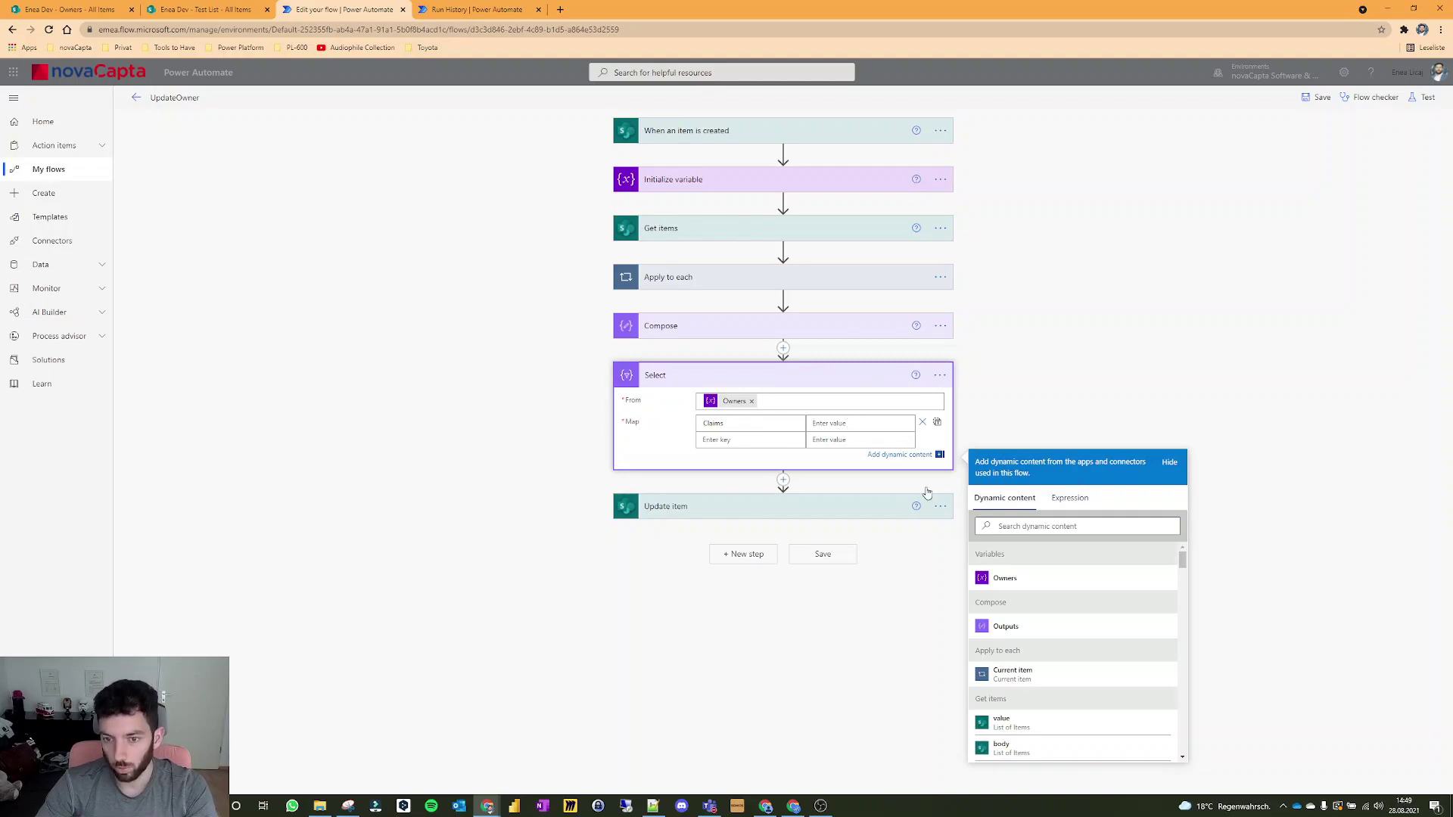
left_click(1070, 498)
left_click(1044, 536)
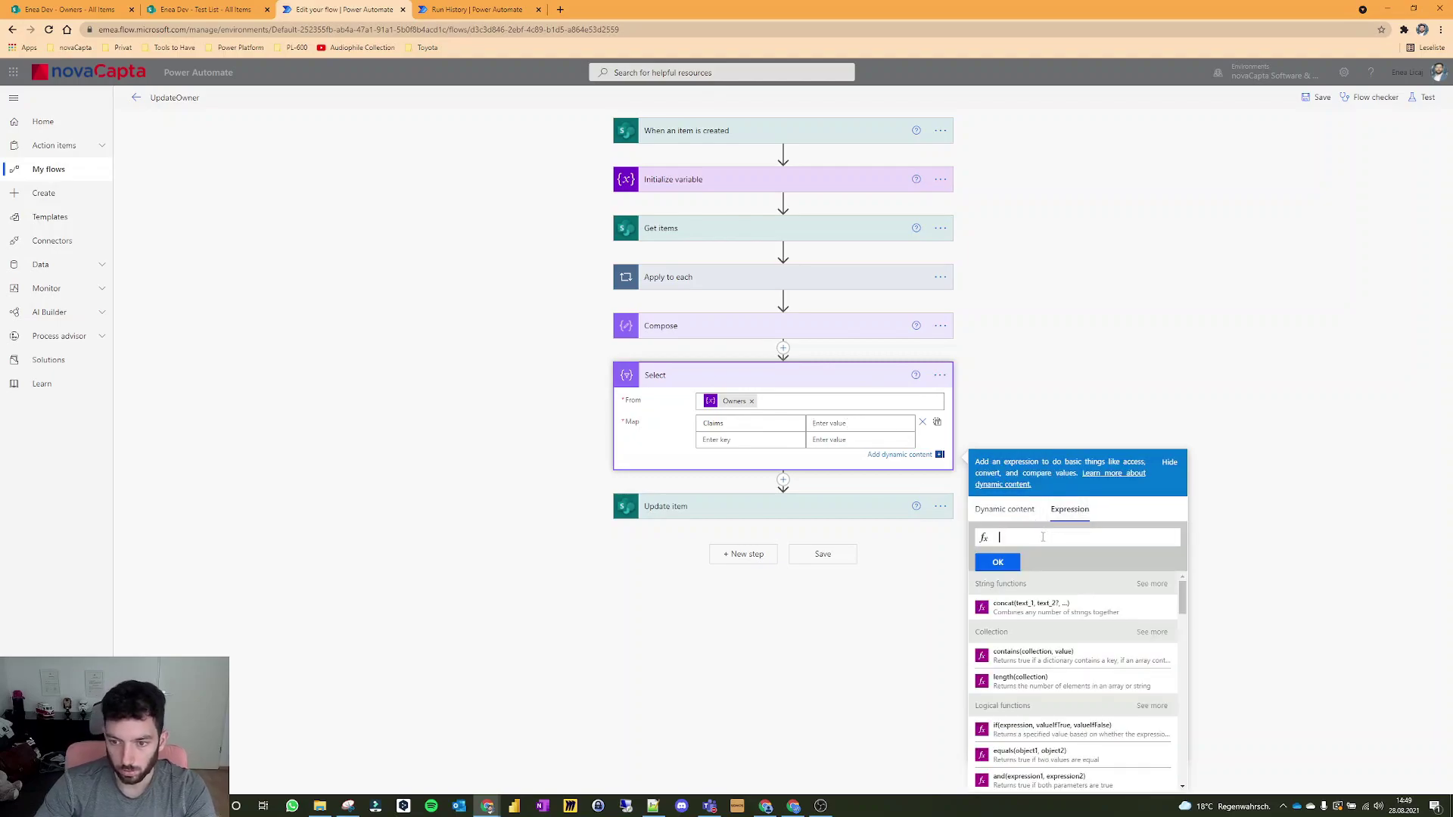
type("Items")
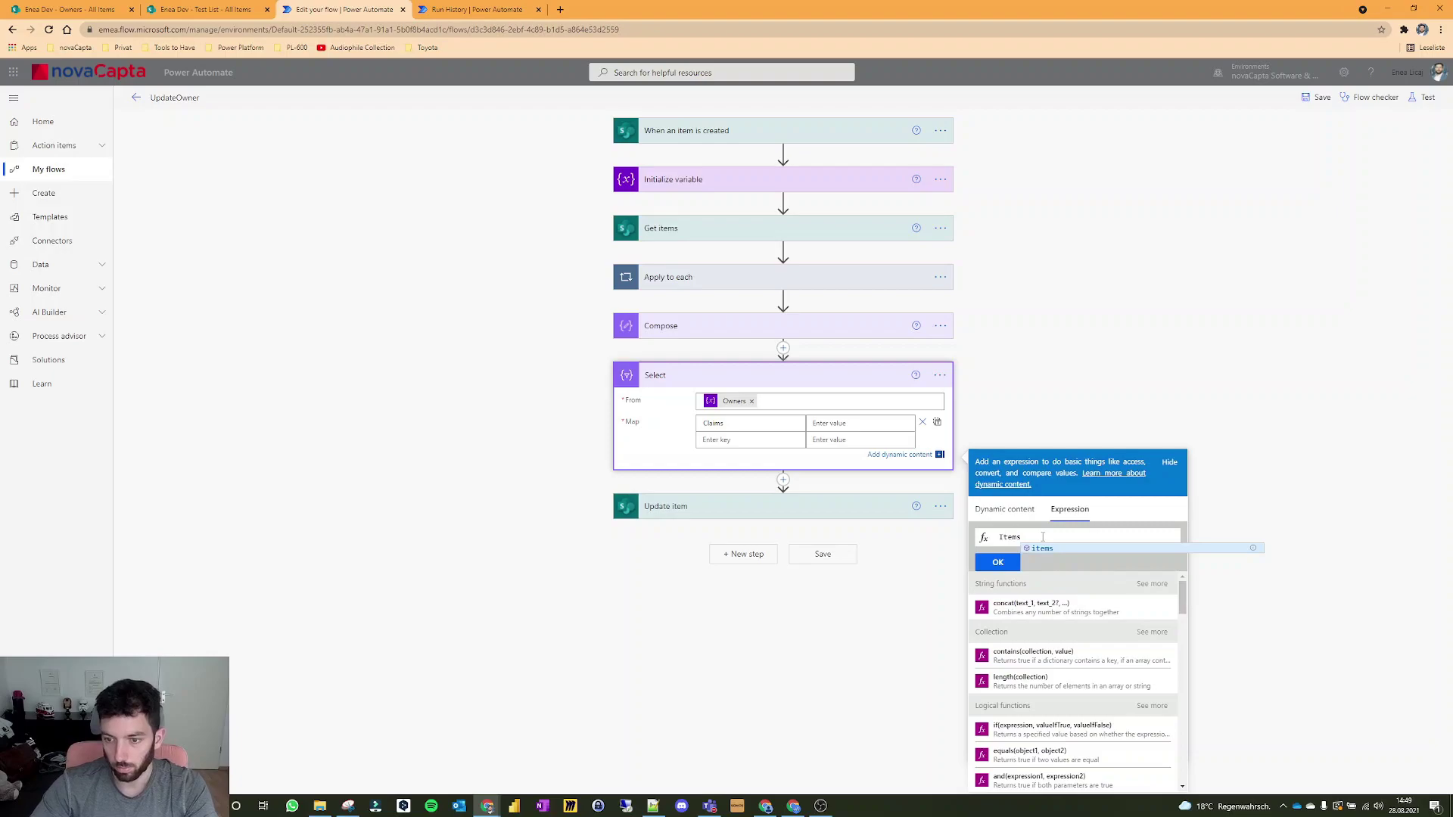
key("BackSpace")
type("(")
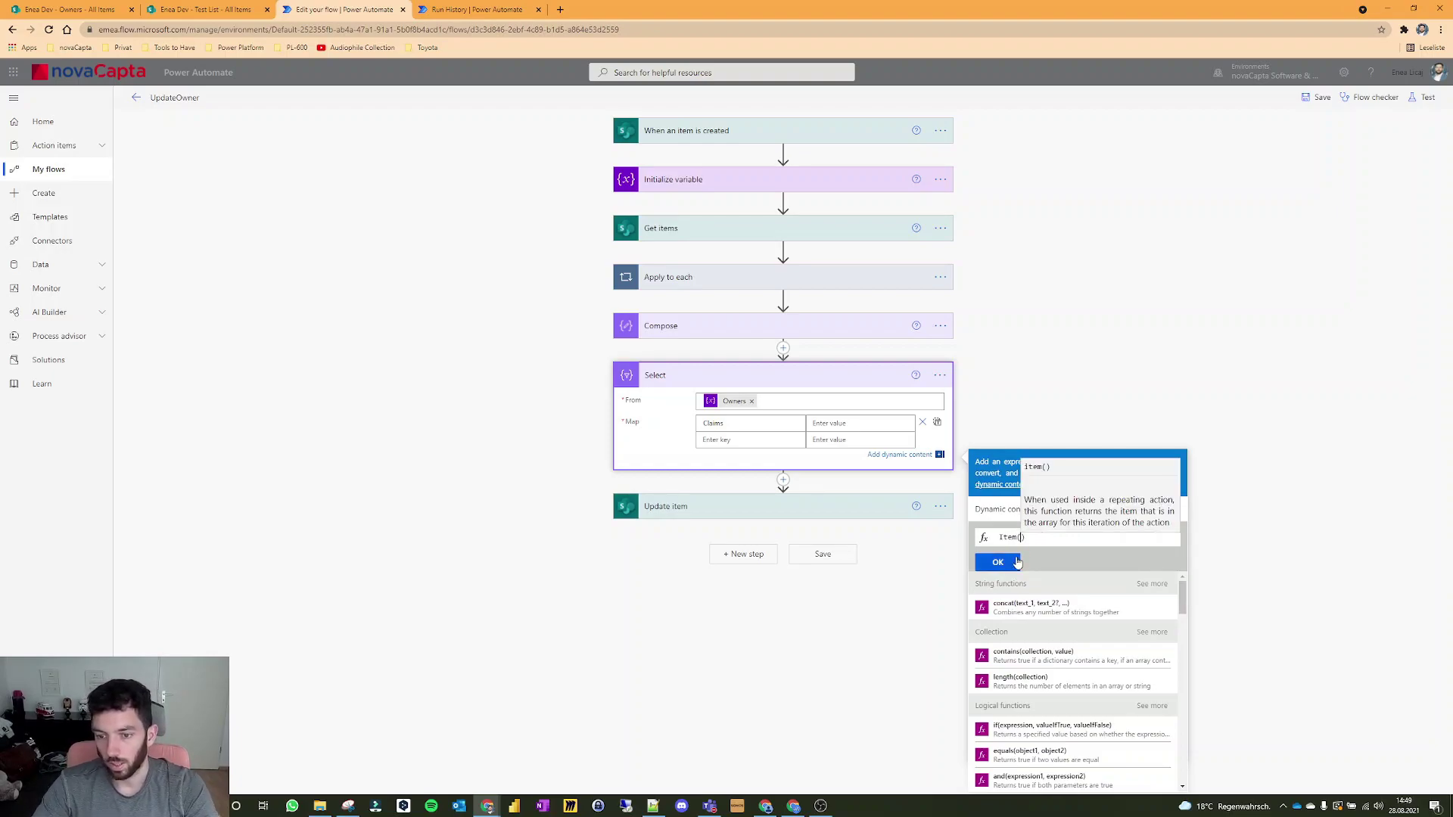
left_click(1017, 561)
left_click(1079, 374)
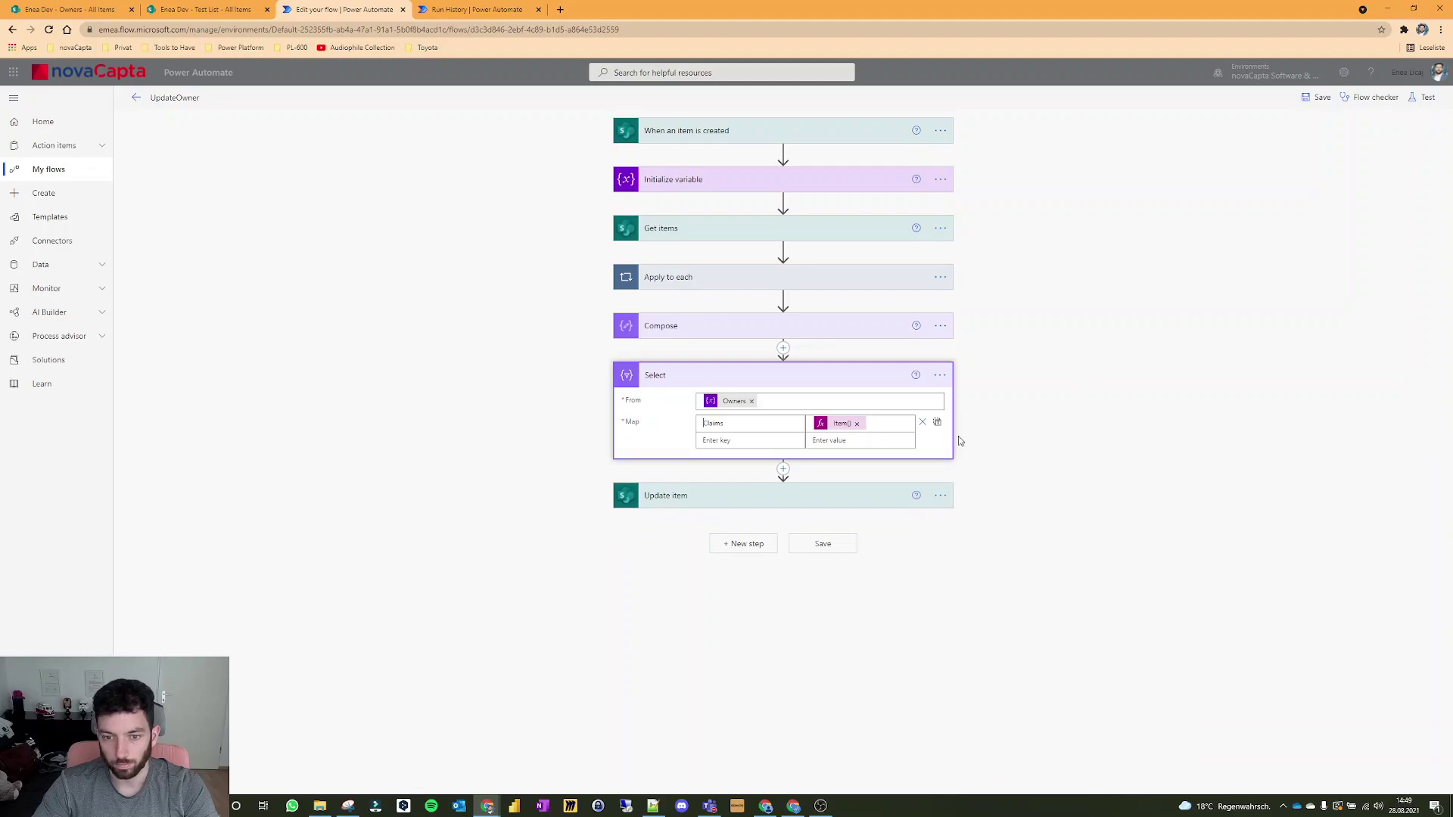
Set Update item's Owner to the Select step's Output as a whole array, then save the flow.
left_click(813, 505)
scroll(542, 542, "down", 1)
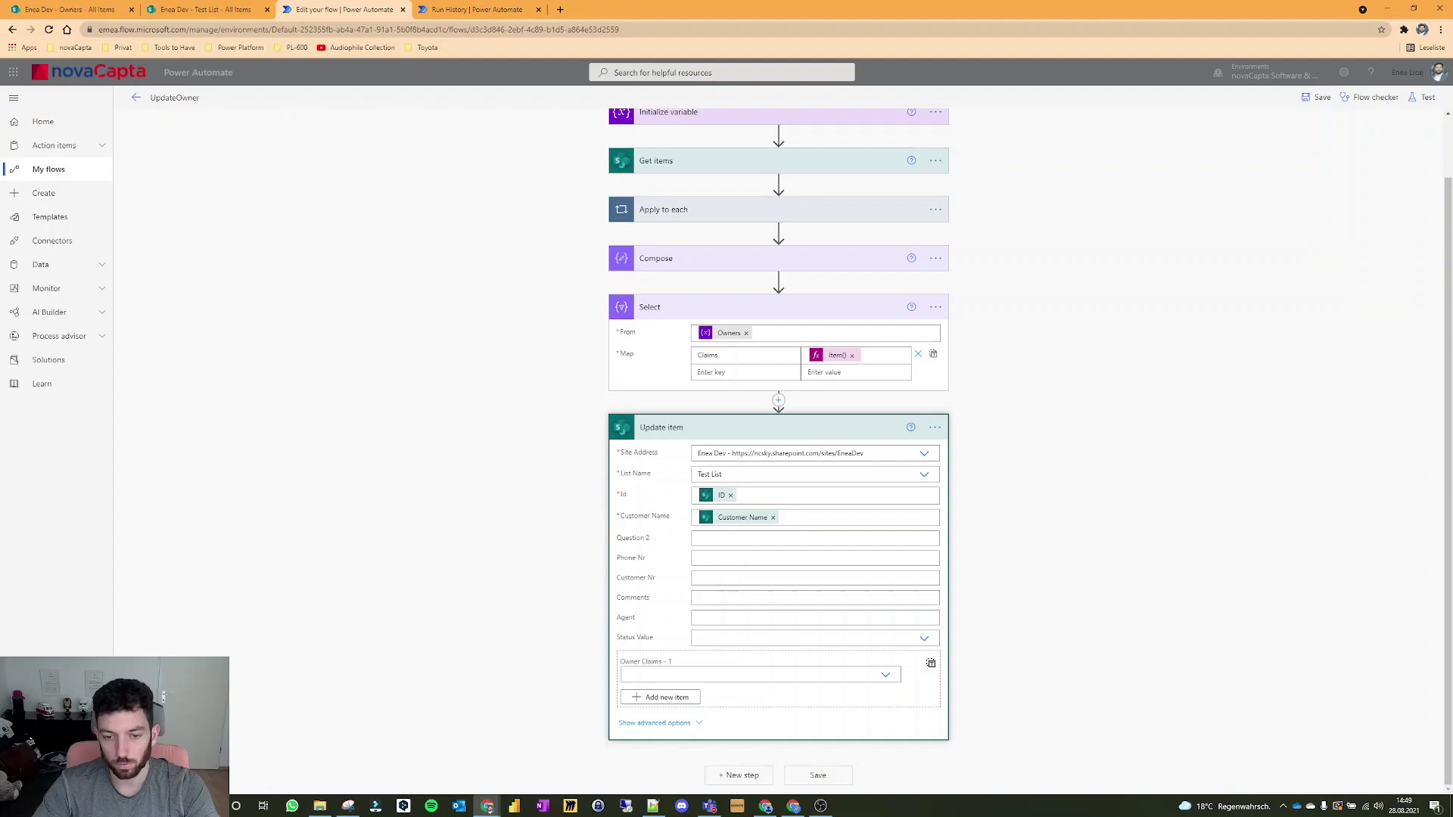
left_click(931, 664)
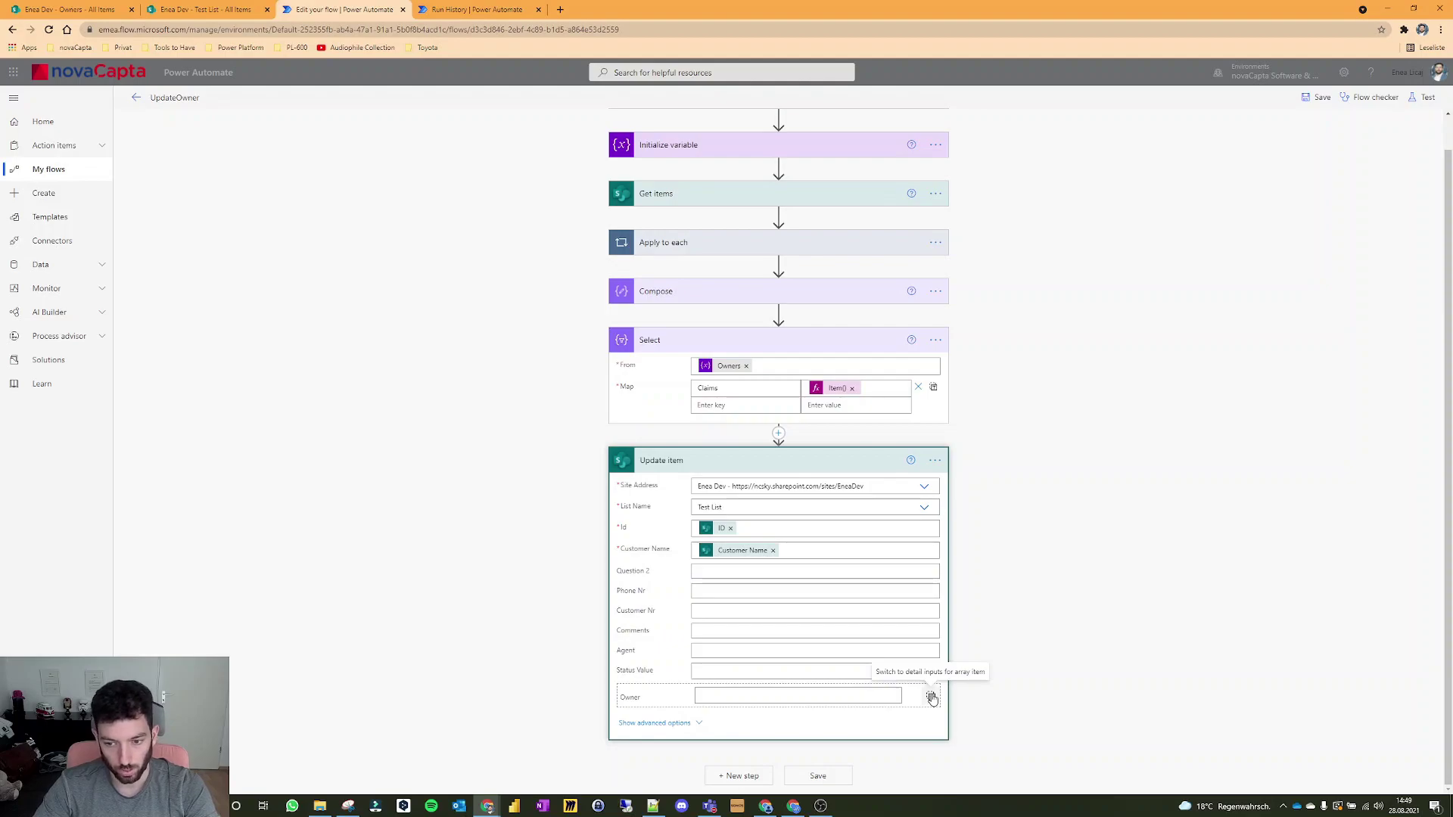
left_click(740, 700)
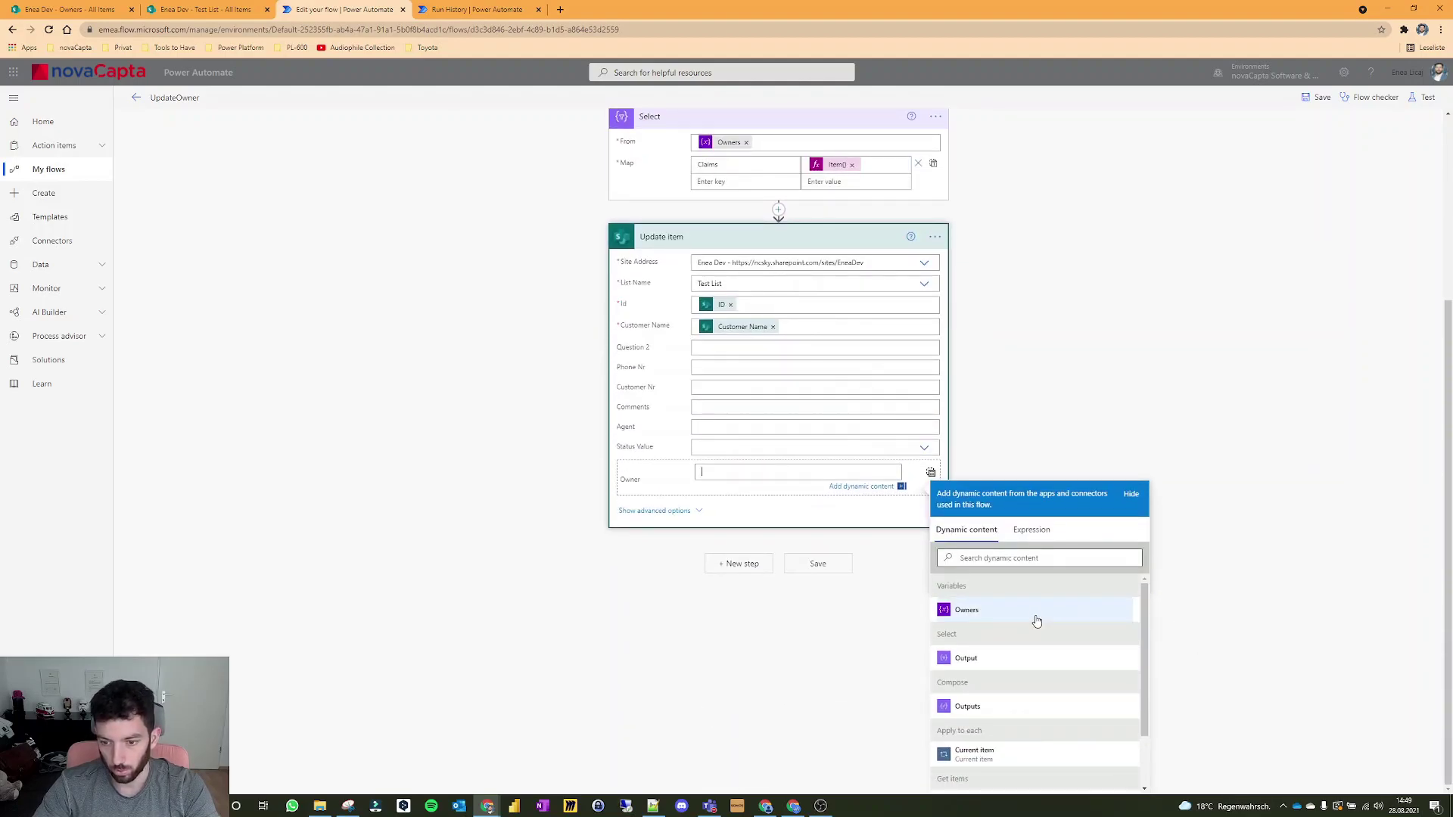
left_click(982, 662)
left_click(1042, 408)
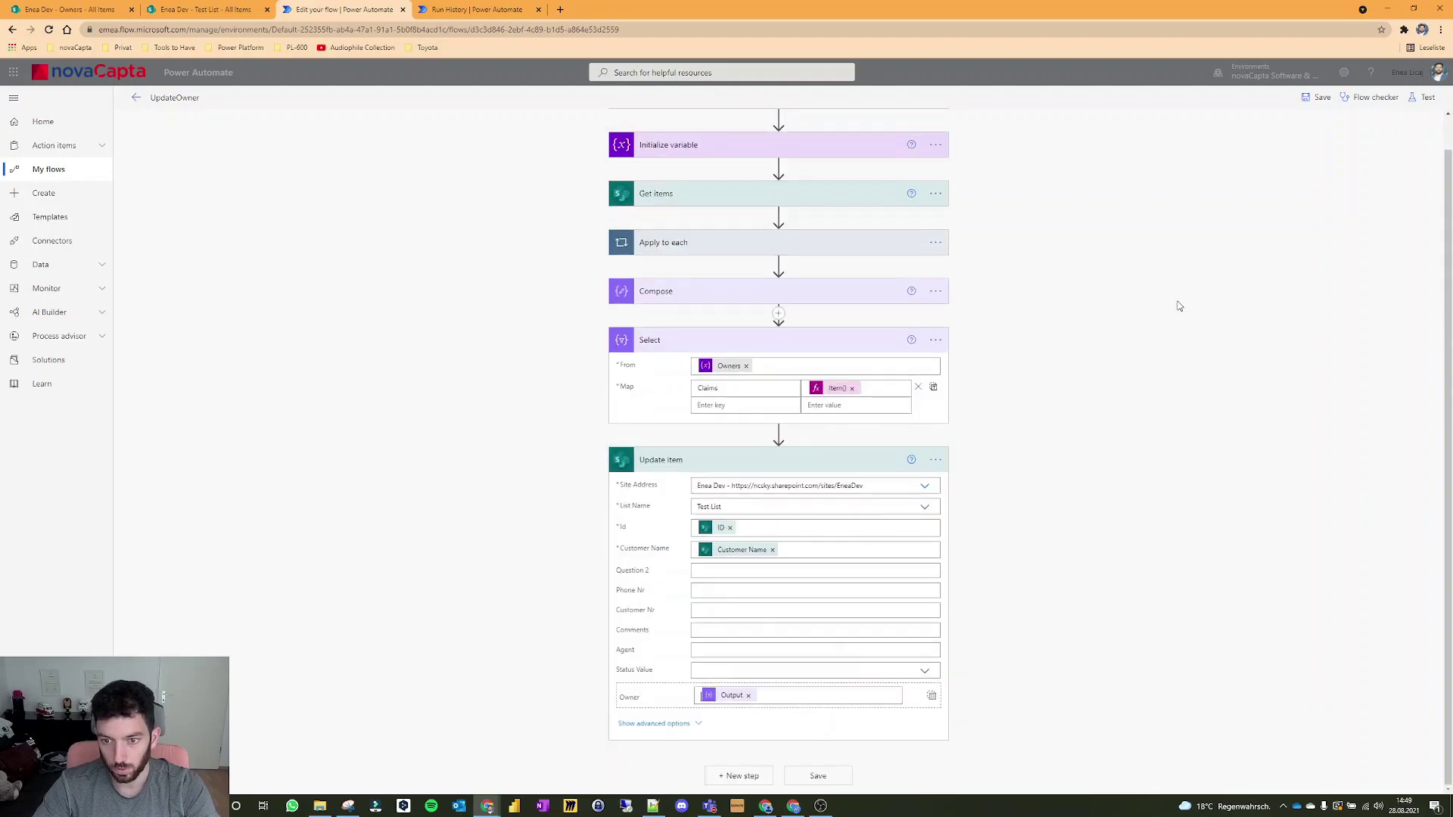
left_click(1317, 97)
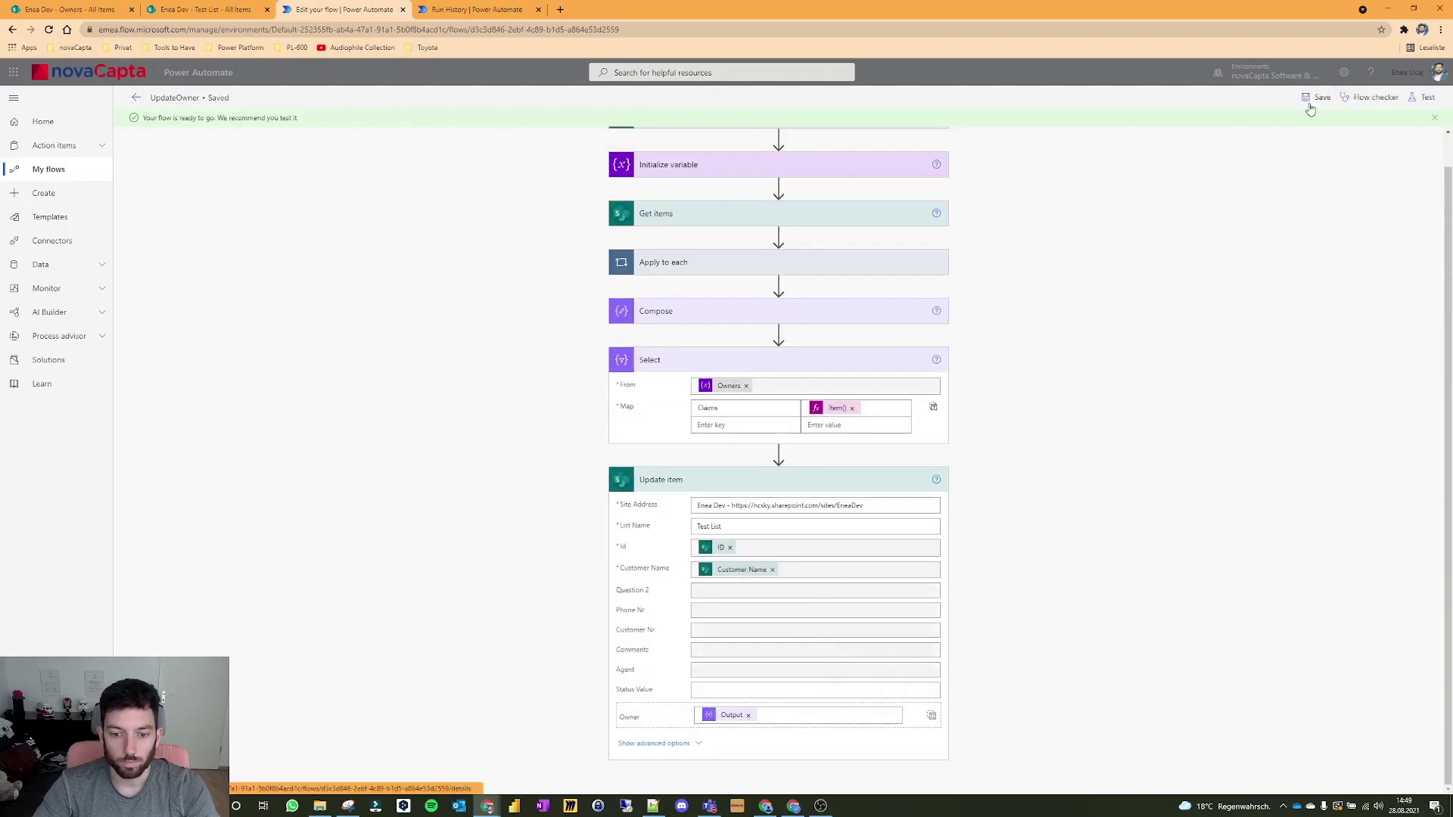
Run a new test of UpdateOwner using the recently used trigger.
left_click(1425, 97)
left_click(1302, 167)
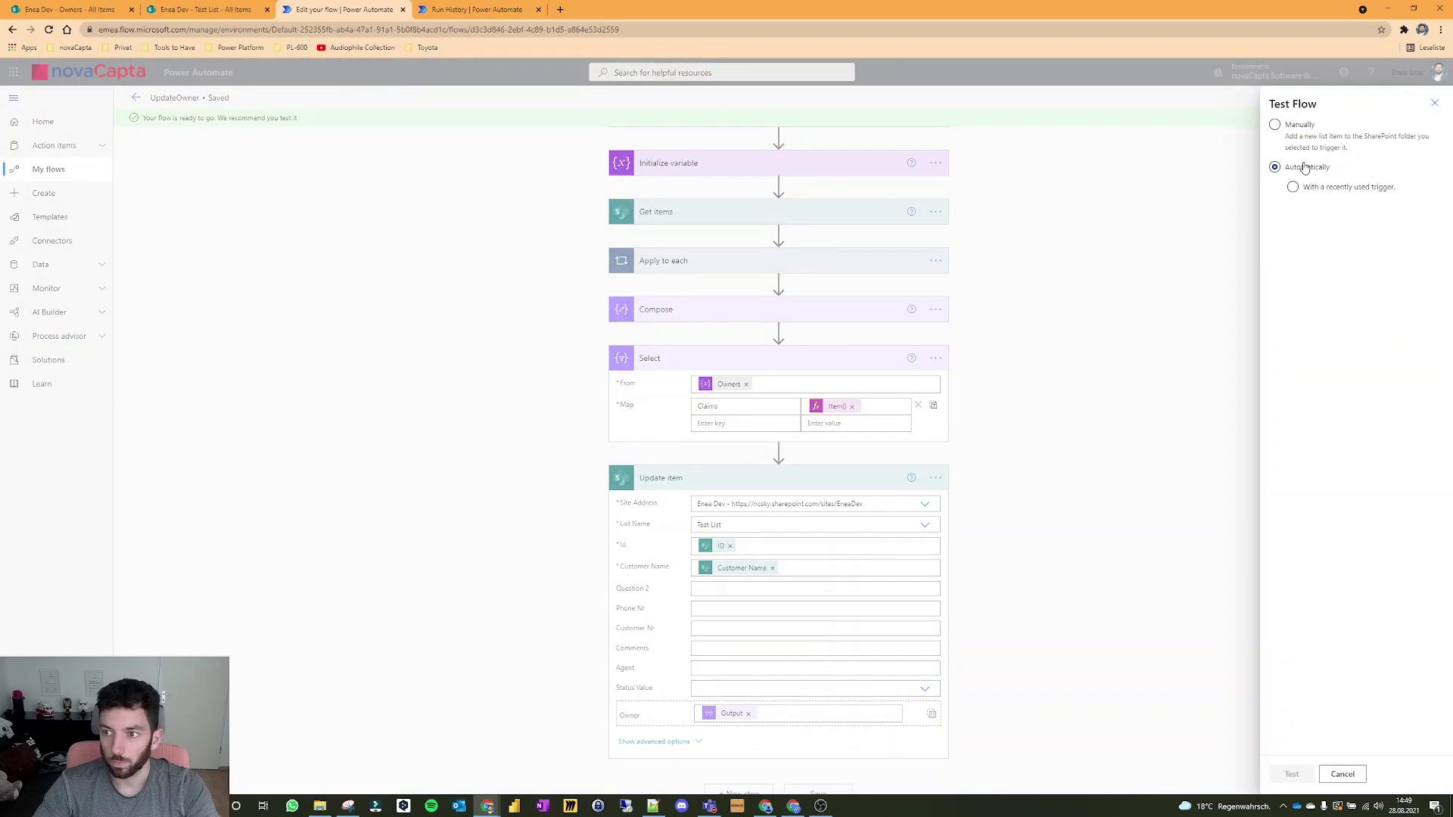
left_click(1306, 210)
left_click(1291, 774)
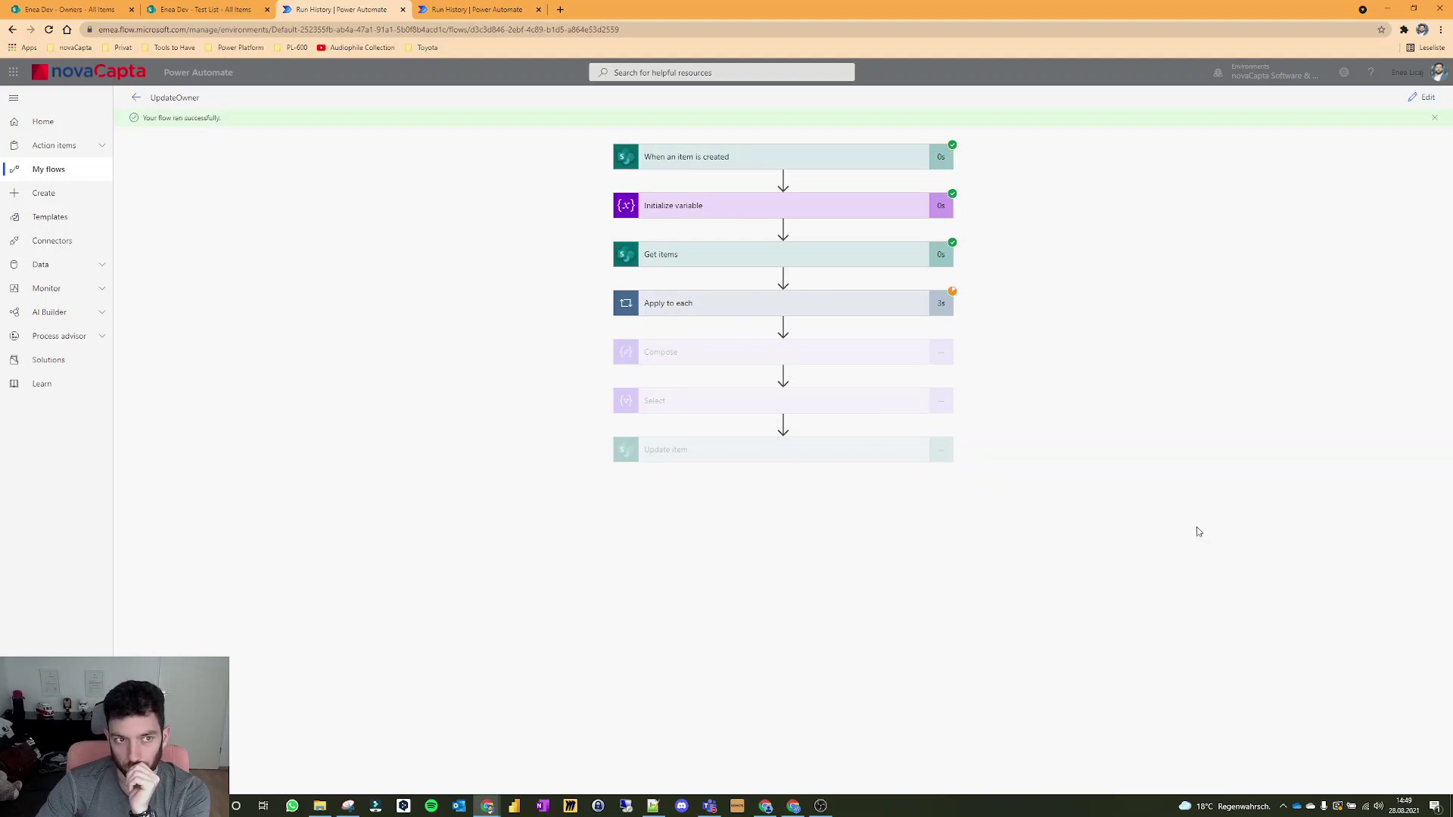
Inspect the Select and Update item run details to check the owner emails and Claims output.
left_click(804, 458)
left_click(726, 403)
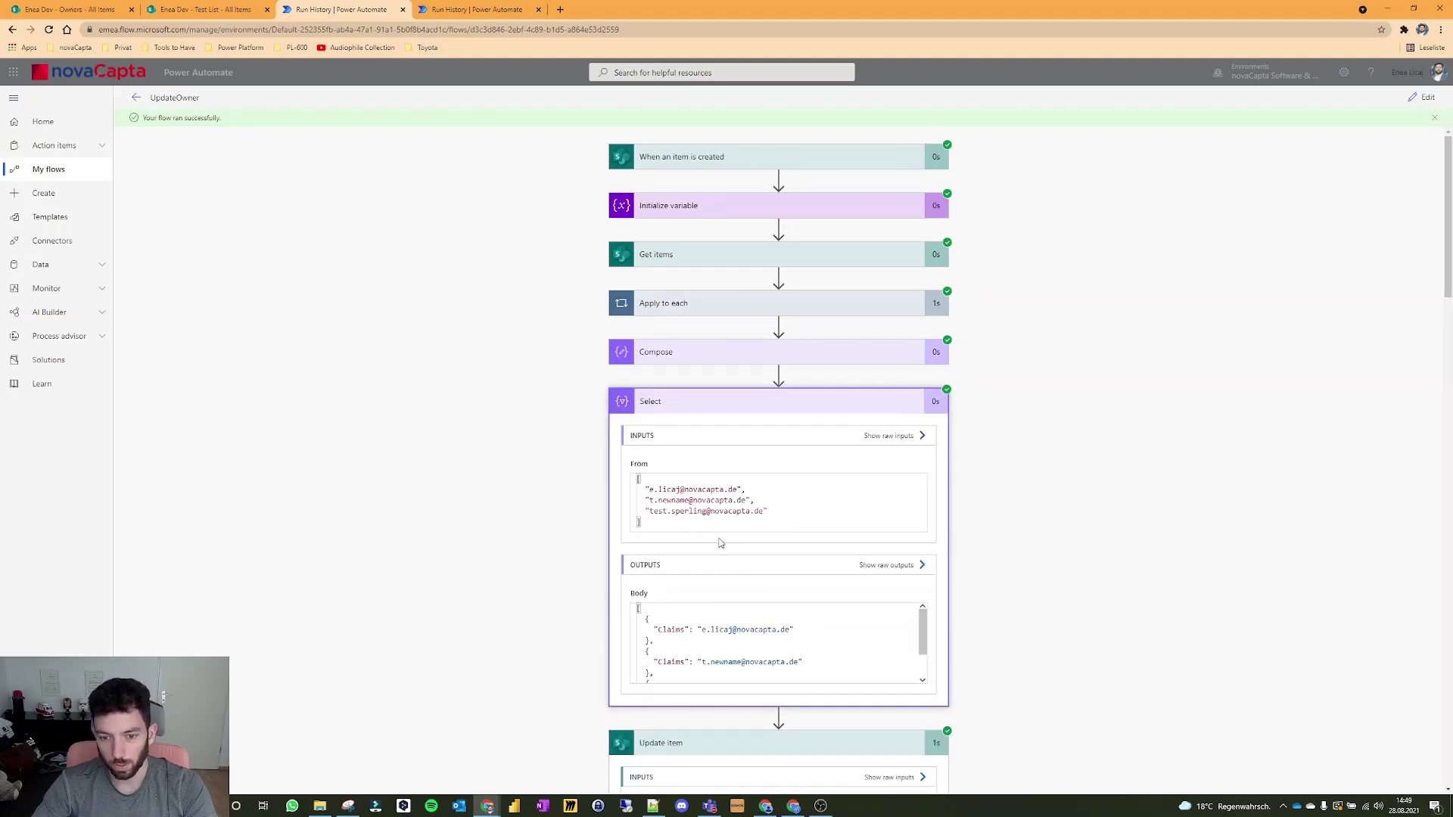
left_click_drag(769, 513, 645, 490)
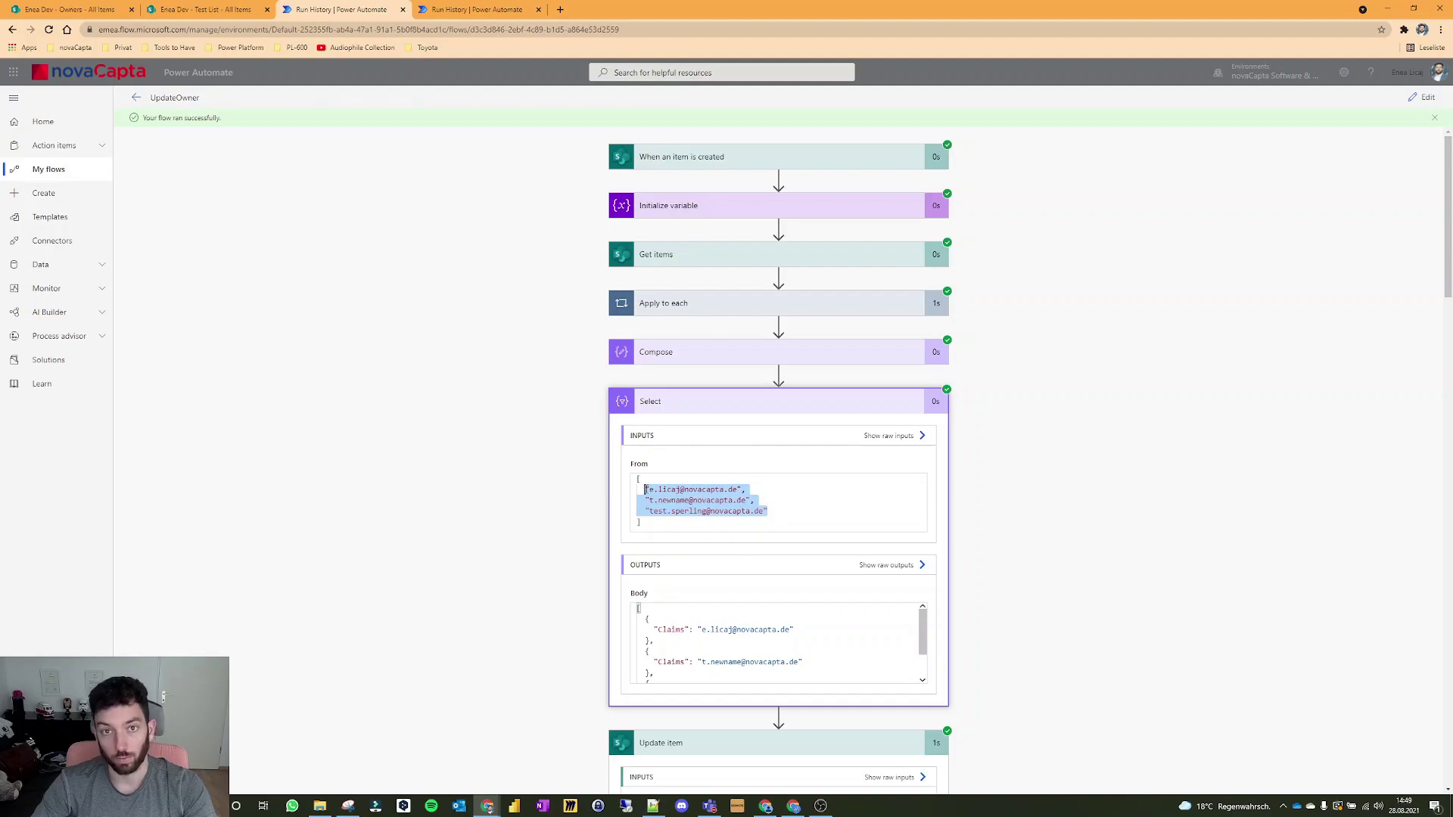
scroll(645, 490, "down", 1)
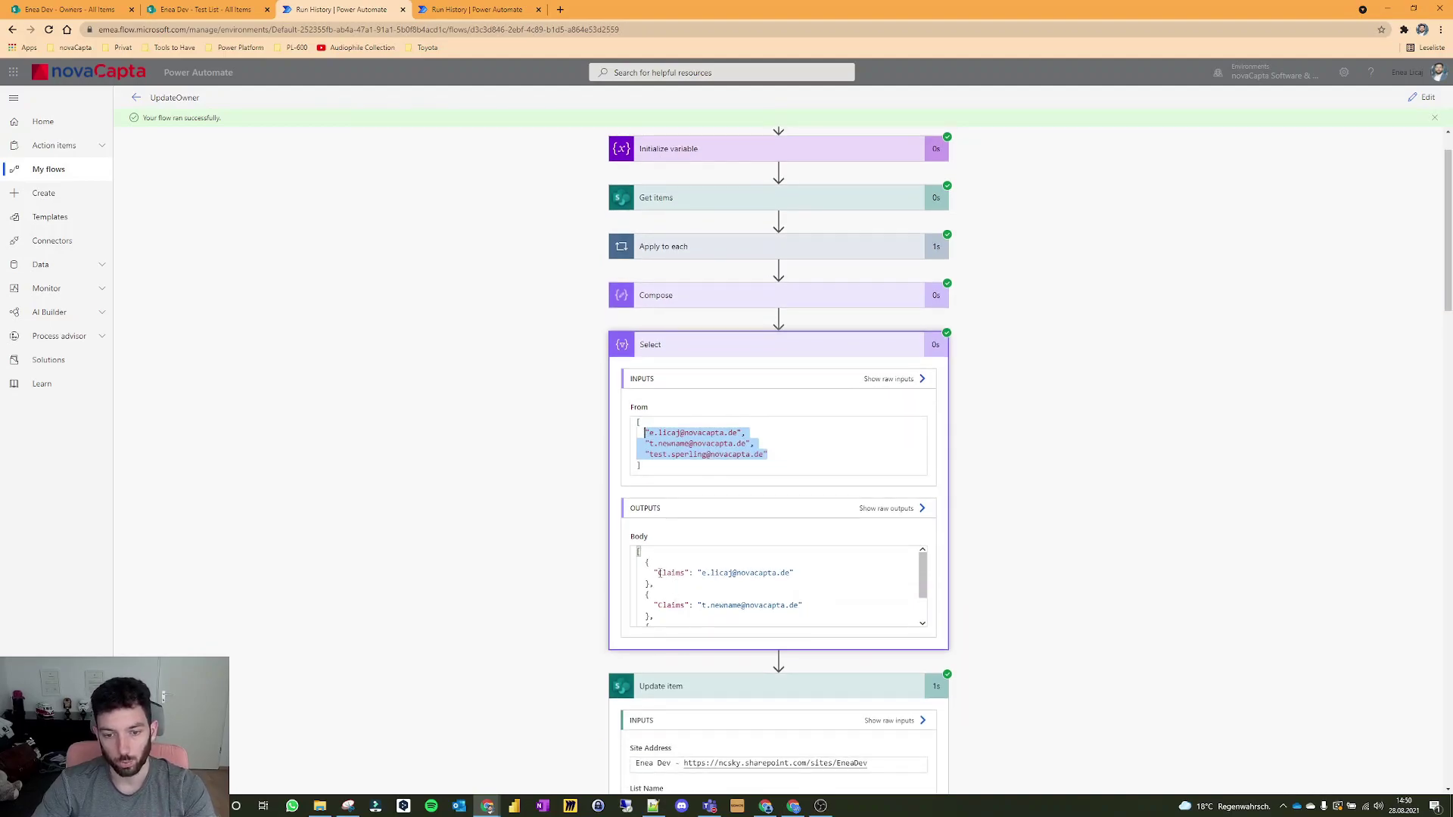
left_click_drag(656, 573, 787, 573)
left_click(698, 572)
scroll(787, 573, "down", 2)
scroll(1086, 529, "down", 1)
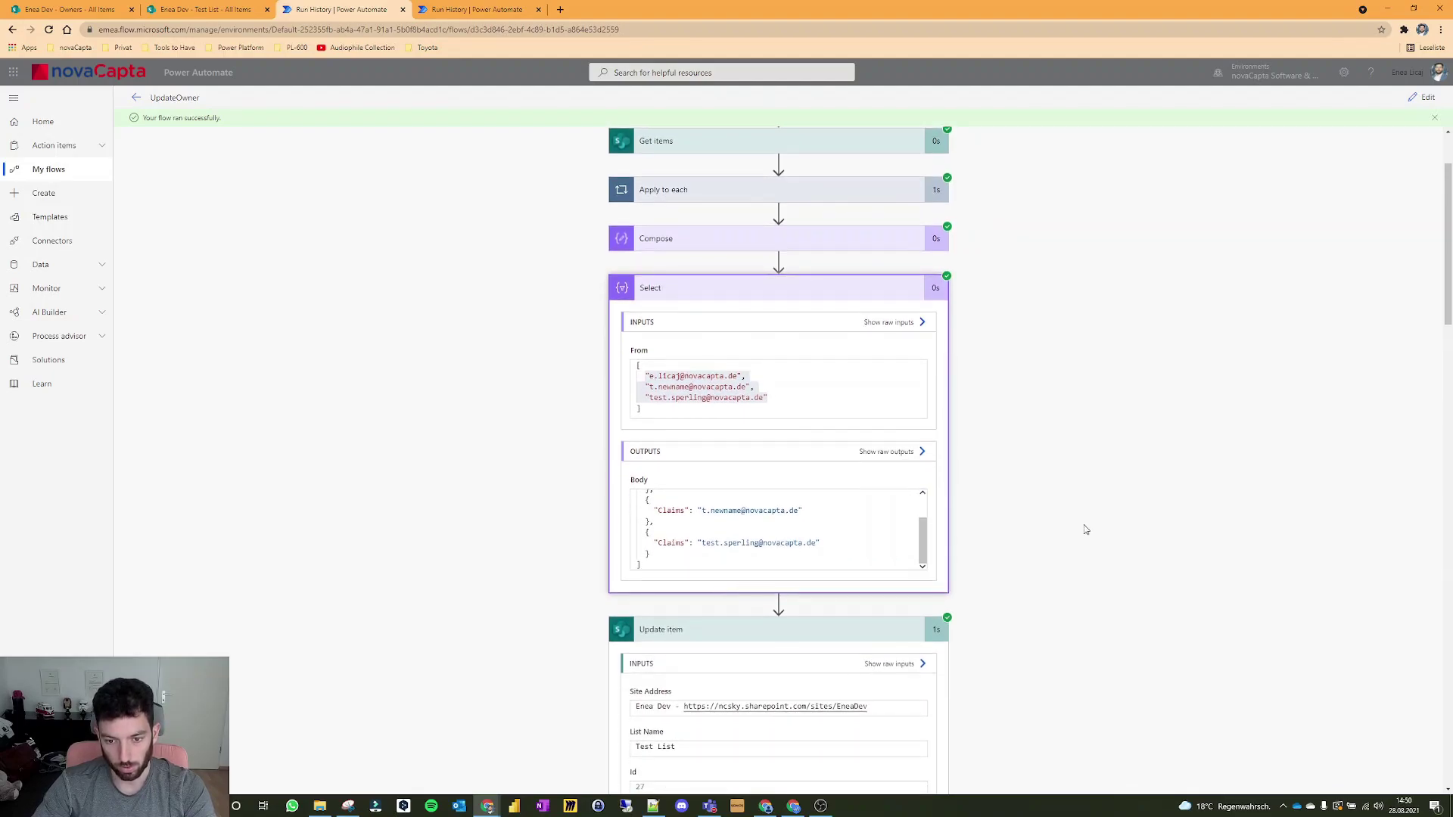
scroll(811, 661, "down", 9)
scroll(791, 651, "down", 3)
scroll(755, 390, "up", 3)
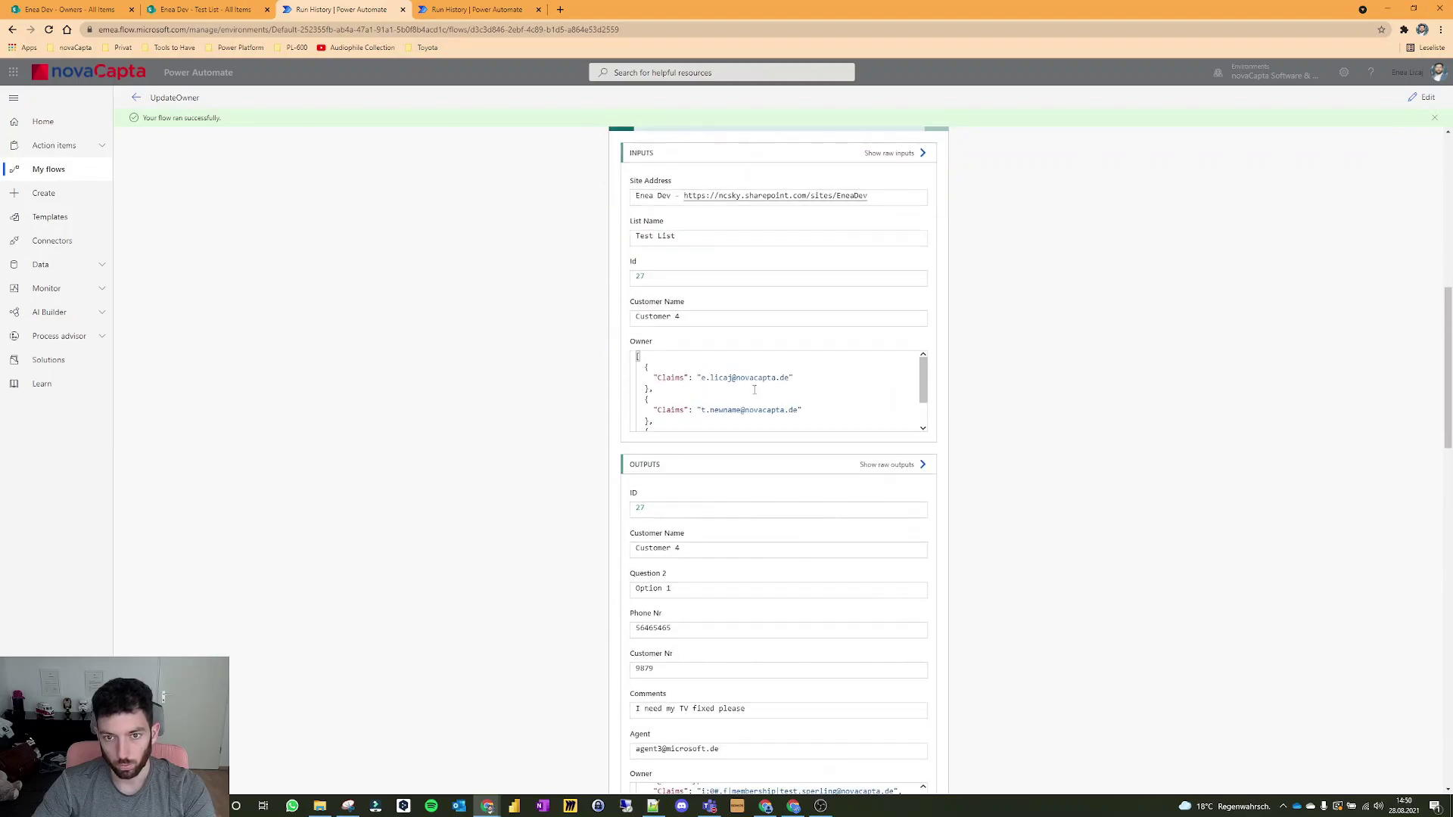
scroll(679, 382, "down", 2)
scroll(680, 382, "down", 12)
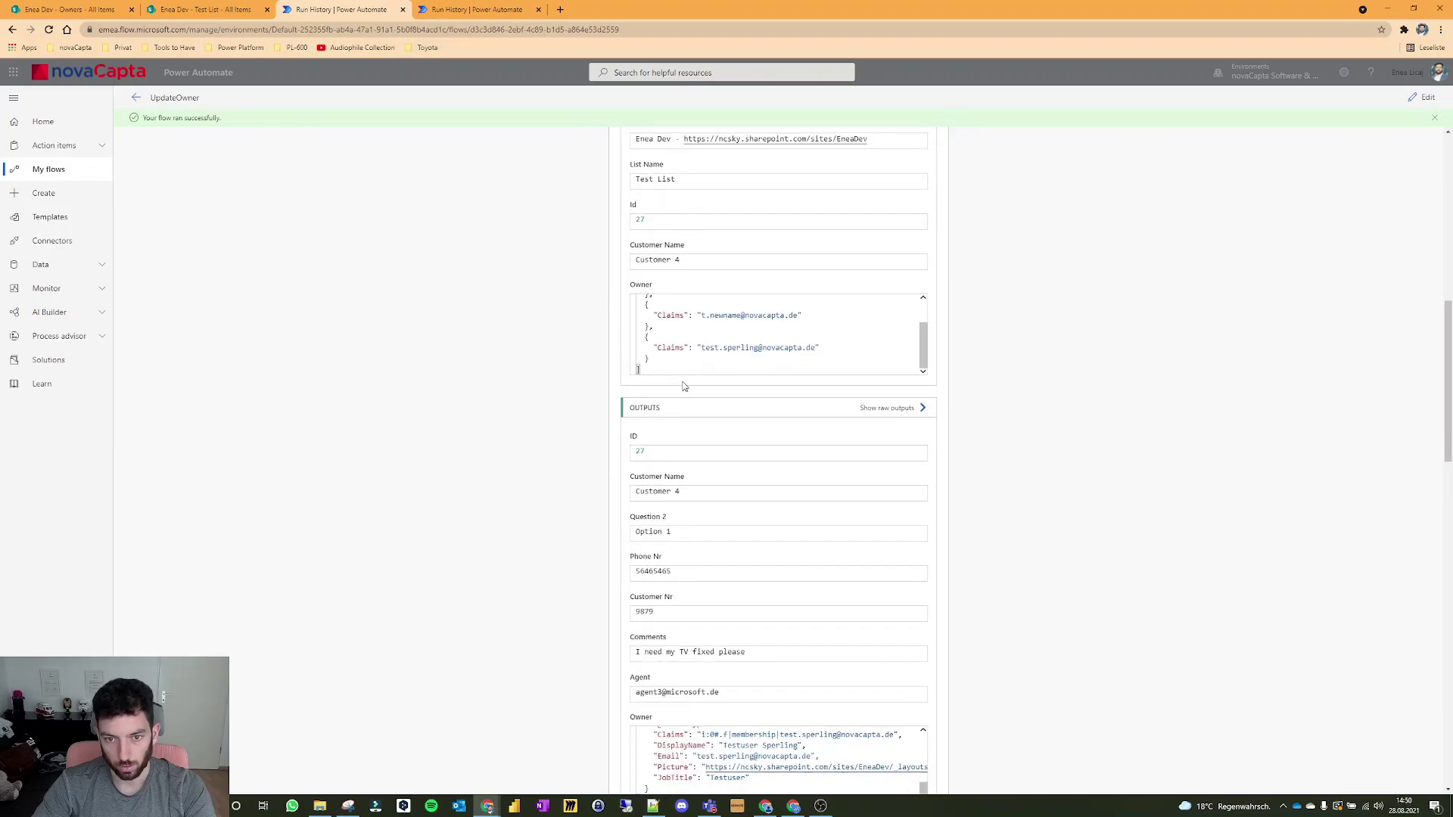
scroll(900, 464, "down", 8)
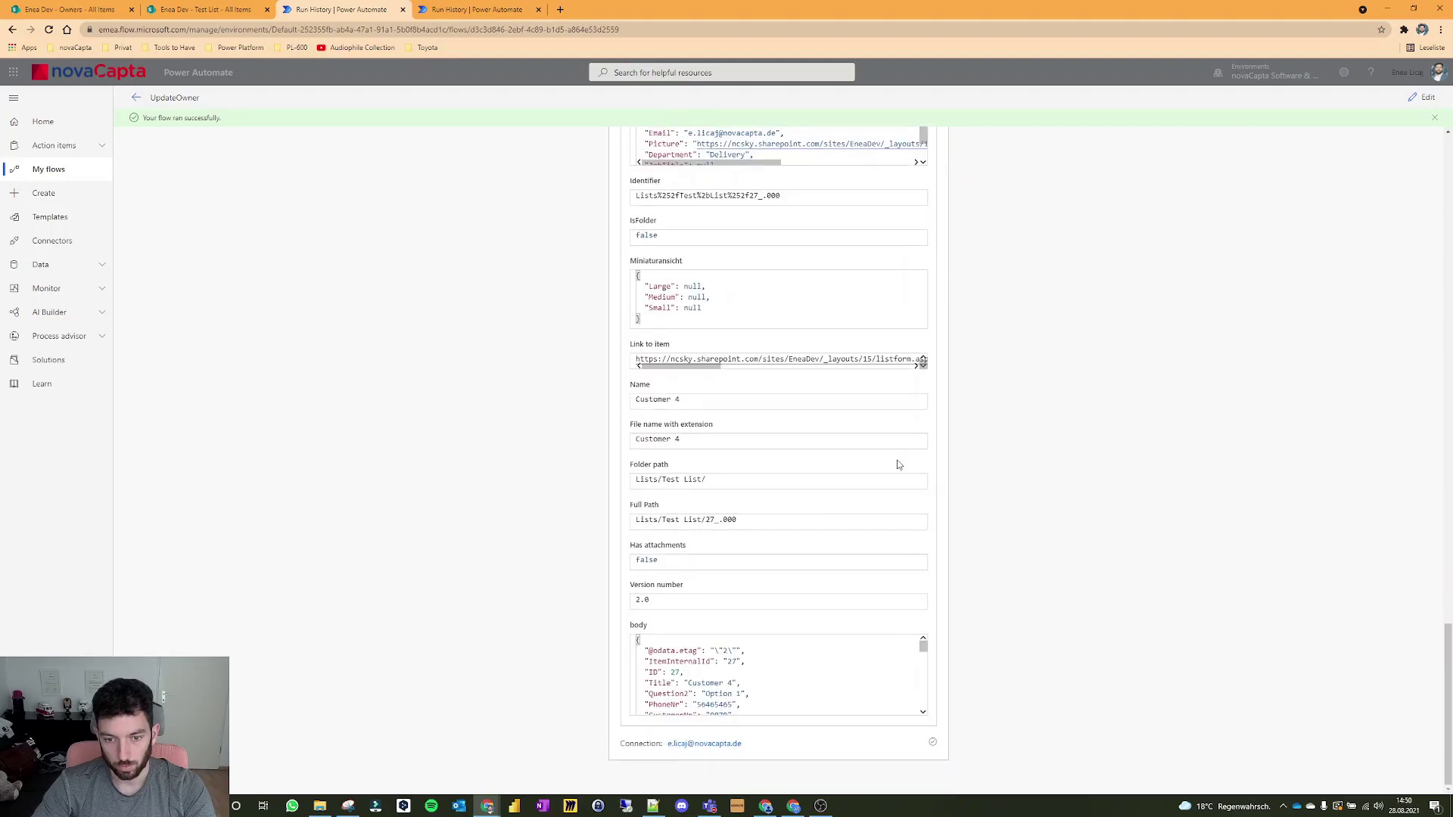
scroll(728, 513, "up", 12)
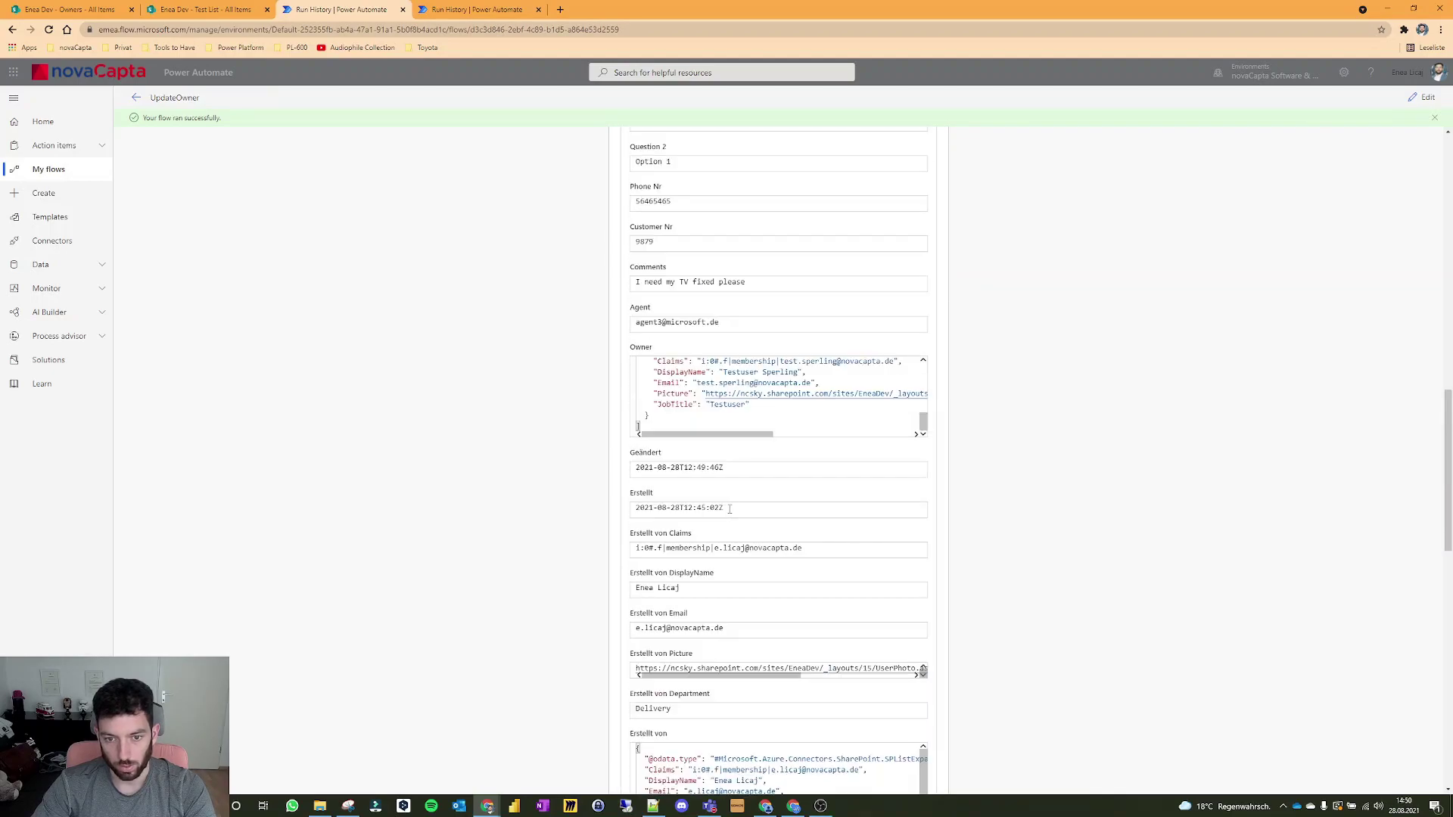
Reload the Test List to see the Customer 4 item's three owners.
left_click(72, 10)
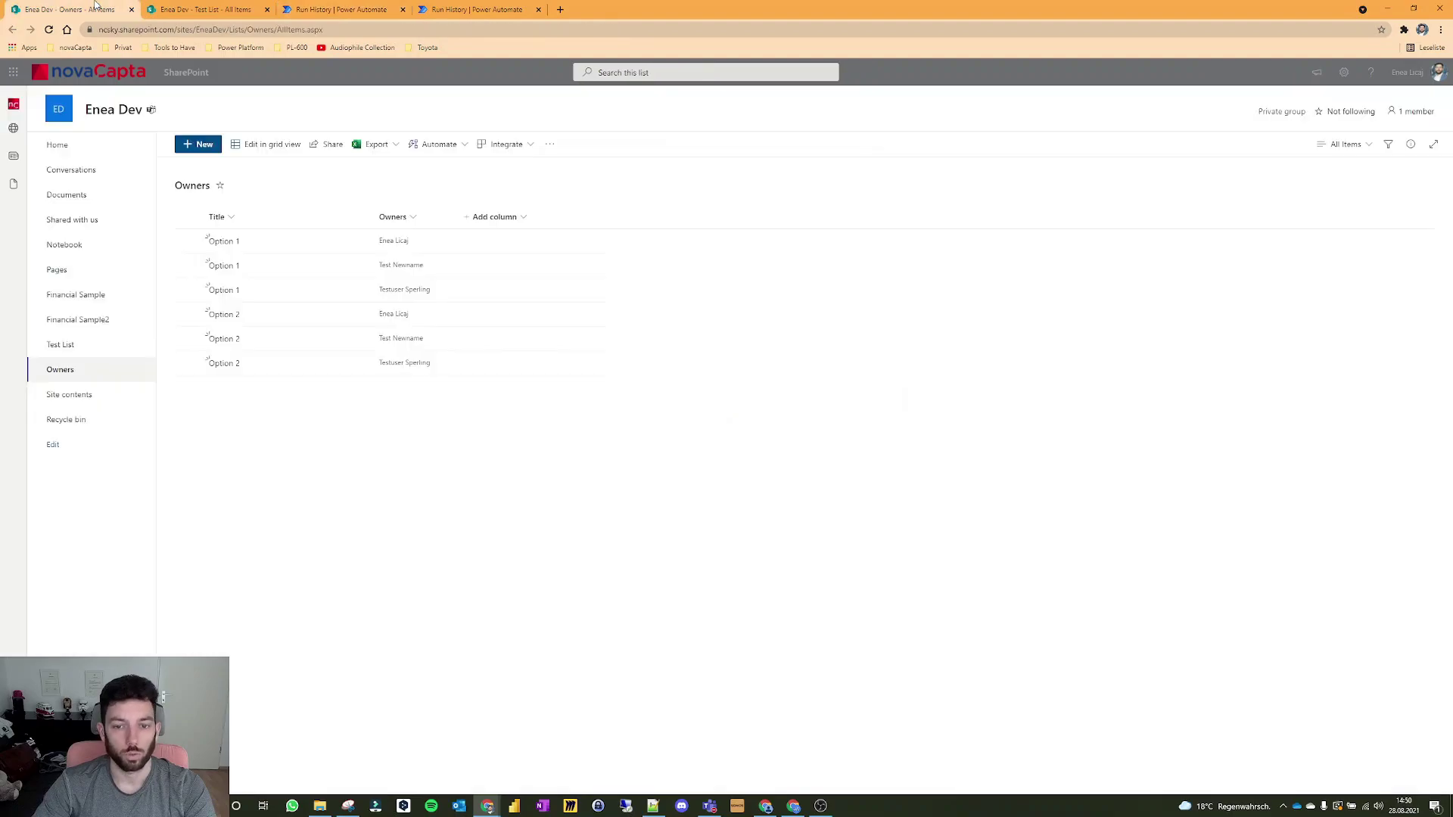
left_click(204, 9)
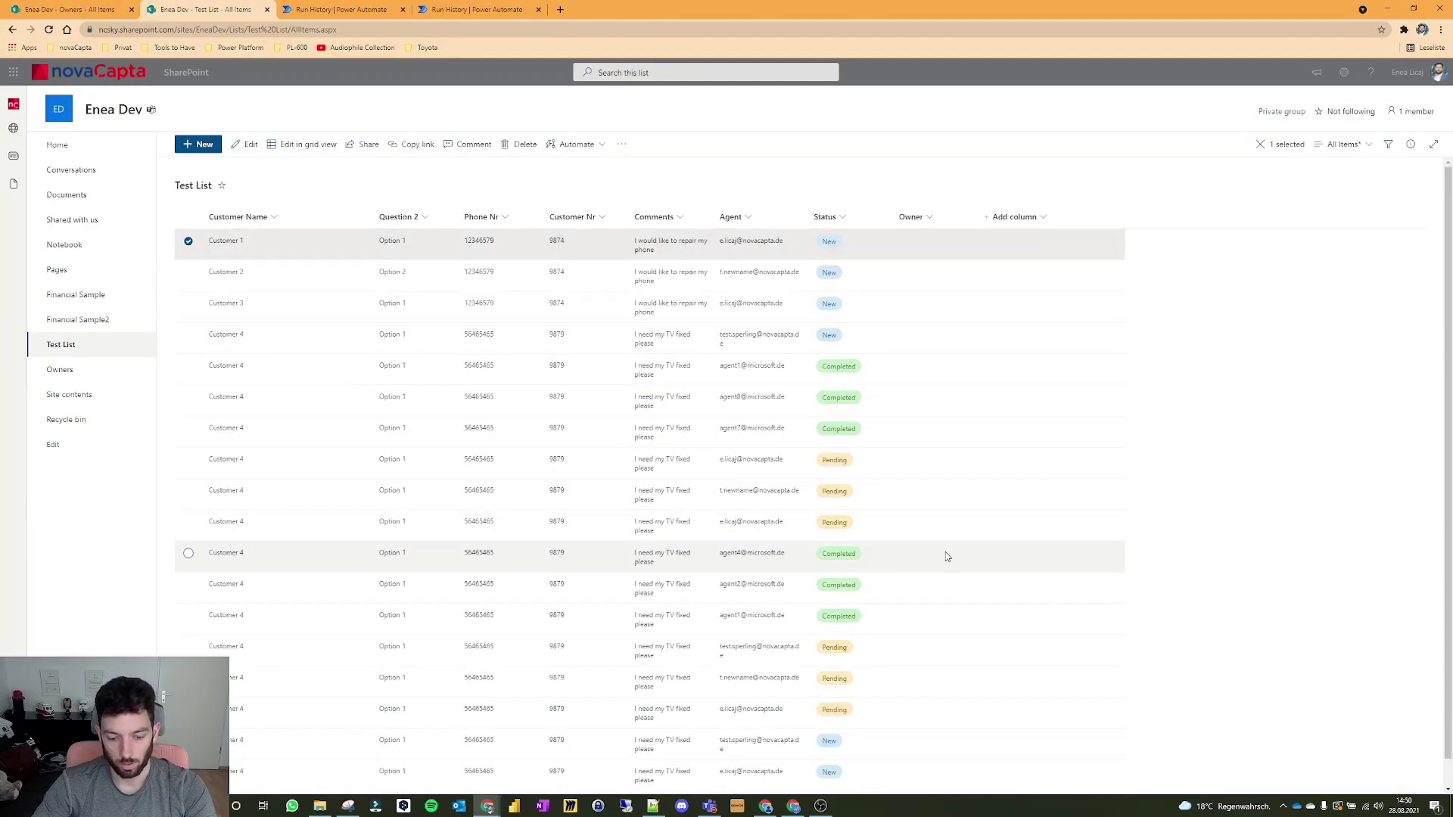
key("F5")
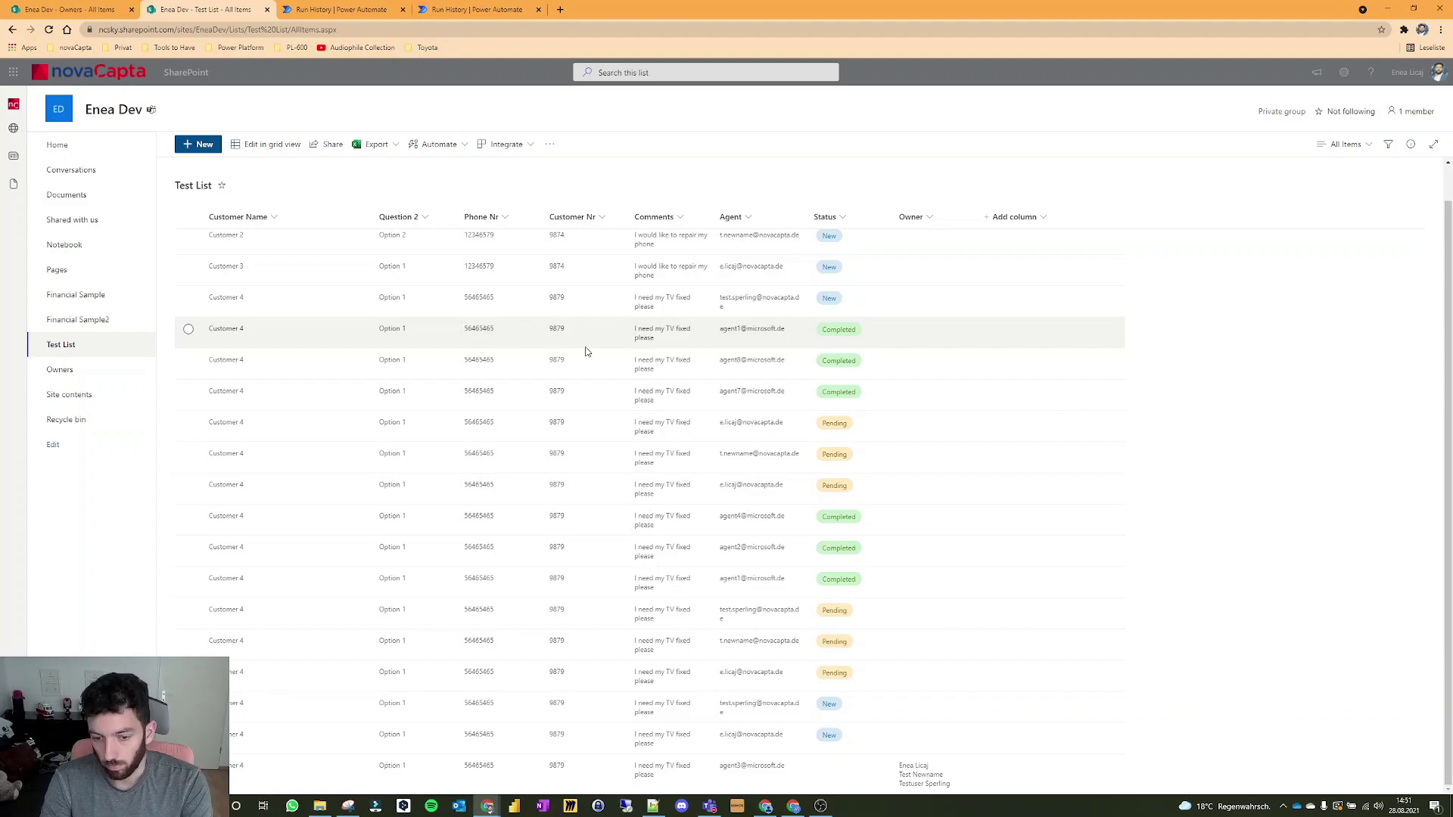
Open the Owner column's edit settings and expand More options showing Allow multiple selections.
left_click(916, 217)
mouse_move(935, 259)
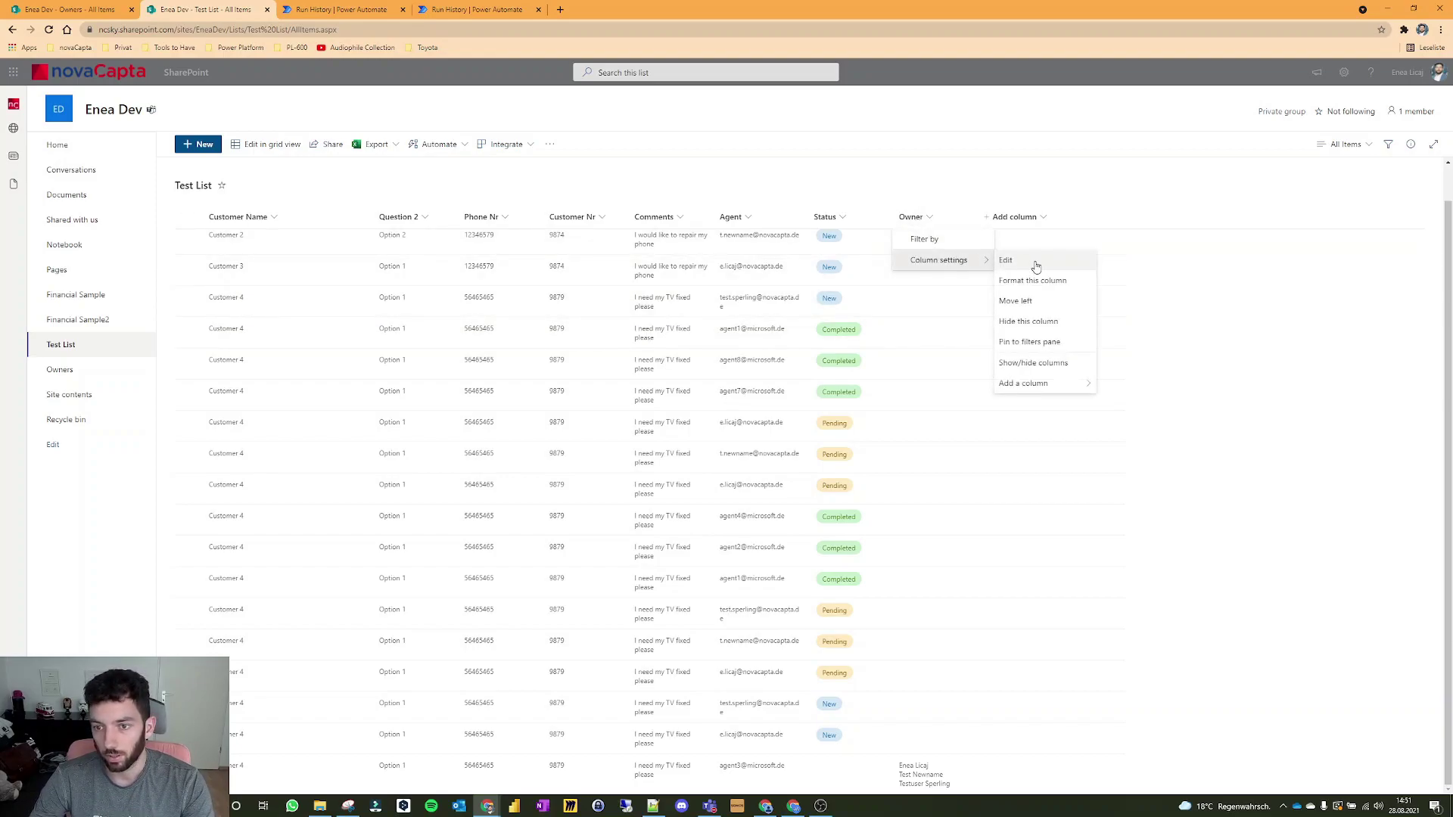
left_click(1036, 267)
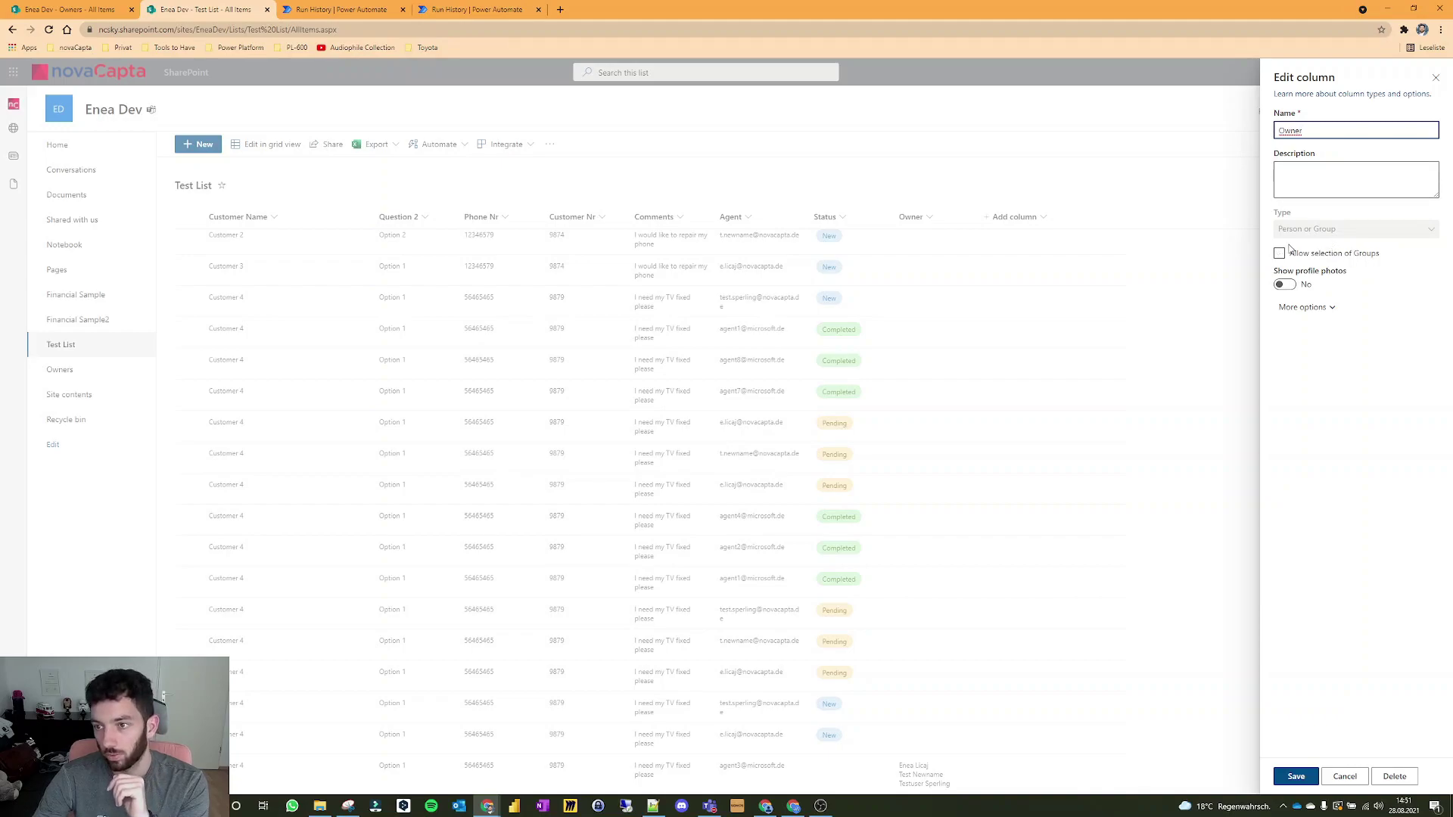
left_click(1307, 307)
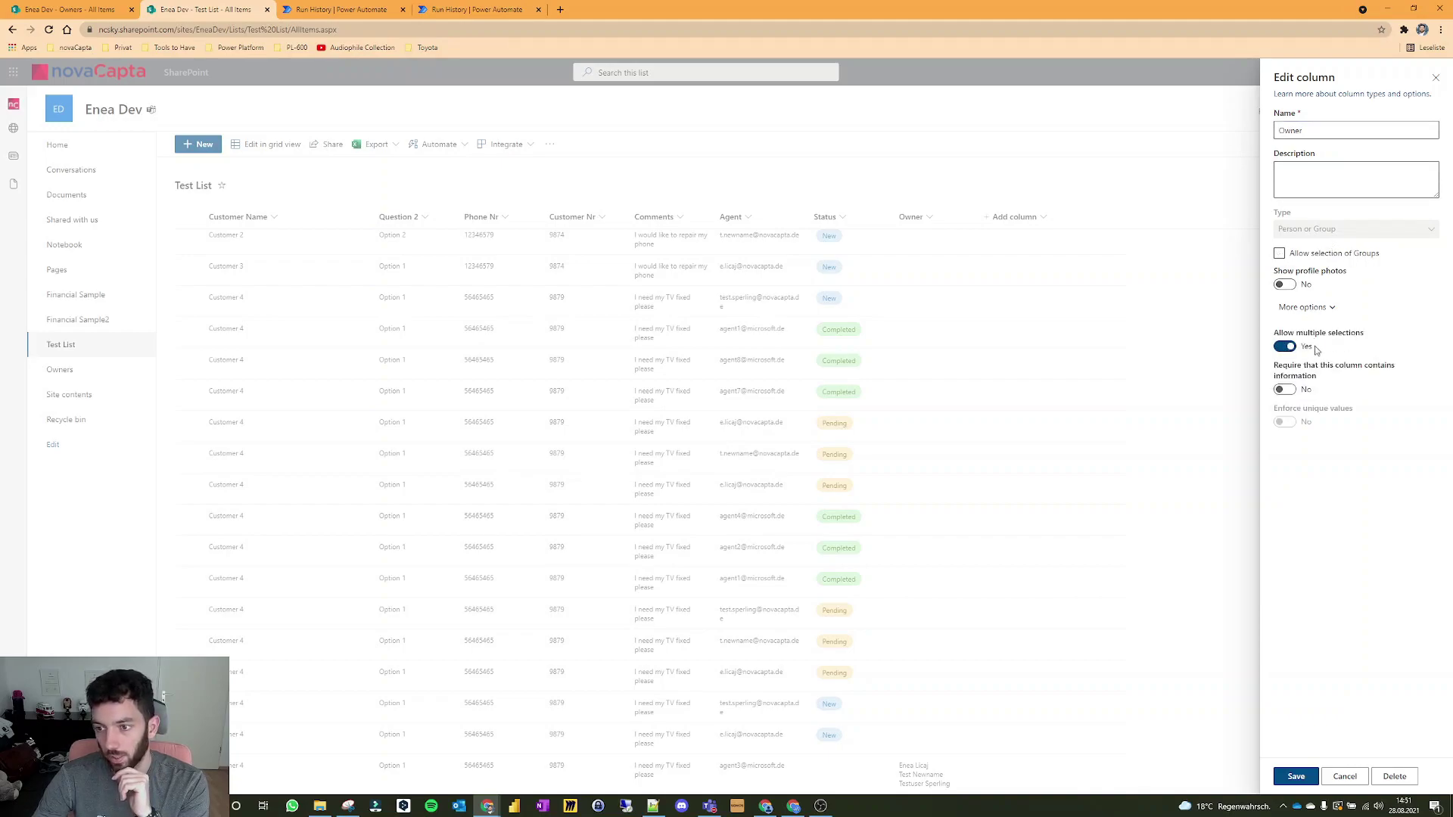